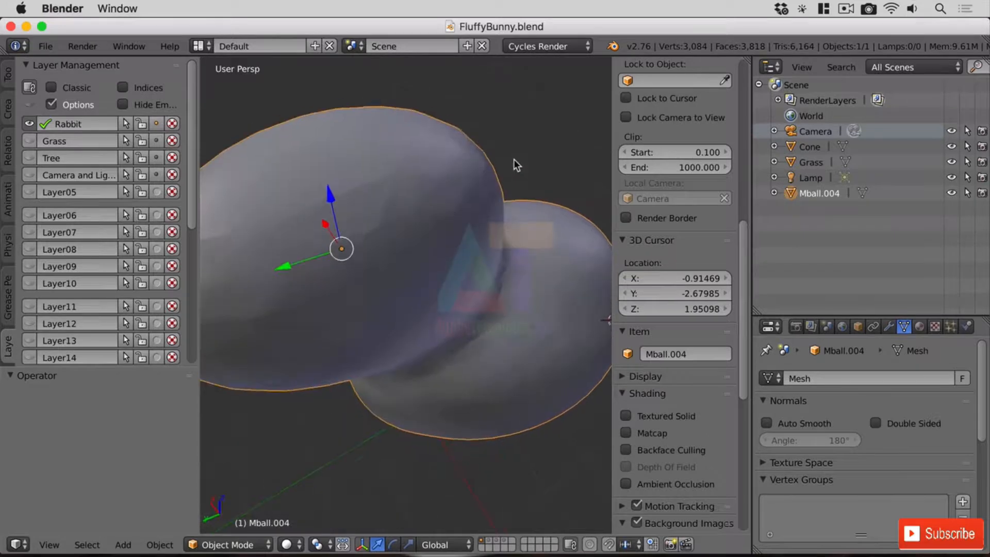
Try placing the 3D cursor on the back of the rabbit's head where the ear attaches
left_click(475, 227)
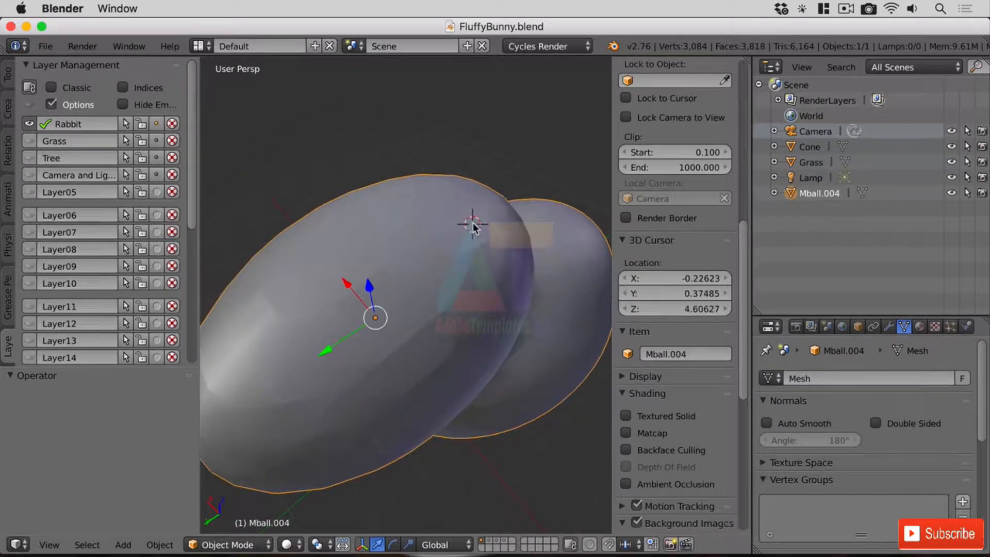
middle_click_drag(547, 280, 515, 287)
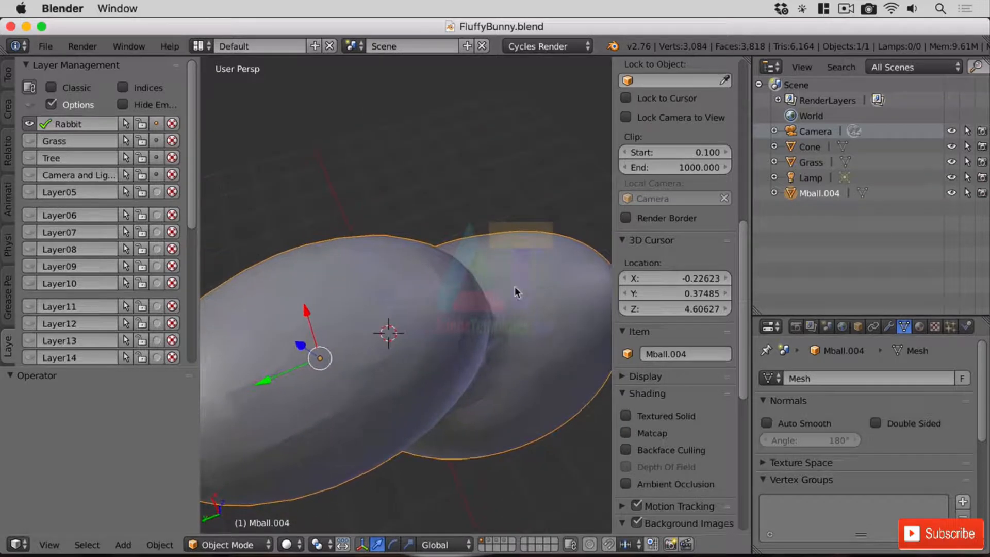
left_click(410, 326)
middle_click_drag(505, 330, 509, 302)
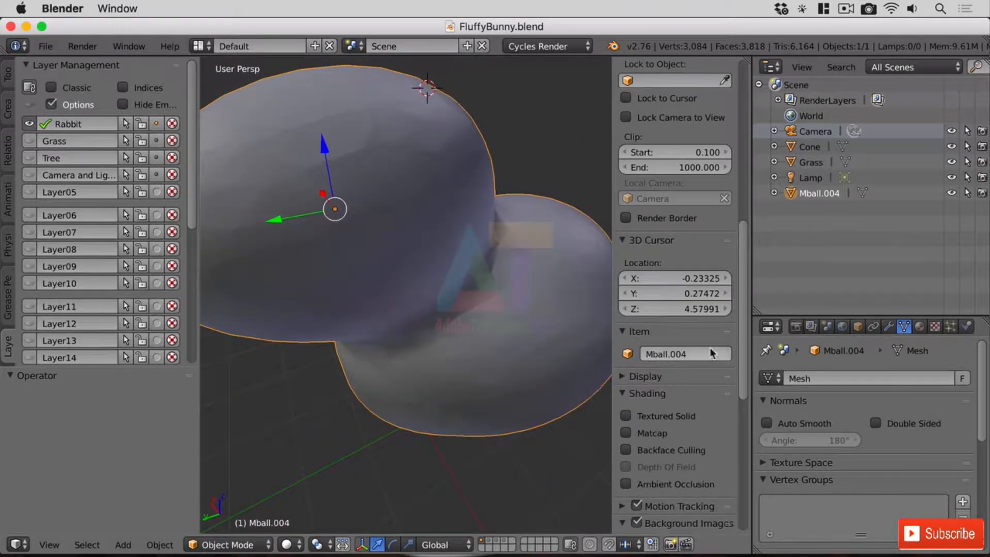
Show the model in left side view over the rabbit photo and place the 3D cursor at the base of the ear
scroll(739, 332, "down", 8)
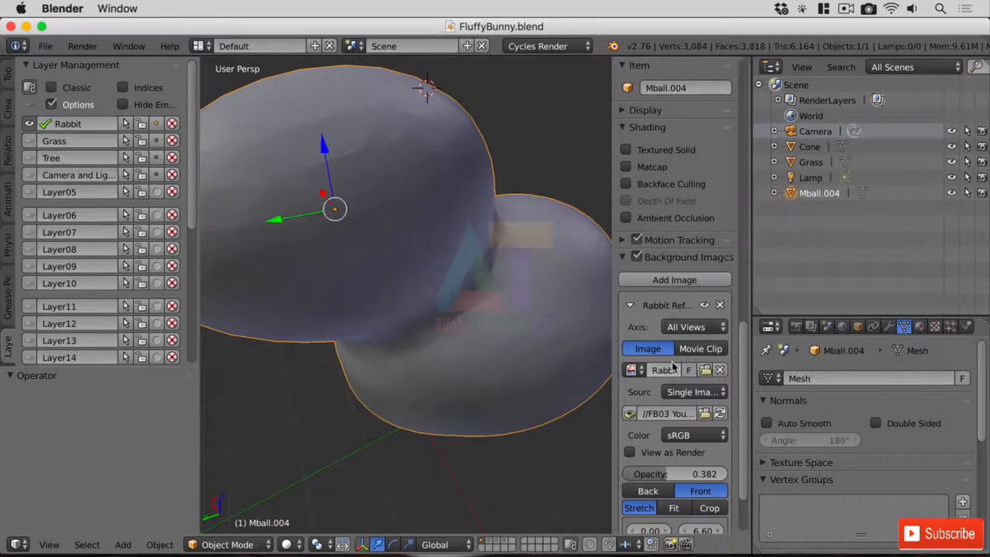
key("KP_1")
key("KP_2")
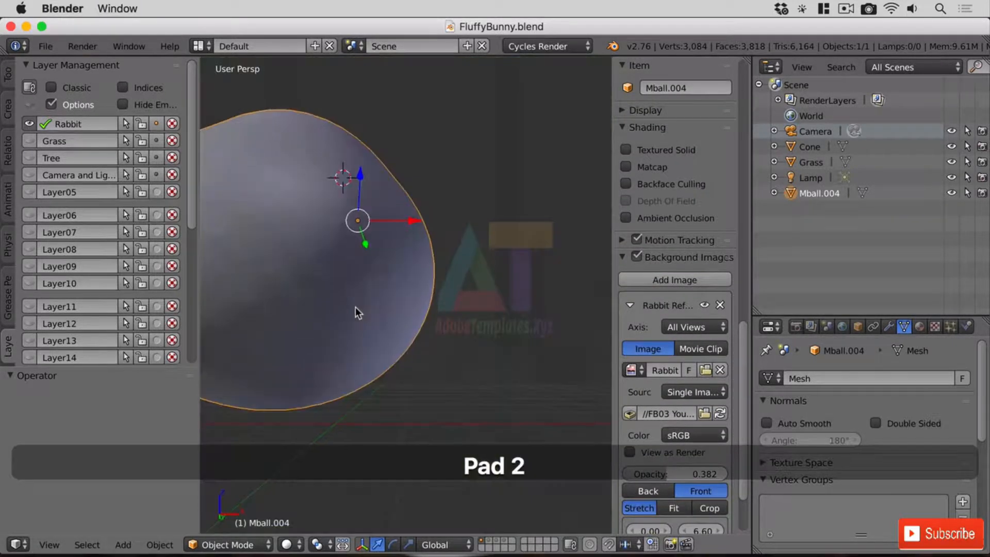
key("KP_3")
key("KP_7")
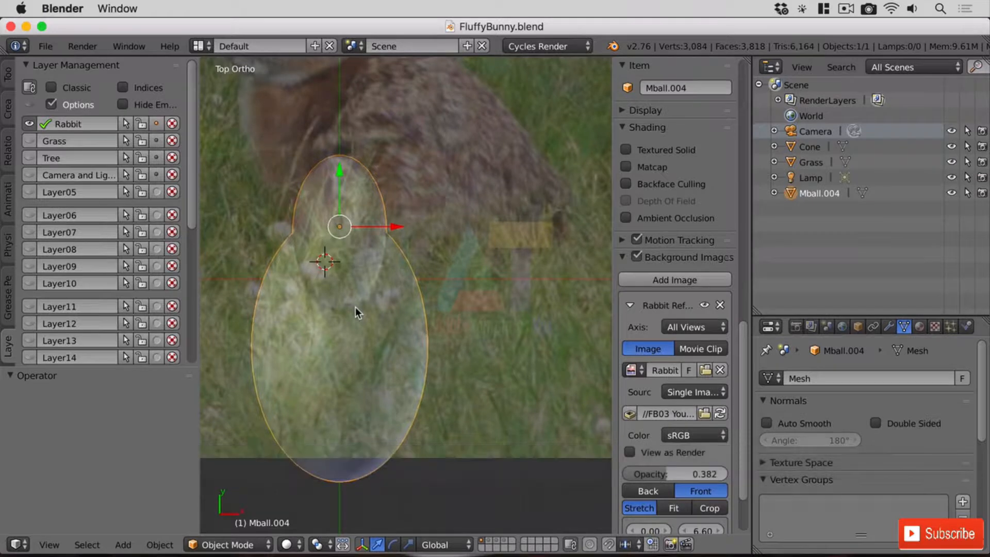
key("KP_1")
key("KP_3")
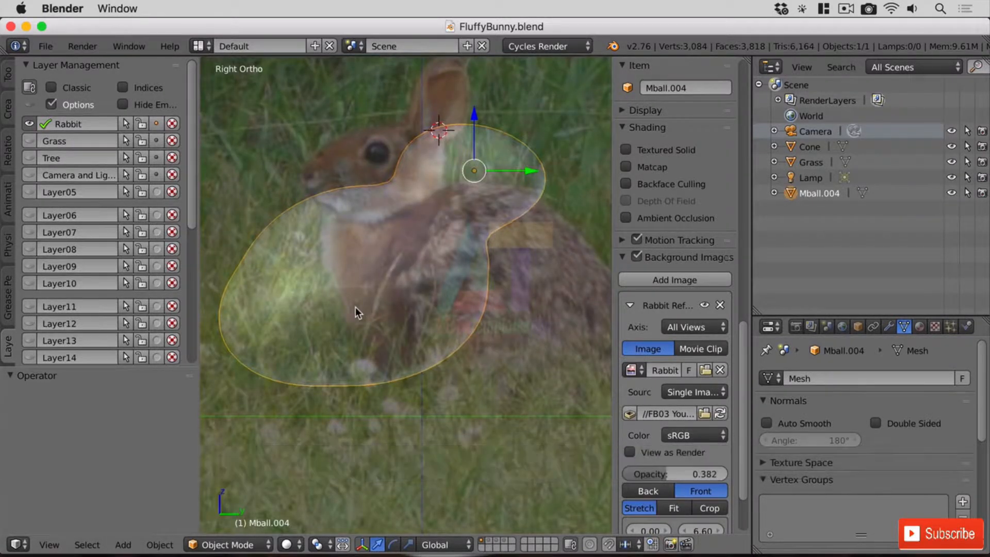
key("ctrl+KP_3")
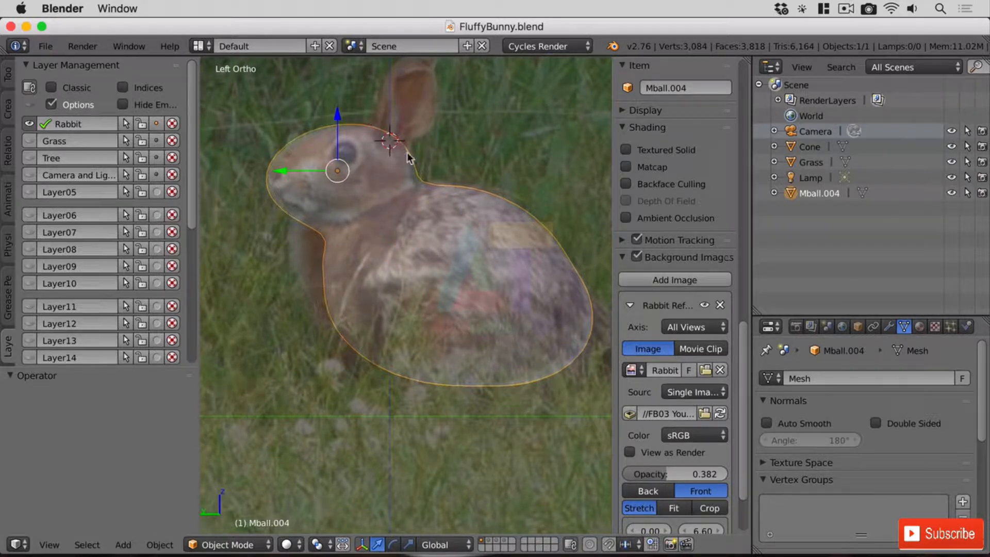
Add a mesh plane at the 3D cursor on the rabbit's head
middle_click_drag(468, 139, 481, 185)
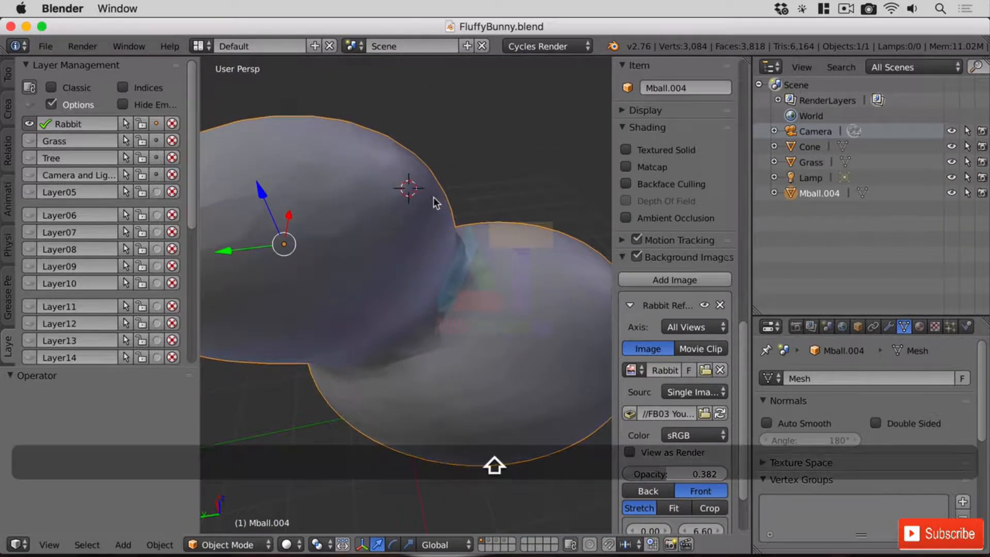
key("shift+a")
mouse_move(437, 192)
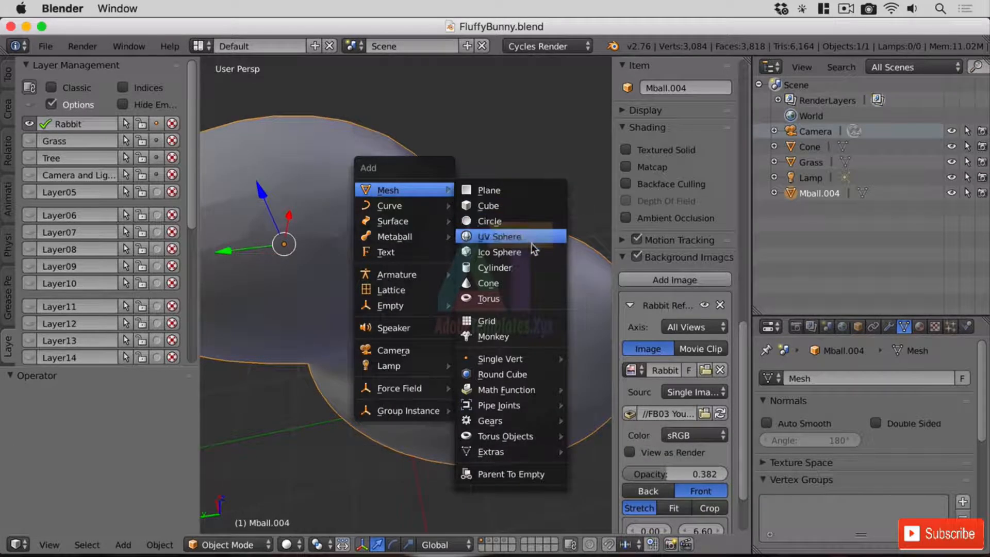
left_click(522, 189)
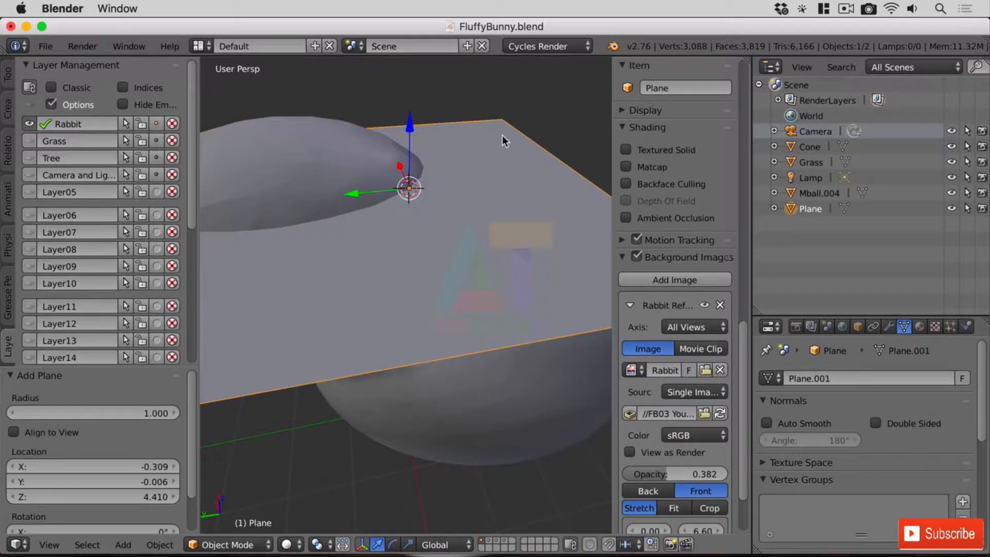
Rotate the plane about 43.25° around the X axis and scale it down uniformly to about 0.245
key("r")
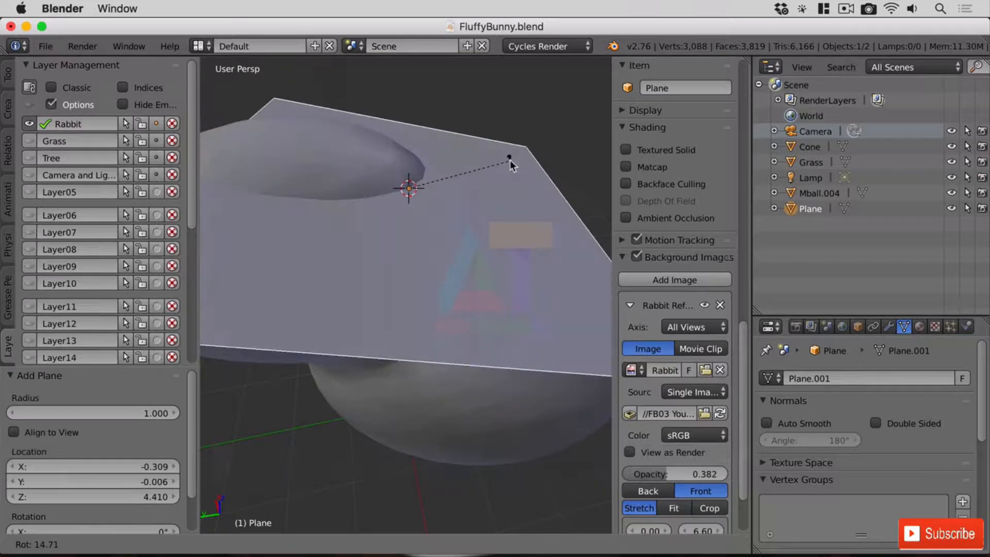
key("x")
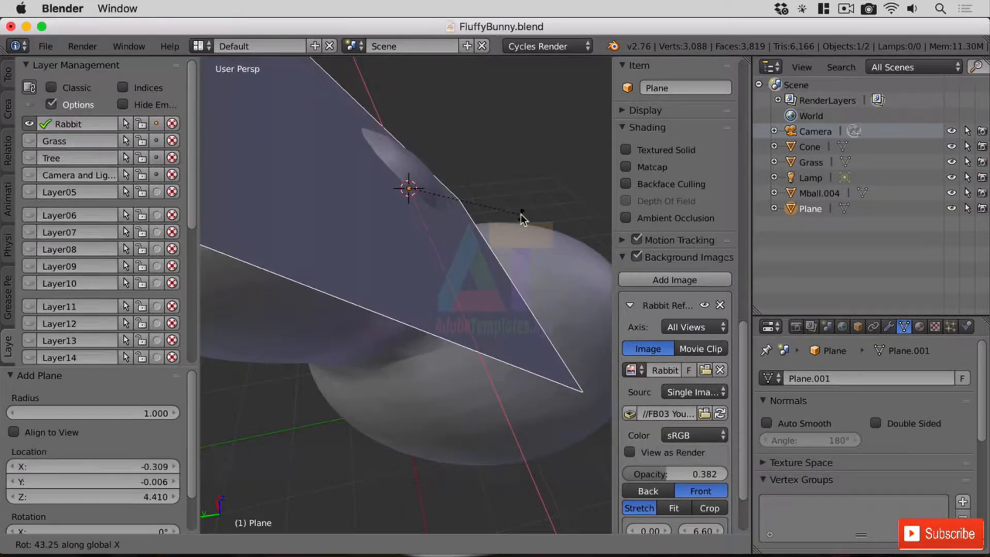
left_click(521, 214)
key("s")
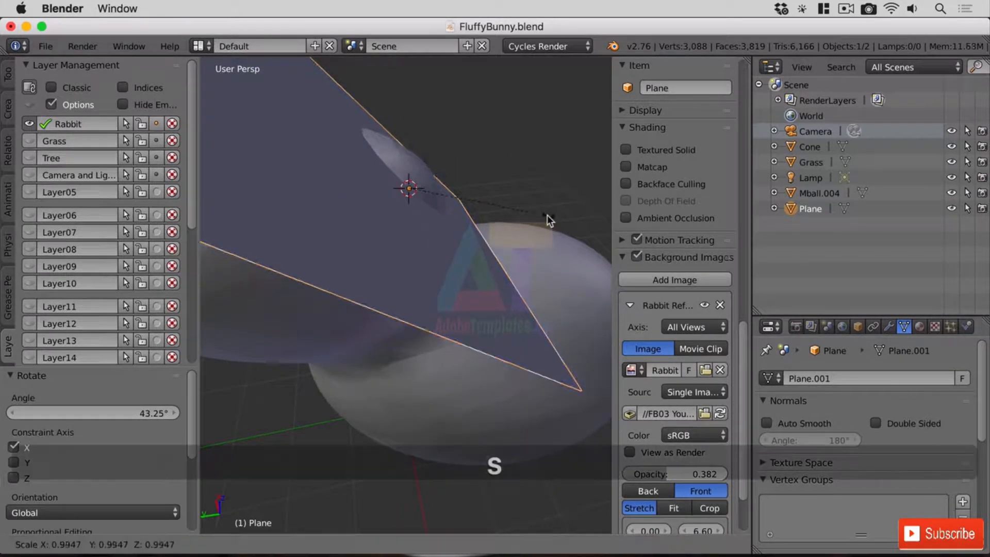
left_click(444, 184)
Narrow the plane along the X axis by scaling it to about 0.251
middle_click_drag(525, 152, 484, 233)
scroll(383, 168, "down", 5)
scroll(484, 147, "up", 3)
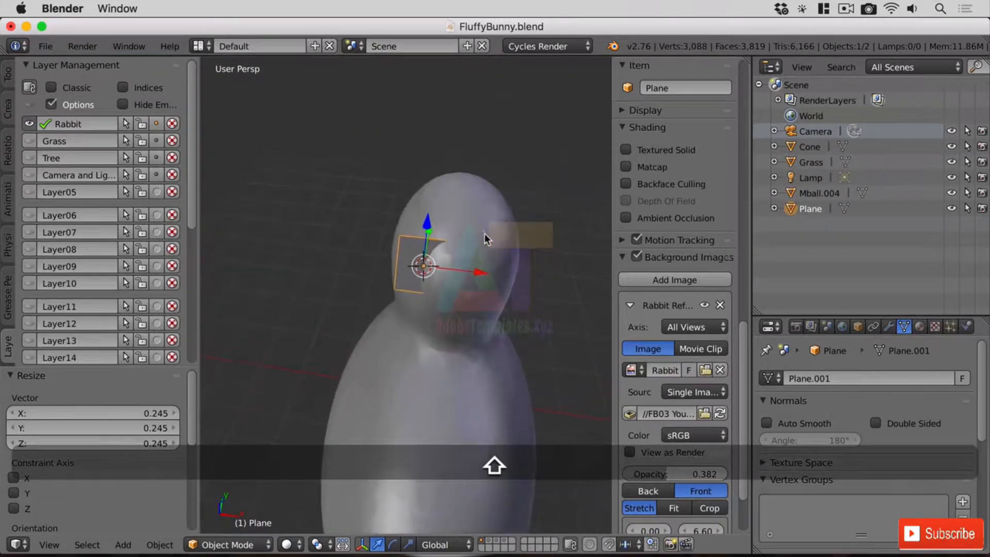
key("s")
key("x")
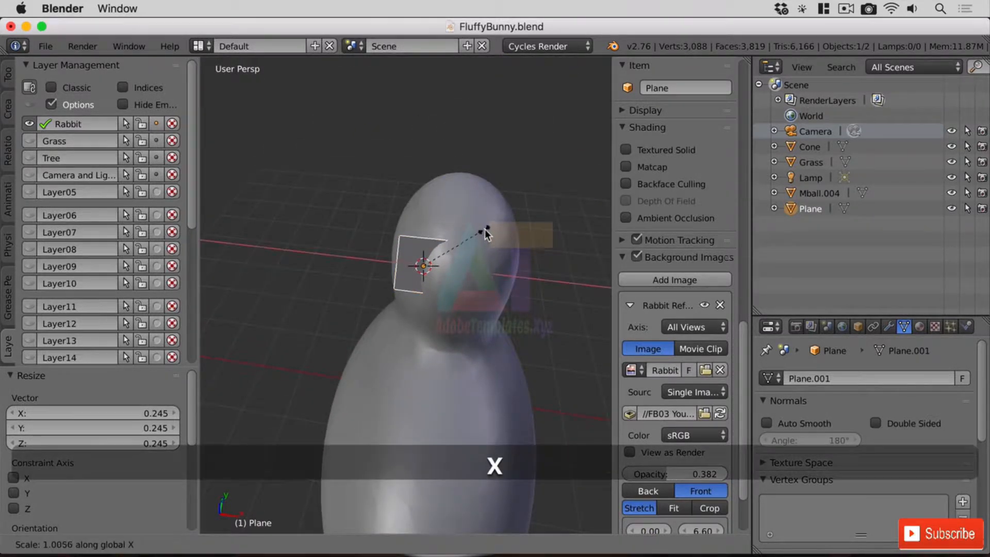
left_click(419, 252)
Shift the narrow plane slightly along X and lower it about 0.091 on Z so it sinks into the head
middle_click_drag(419, 251, 475, 259)
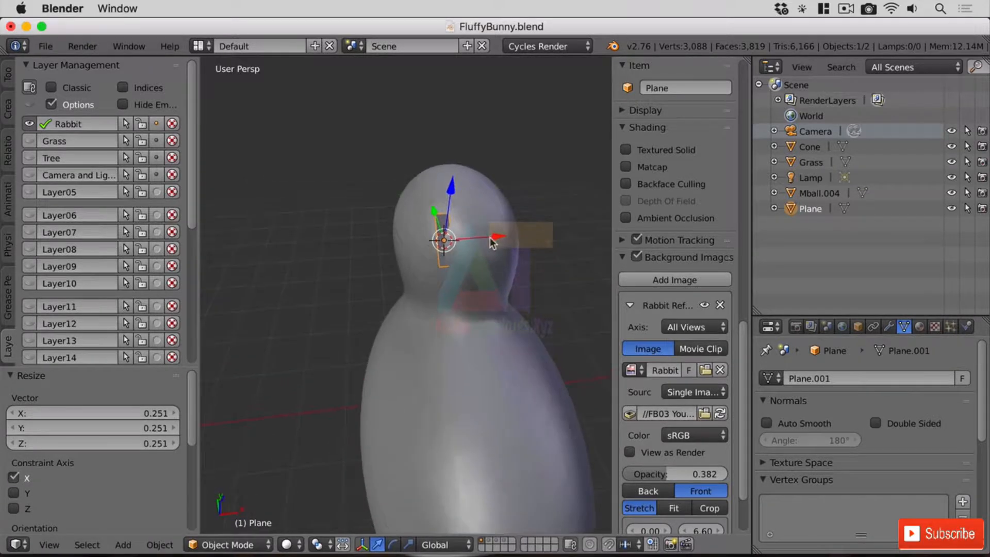
left_click_drag(499, 241, 506, 242)
left_click_drag(468, 187, 465, 190)
Display the model in wireframe and enter Edit Mode on the plane
key("e")
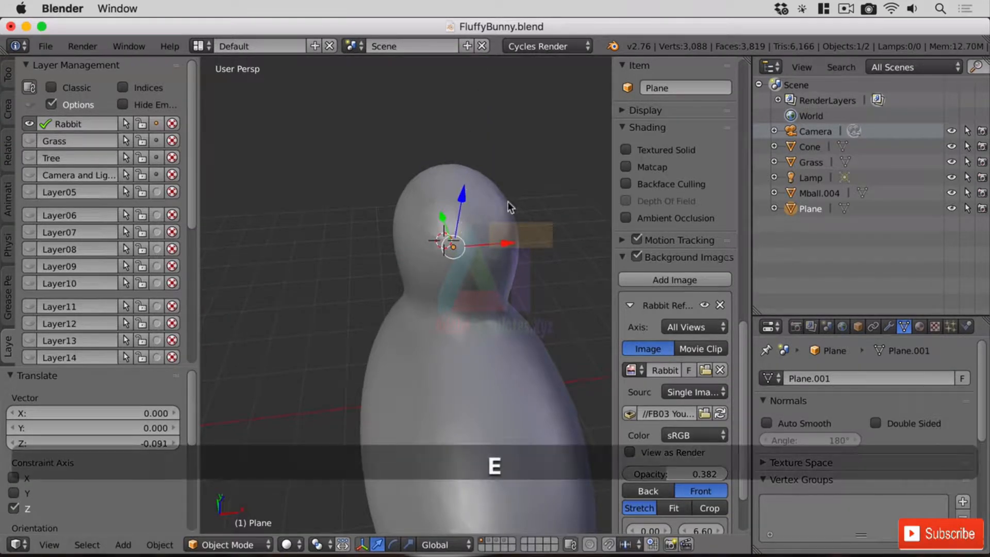
key("z")
key("z")
key("z")
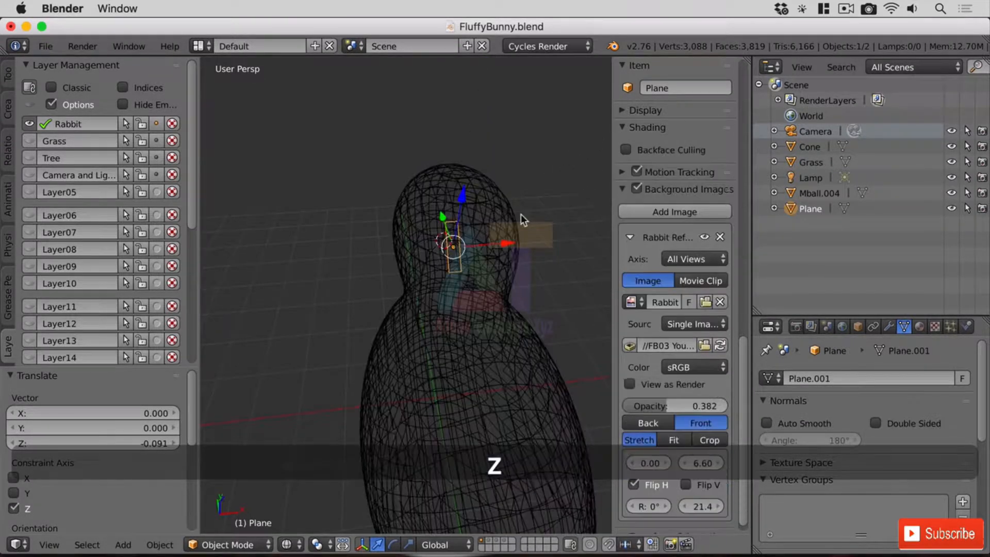
scroll(521, 215, "up", 2)
scroll(476, 252, "up", 2)
key("Tab")
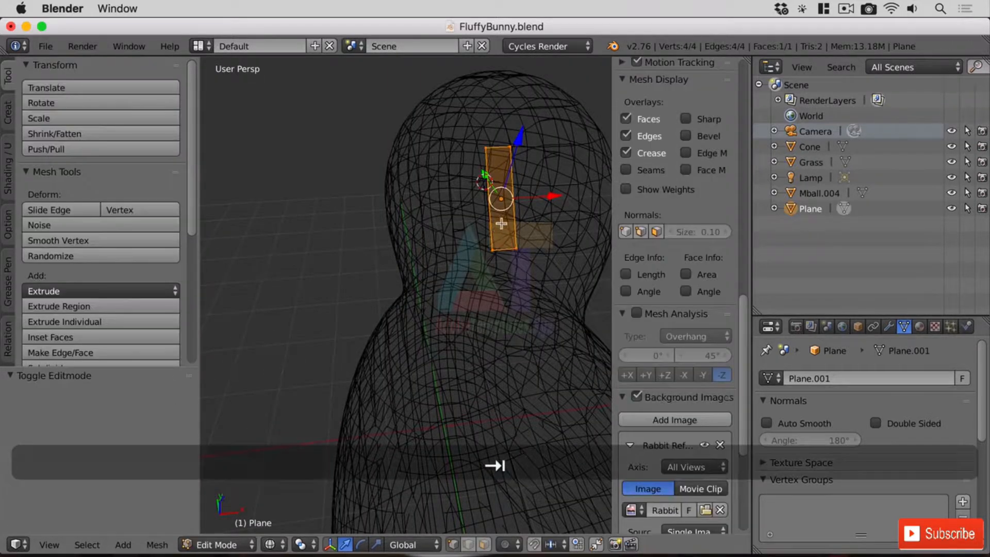
Extrude the plane's face outward from the head to form an ear, about -1.090 in Y and 1.159 in Z
scroll(448, 235, "down", 6)
mouse_move(449, 235)
middle_mouse_down()
mouse_move(520, 219)
mouse_move(464, 239)
middle_mouse_up()
key("e")
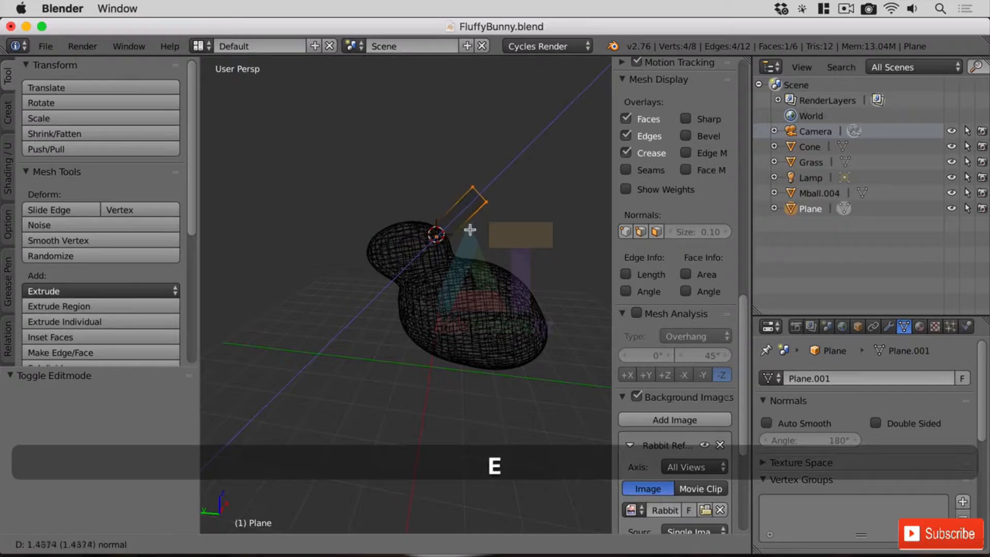
left_click(474, 224)
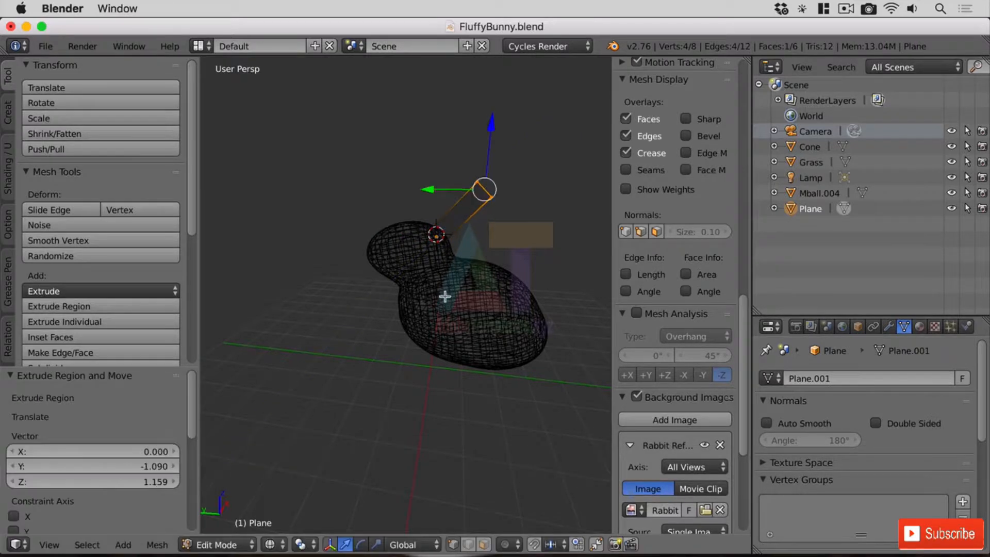
Return to solid shading and align the view to the left side over the rabbit photo
mouse_move(447, 294)
middle_mouse_down()
mouse_move(540, 305)
mouse_move(487, 309)
mouse_move(480, 255)
middle_mouse_up()
key("z")
mouse_move(500, 213)
middle_mouse_down()
mouse_move(515, 216)
mouse_move(476, 213)
mouse_move(493, 214)
middle_mouse_up()
key("KP_7")
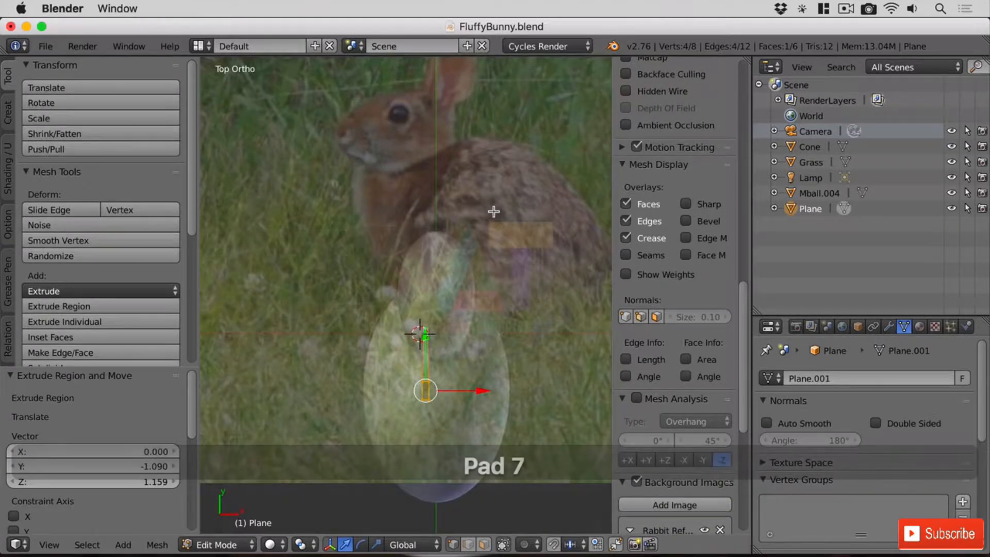
key("shift+KP_3")
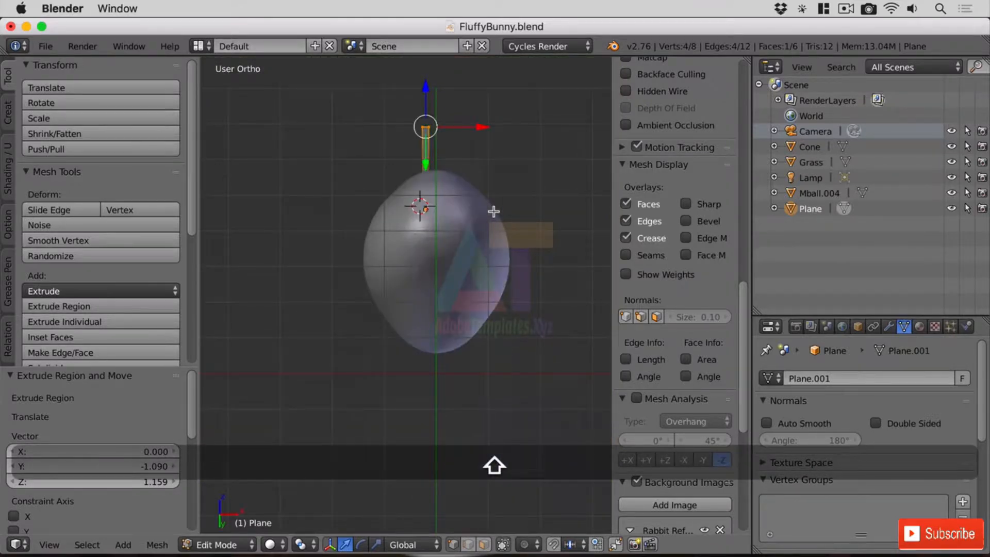
key("ctrl+KP_3")
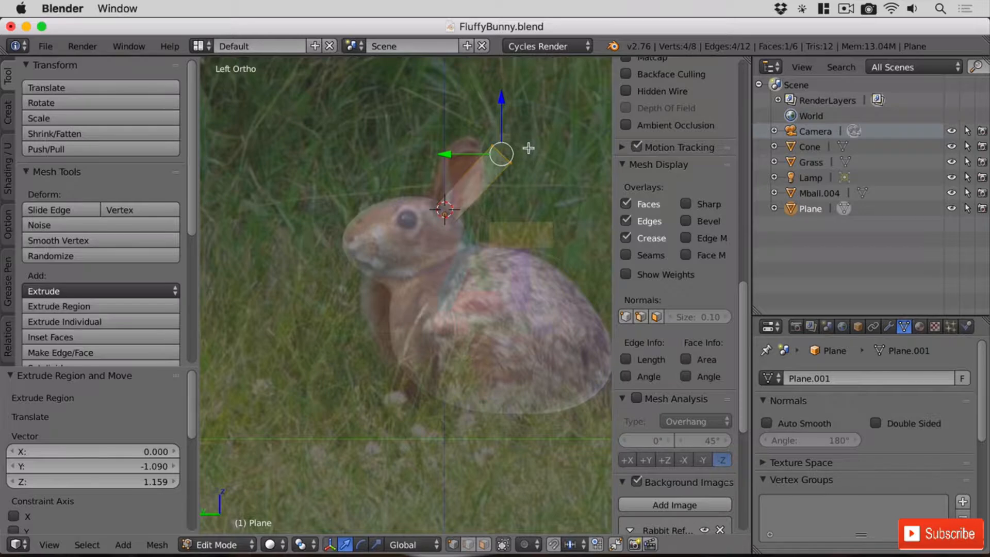
Rotate the ear's end face about -31.6° around X and move it onto the photo's ear tip, raising it about 0.208 on Z
key("r")
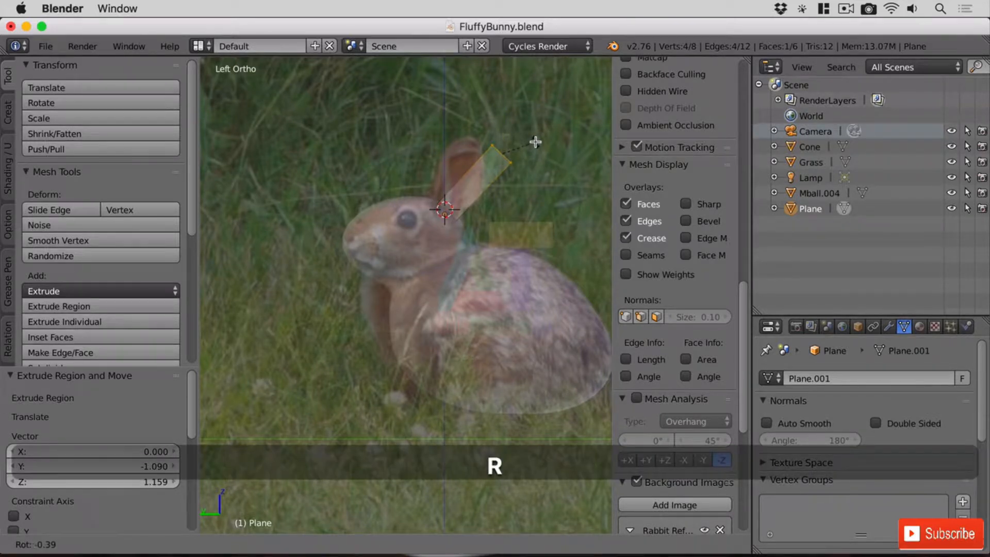
key("x")
left_click(529, 126)
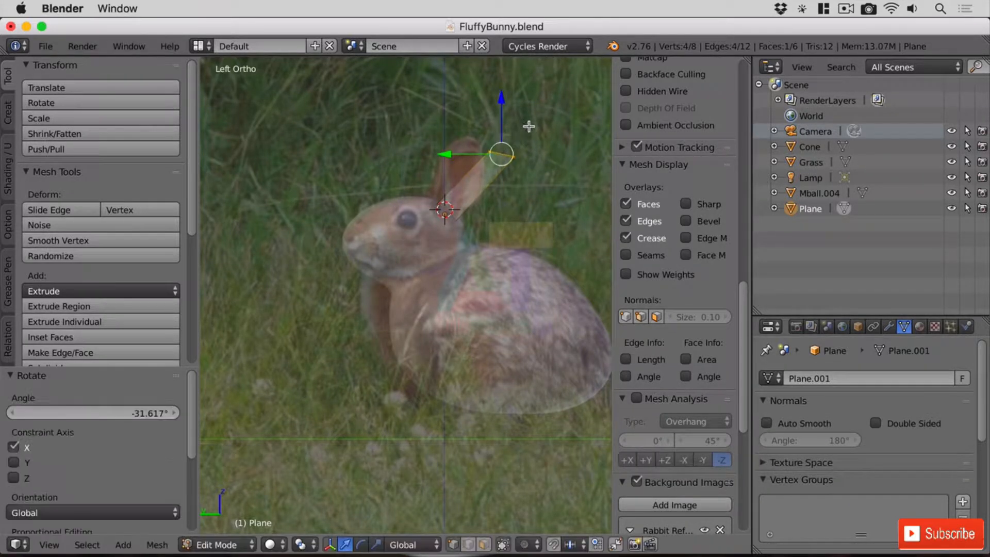
left_click_drag(474, 150, 413, 145)
left_click_drag(469, 105, 470, 94)
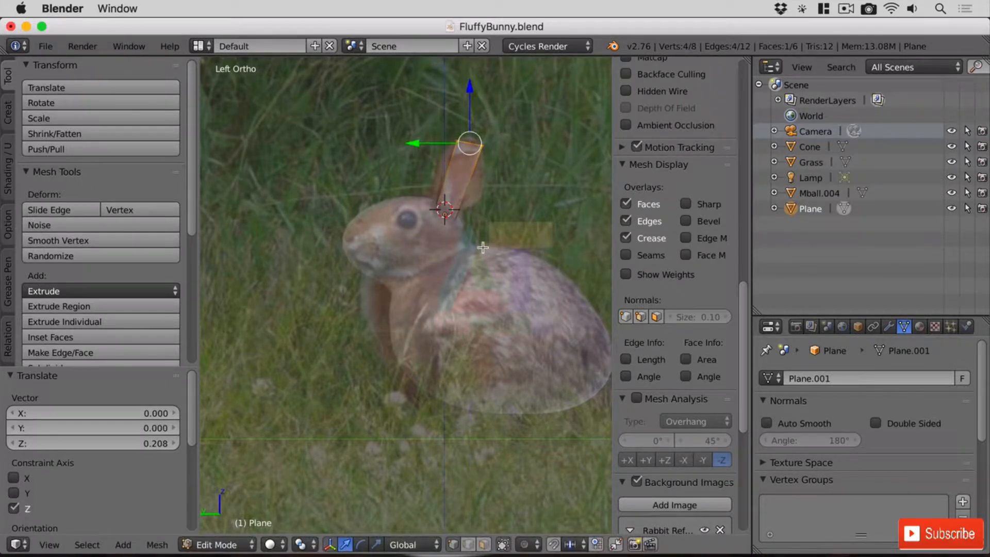
Add a single loop cut around the middle of the ear and scale it up by about 2.143
key("ctrl+r")
left_click(458, 185)
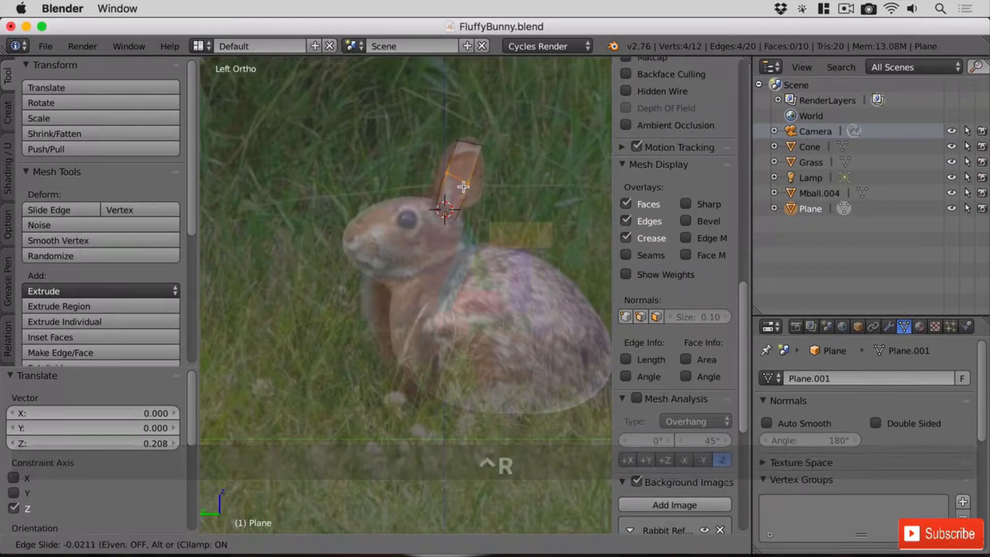
left_click(462, 190)
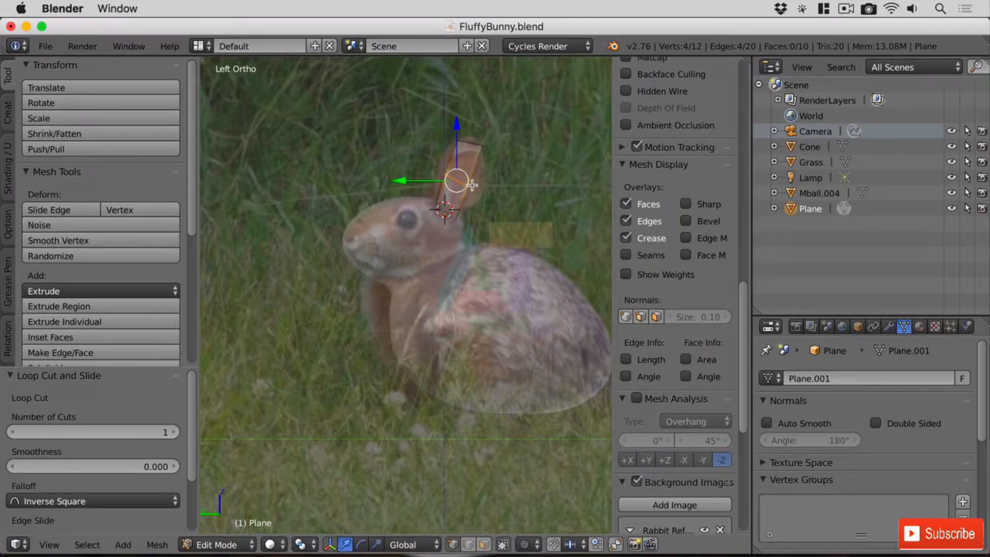
key("s")
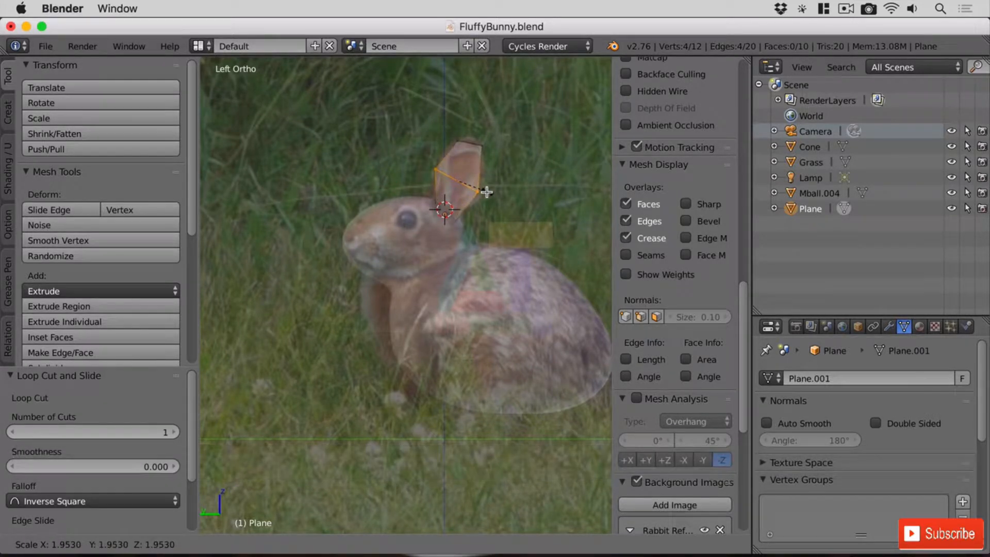
left_click(489, 192)
Thin the ear's middle edge loop by scaling it to about 0.494 along the X axis
middle_click_drag(491, 192, 452, 142)
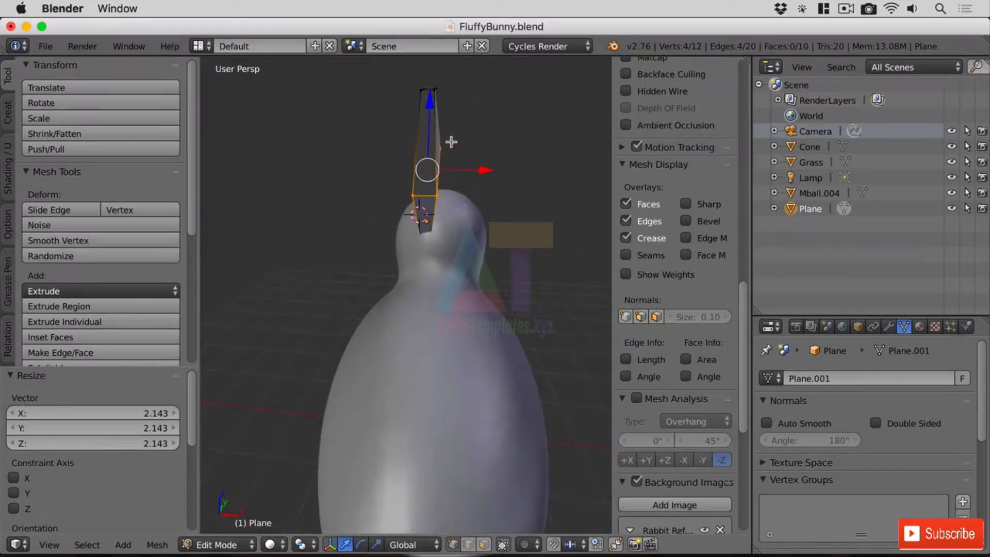
key("s")
key("x")
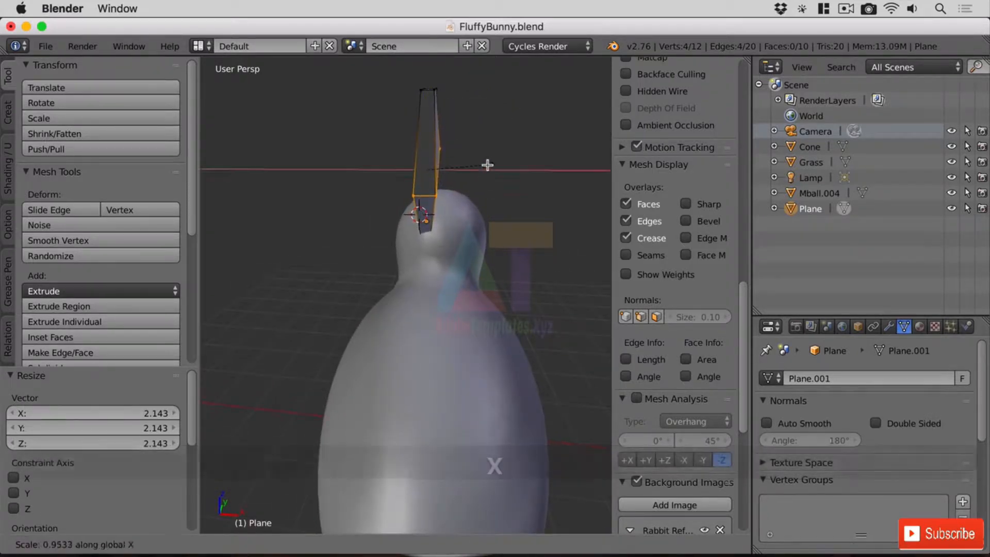
left_click(456, 162)
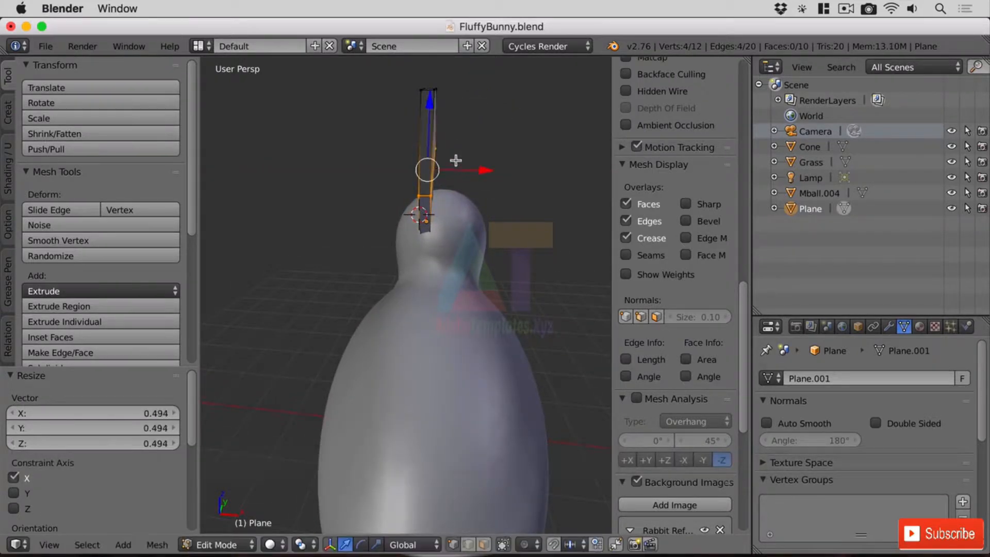
Thin the ear's tip face by scaling it to about 0.226 along the X axis
middle_click_drag(474, 94, 450, 162)
right_click(445, 155)
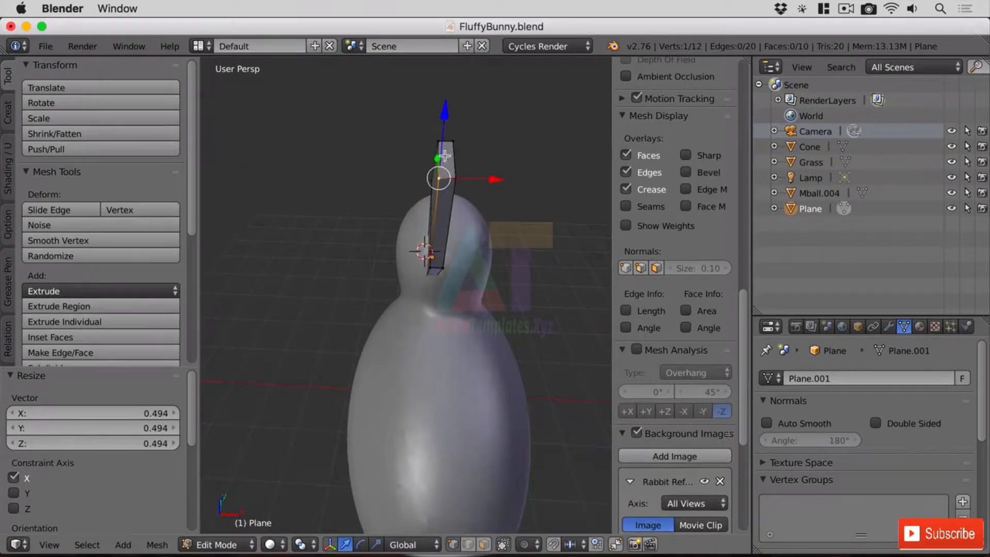
key("a")
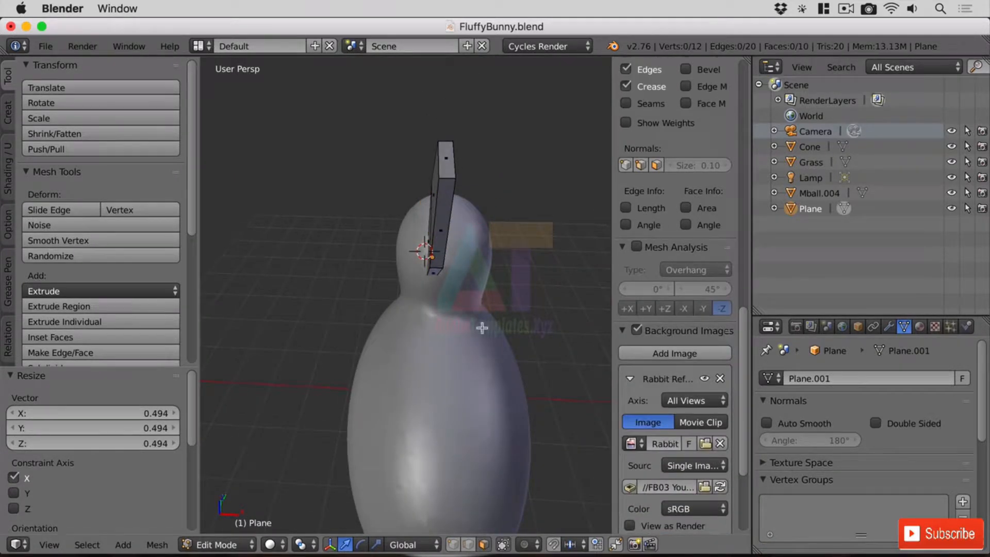
right_click(452, 151)
key("s")
key("x")
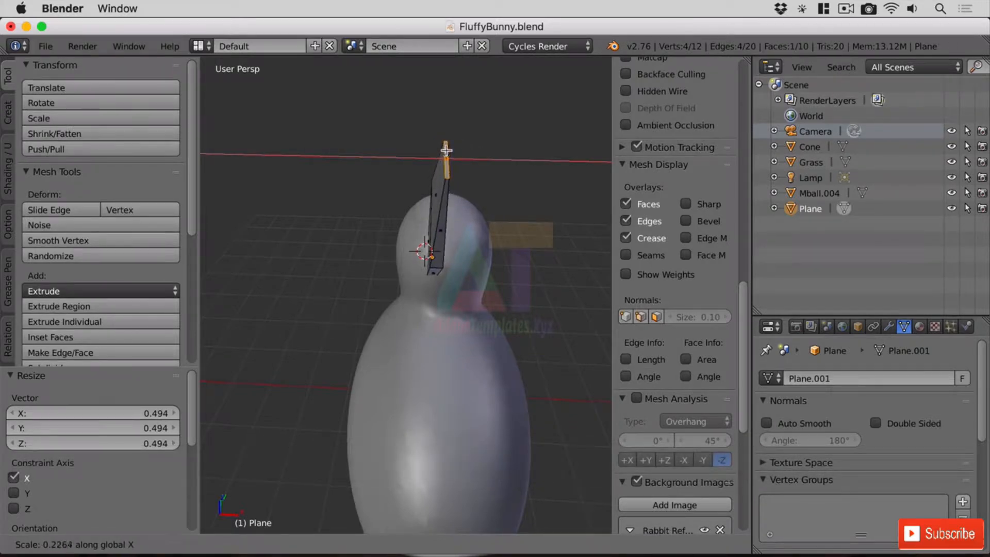
left_click(448, 149)
Move the ear's tip face about -0.164 along the X axis
mouse_move(498, 173)
middle_mouse_down()
mouse_move(524, 175)
mouse_move(486, 177)
mouse_move(507, 170)
middle_mouse_up()
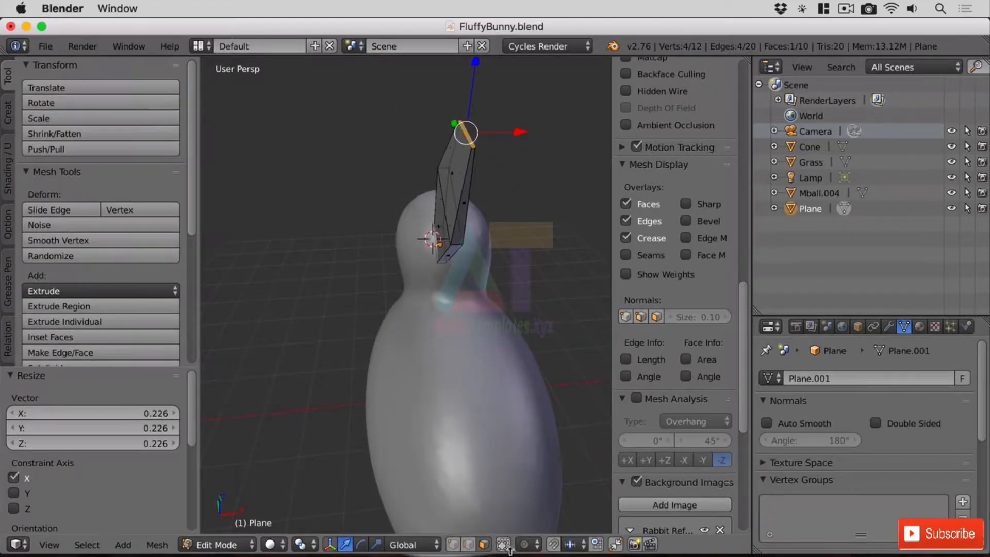
mouse_move(545, 171)
middle_mouse_down()
mouse_move(535, 157)
mouse_move(555, 157)
mouse_move(537, 155)
mouse_move(535, 175)
middle_mouse_up()
left_click_drag(496, 150, 475, 154)
middle_click_drag(502, 214, 546, 189)
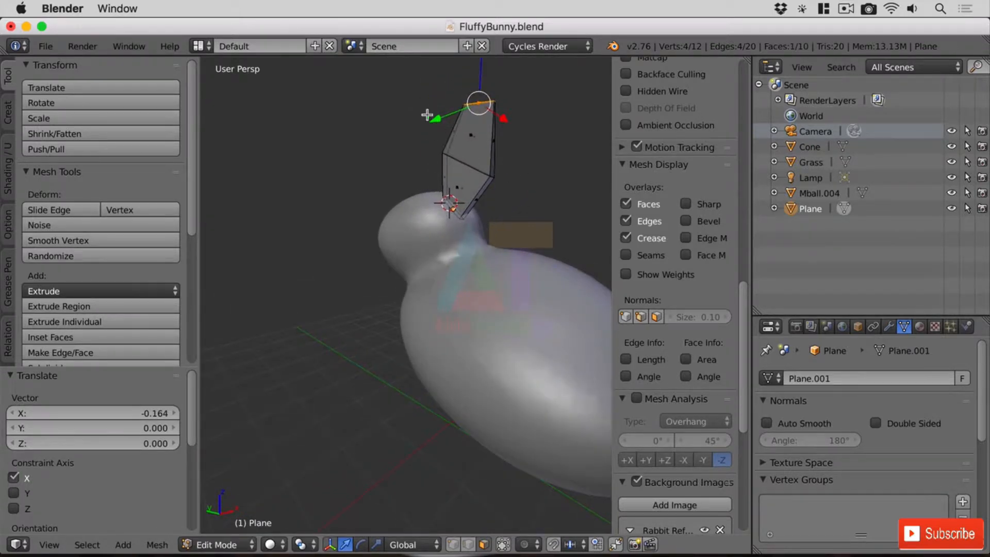
key("b")
left_click_drag(413, 80, 527, 181)
middle_click_drag(537, 186, 495, 235)
key("g")
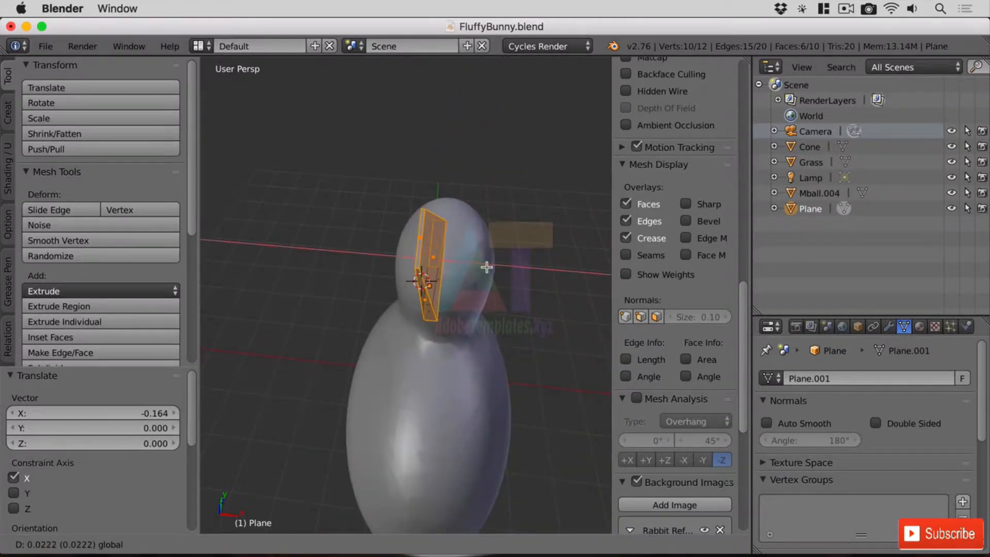
left_click(485, 265)
key("super+z")
middle_click_drag(482, 246, 502, 126)
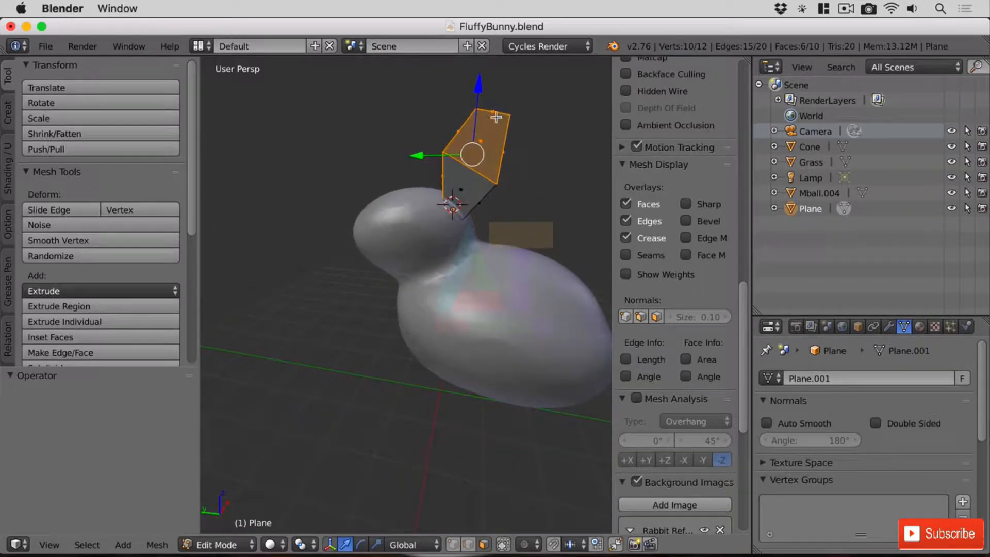
key("a")
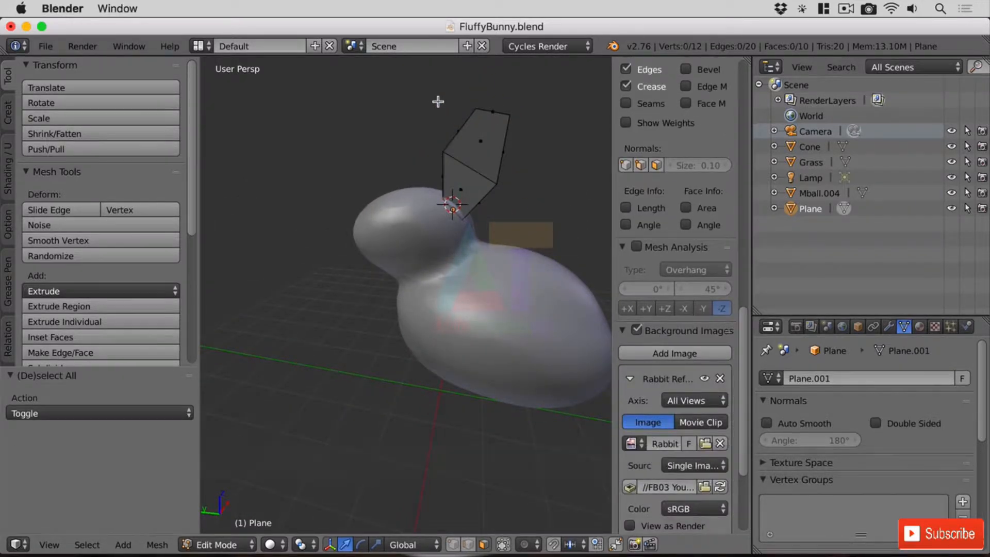
key("x")
key("Escape")
key("b")
left_click_drag(433, 82, 529, 188)
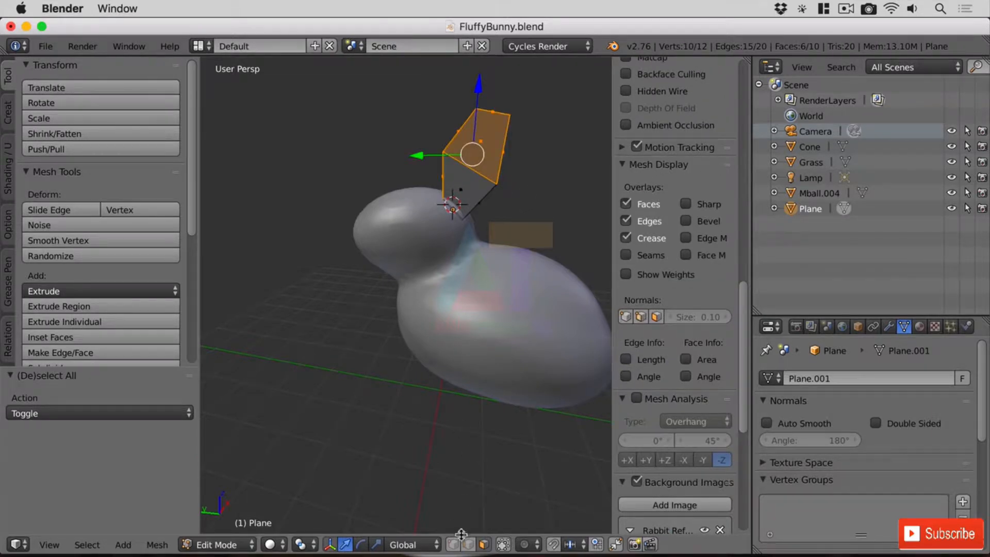
key("super+z")
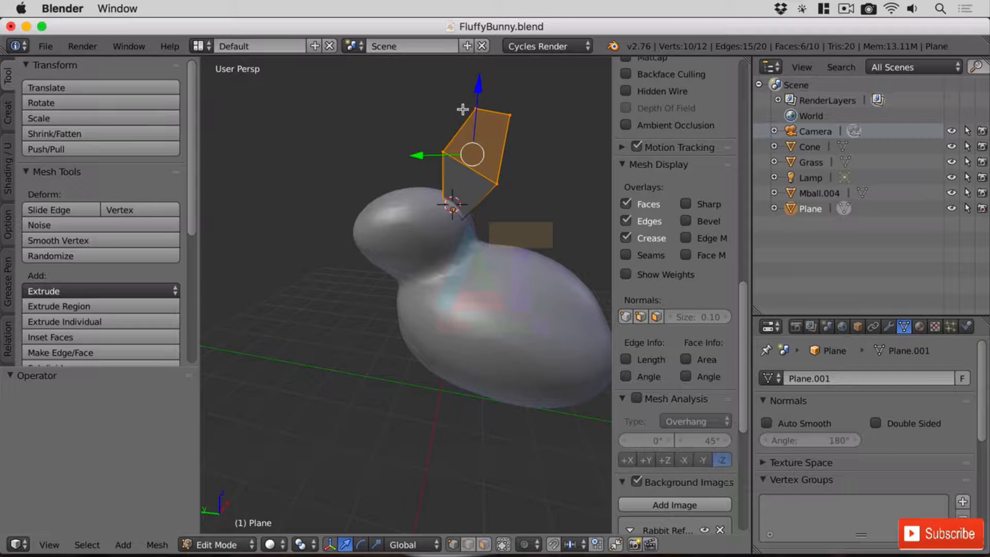
Select the vertices of the ear's middle loop and tip in vertex mode and move them slightly toward negative X
key("a")
key("b")
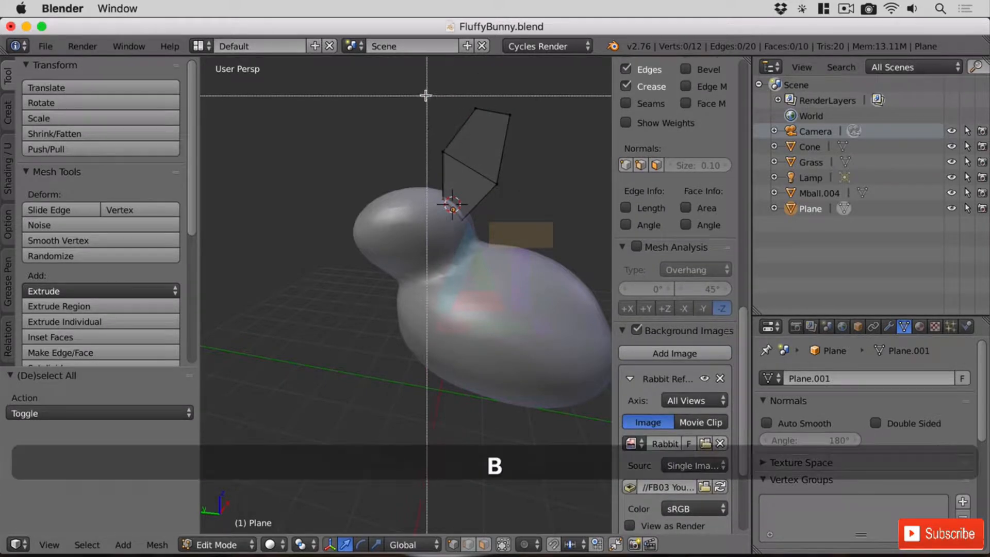
left_click_drag(425, 95, 533, 188)
middle_click_drag(533, 188, 464, 189)
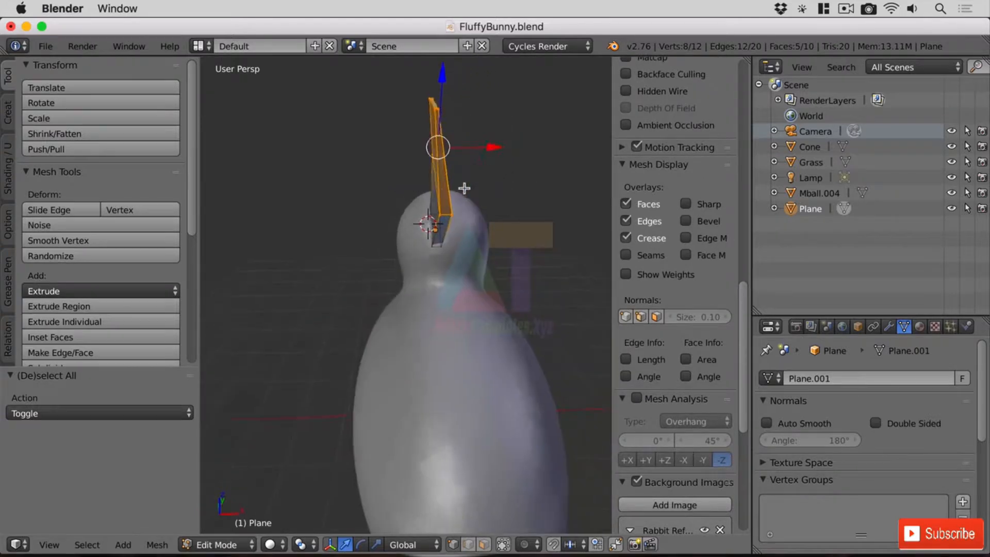
left_click_drag(491, 149, 476, 152)
Select only the ear's tip vertices and move them about -0.192 along the X axis
key("a")
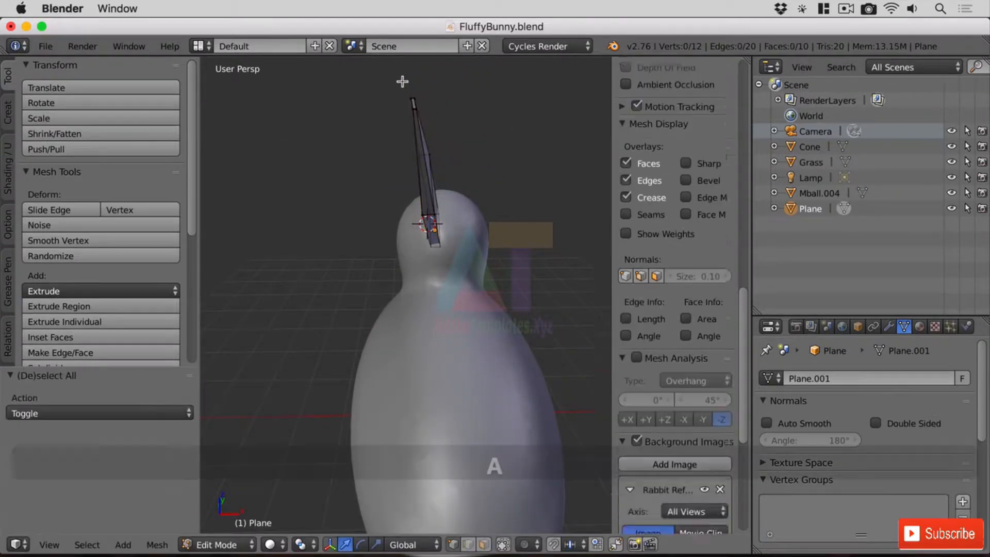
key("b")
left_click_drag(397, 80, 439, 121)
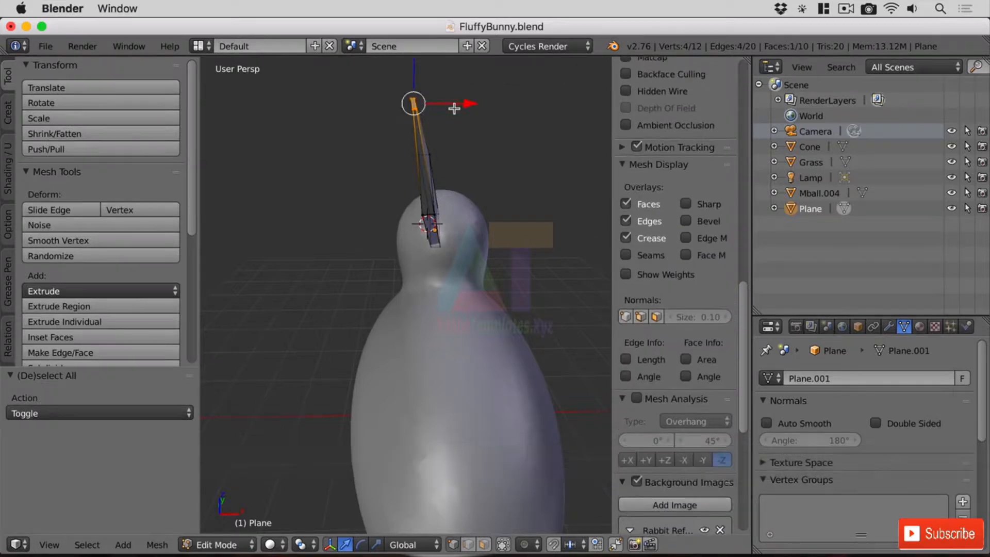
key("g")
key("x")
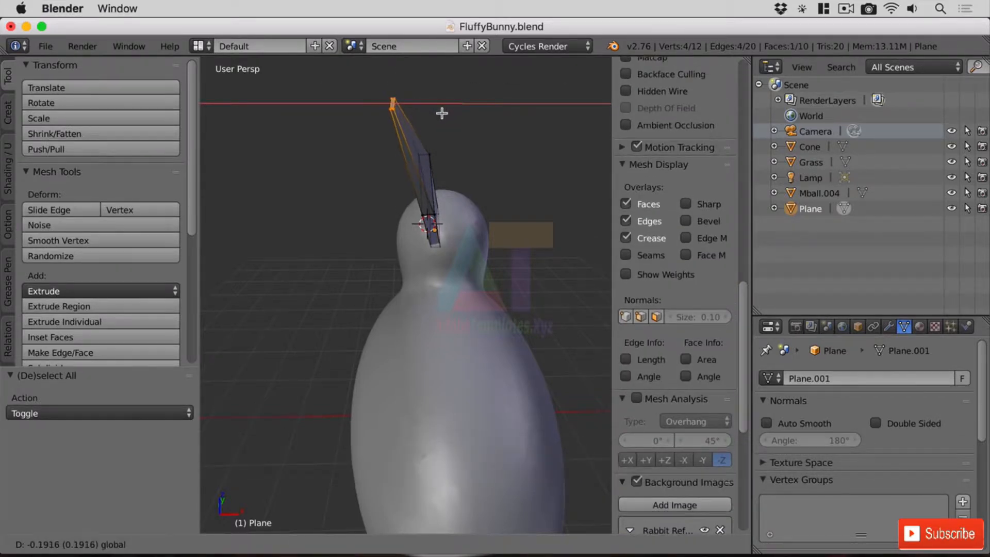
left_click(442, 111)
Return to object mode and add a Mirror modifier to the ear
middle_click_drag(471, 177, 516, 274)
key("shift")
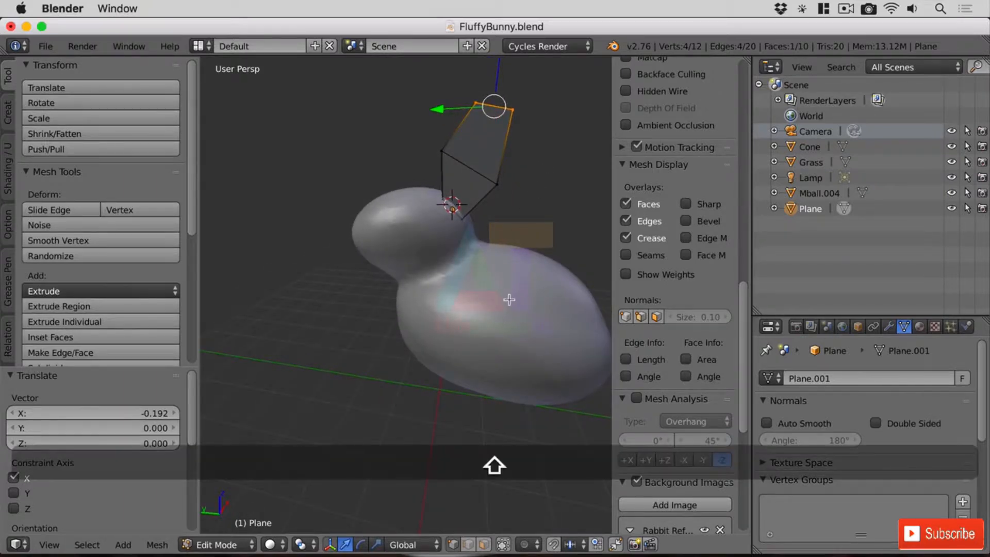
key("Tab")
right_click(512, 283, "shift")
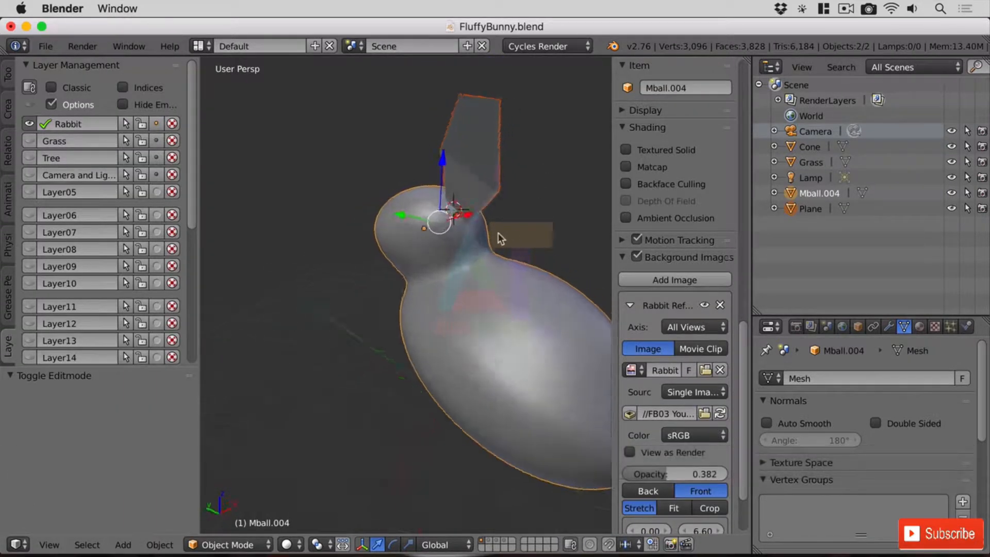
middle_click_drag(498, 238, 427, 133)
right_click(407, 168)
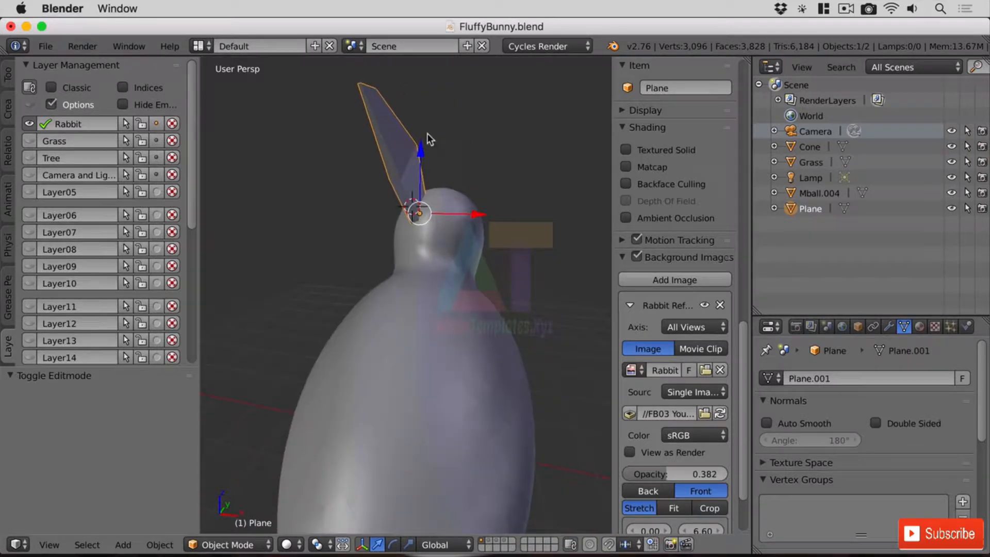
left_click(889, 326)
left_click(856, 377)
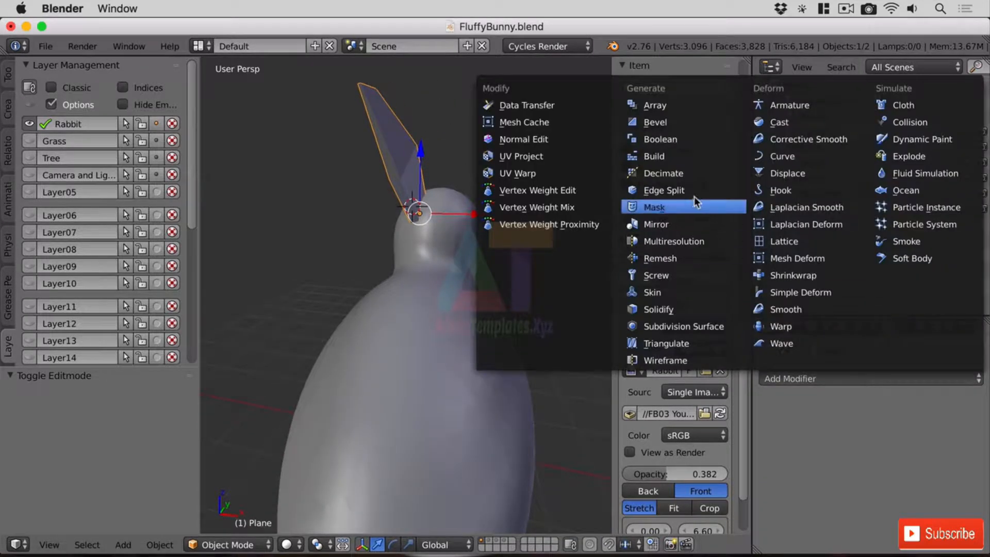
left_click(674, 224)
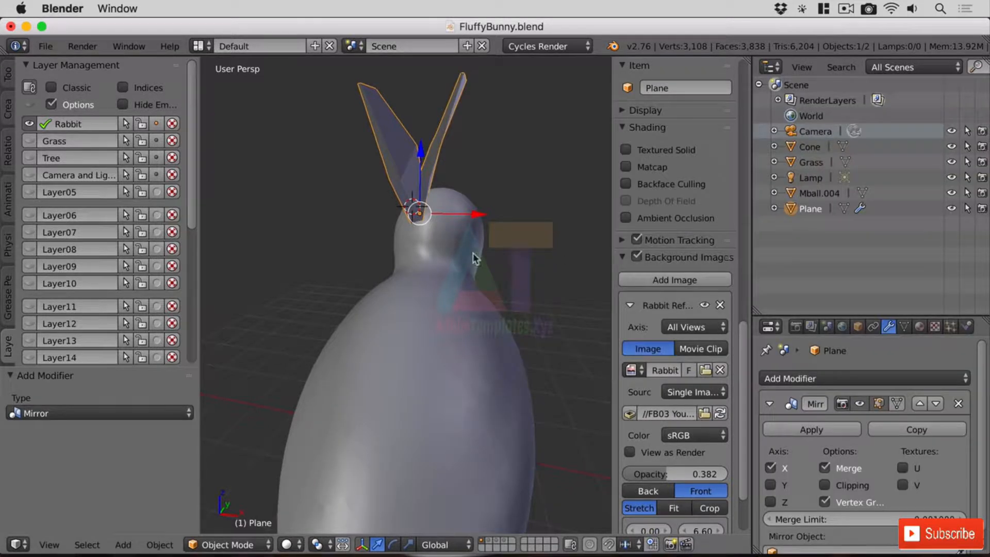
Set the body Mball.004 as the Mirror modifier's mirror object and apply the modifier
mouse_move(472, 253)
middle_mouse_down()
mouse_move(491, 250)
mouse_move(481, 249)
middle_mouse_up()
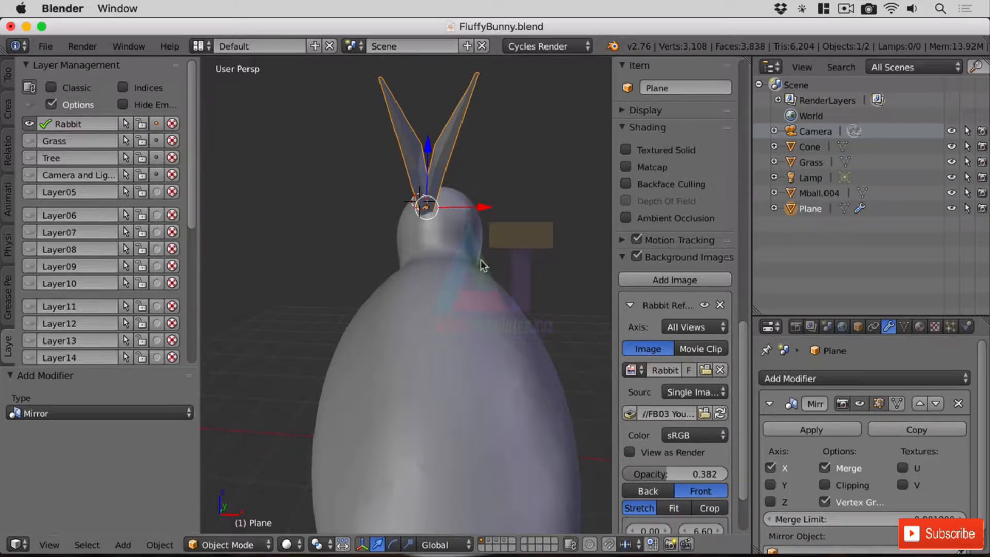
middle_click_drag(565, 276, 543, 277)
scroll(542, 277, "up", 2)
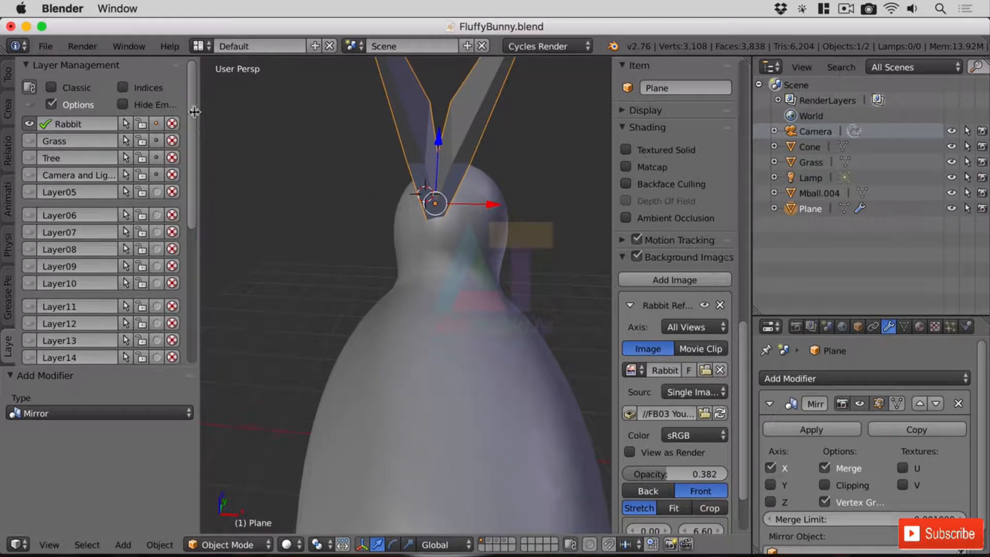
scroll(186, 100, "down", 2)
scroll(186, 101, "up", 2)
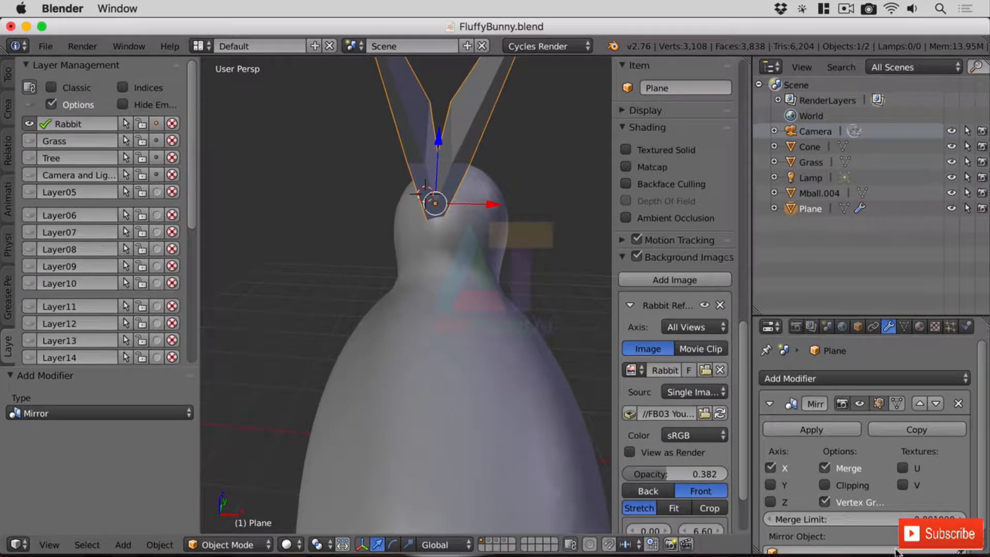
left_click(875, 552)
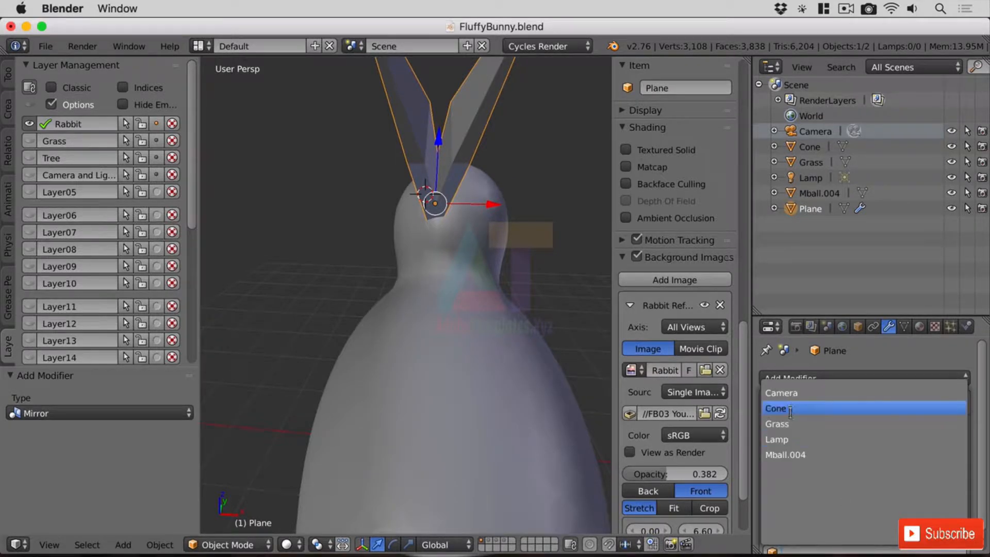
left_click(820, 455)
mouse_move(552, 432)
middle_mouse_down()
mouse_move(541, 411)
mouse_move(565, 426)
middle_mouse_up()
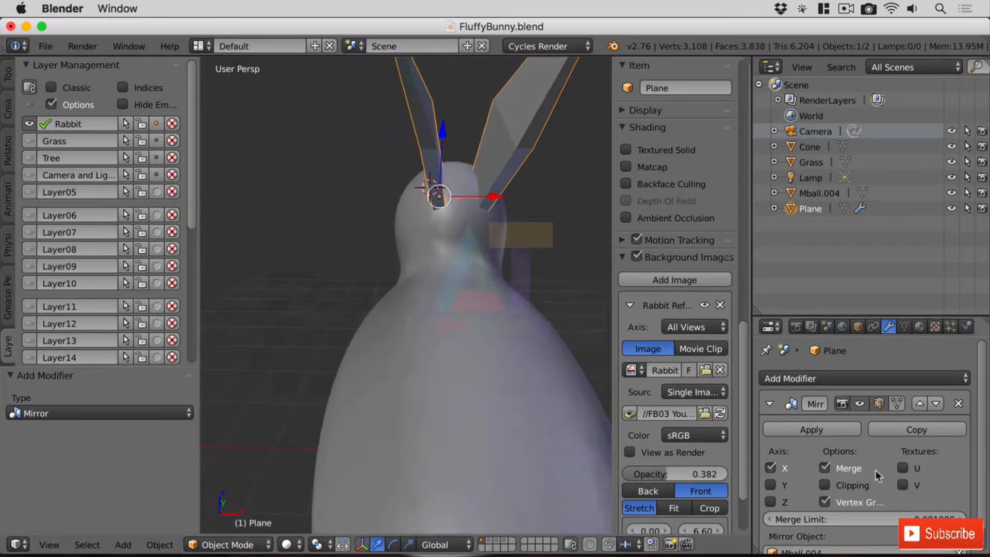
left_click(811, 429)
middle_click_drag(622, 355, 599, 349)
scroll(642, 356, "up", 1)
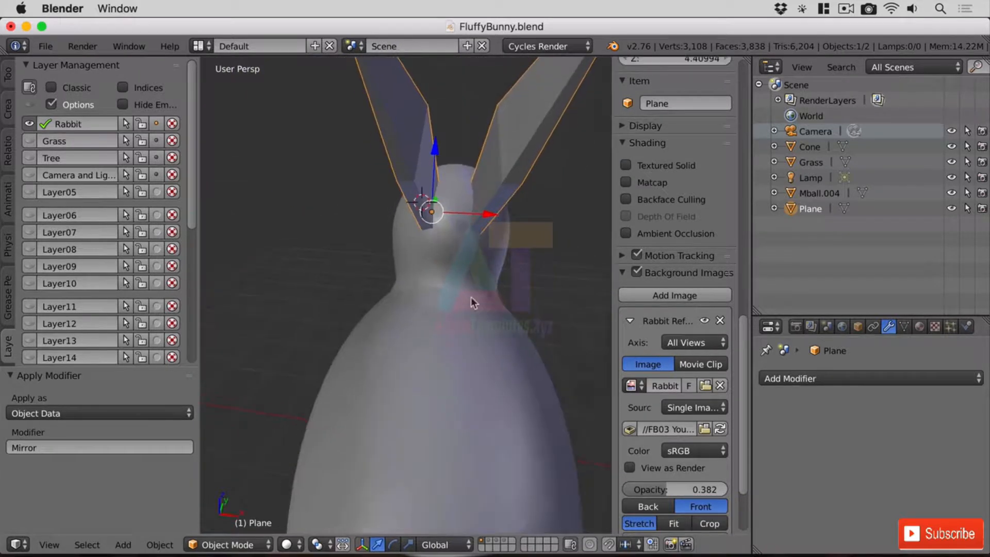
Smooth the ears with a Subdivision Surface modifier at view level 2 and apply it
right_click(457, 337)
right_click(428, 170)
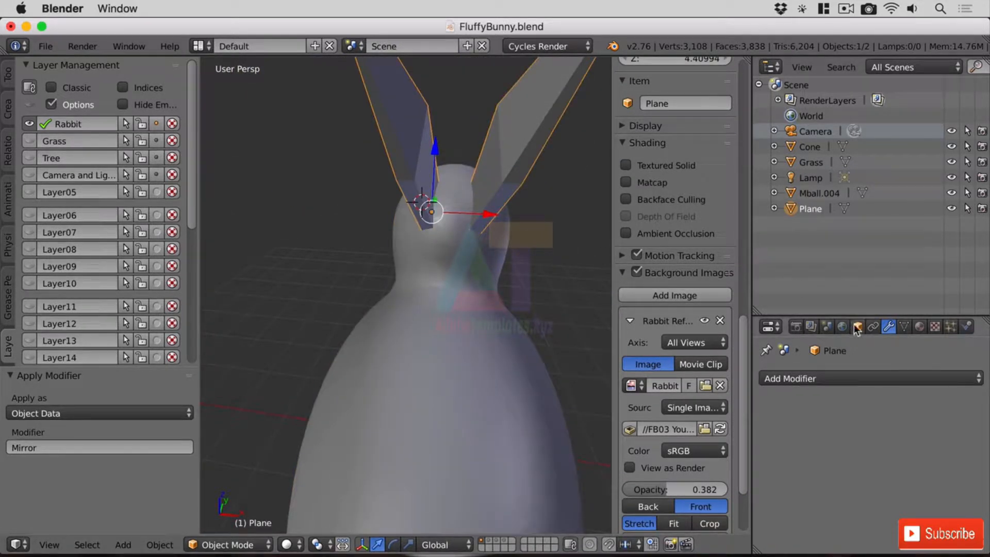
left_click(866, 378)
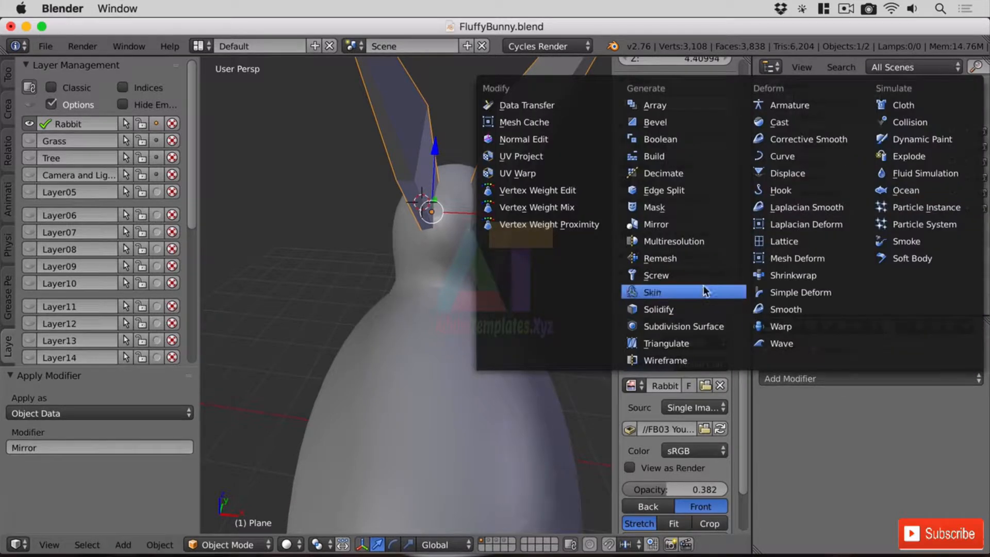
left_click(722, 327)
middle_click_drag(444, 370, 487, 359)
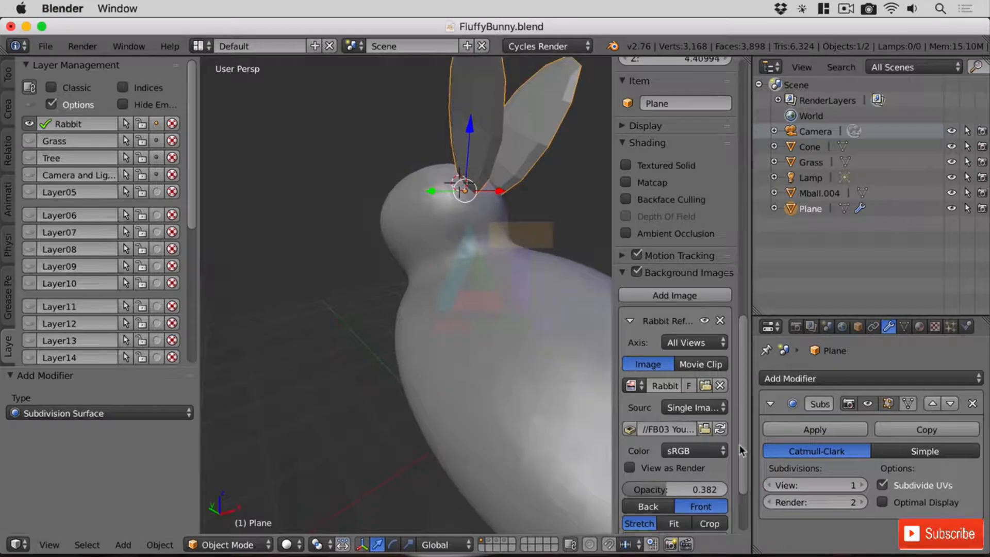
left_click(860, 485)
middle_click_drag(548, 279, 454, 282)
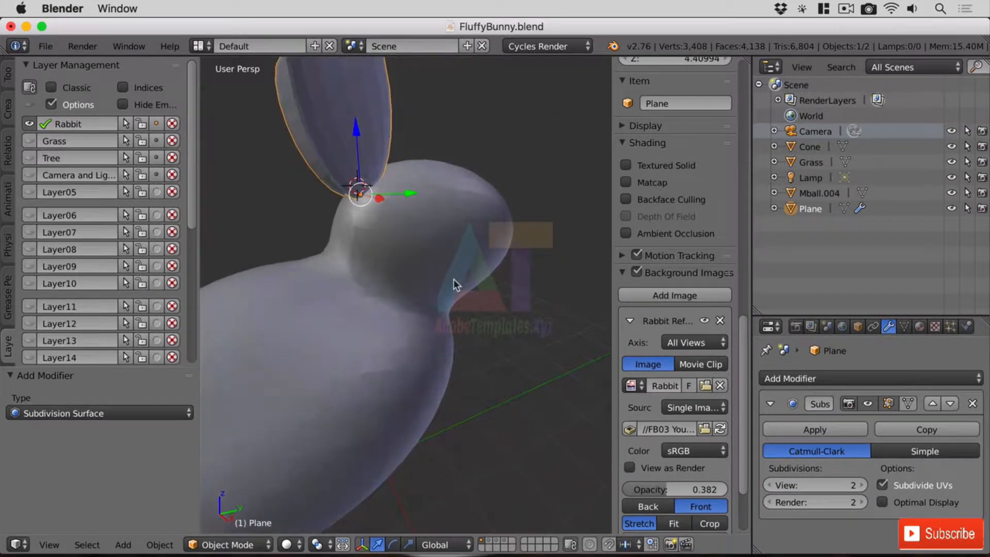
left_click(814, 429)
middle_click_drag(536, 309, 501, 218)
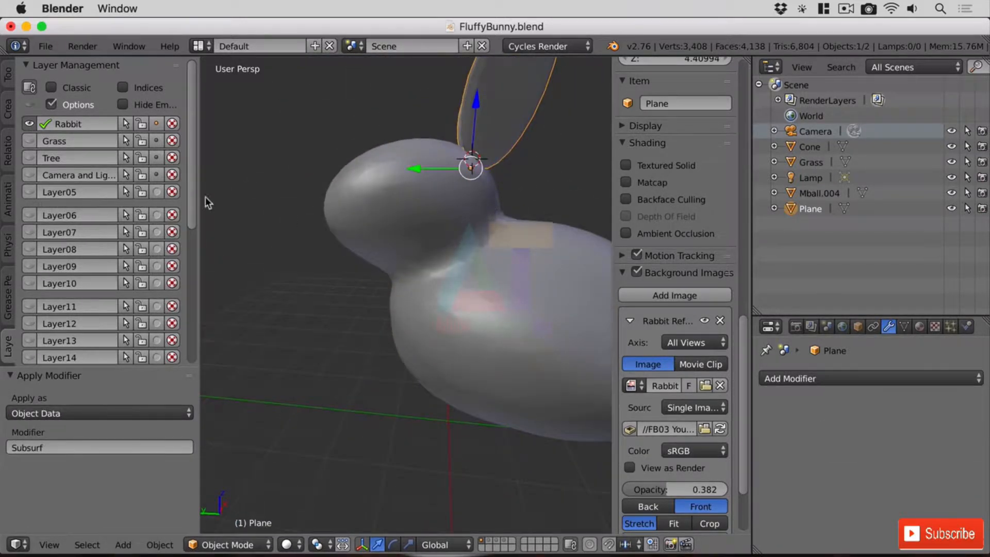
Join the ears with the body Mball.004 into one object and rename it Rabbit
right_click(519, 290, "shift")
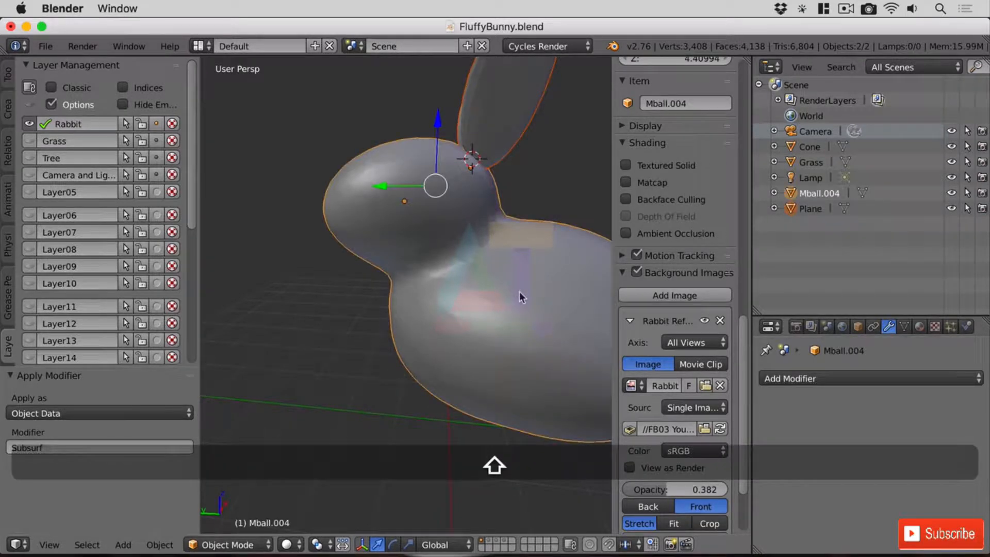
key("ctrl+j")
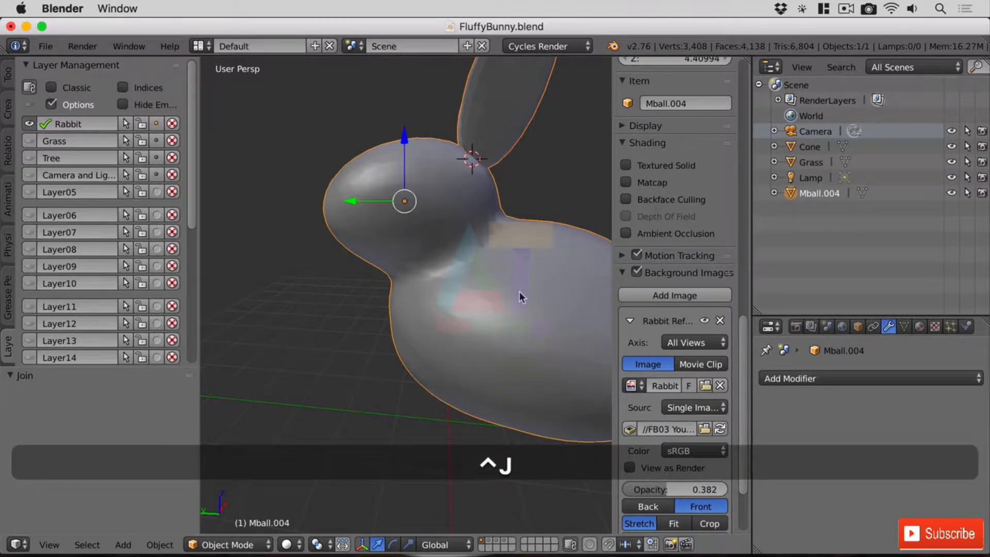
double_click(818, 192)
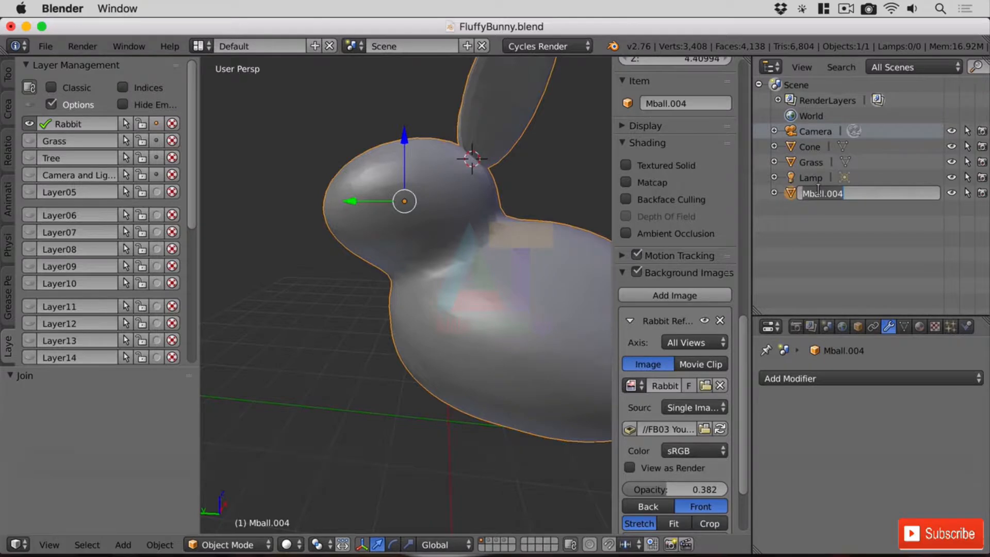
type("Rabbi")
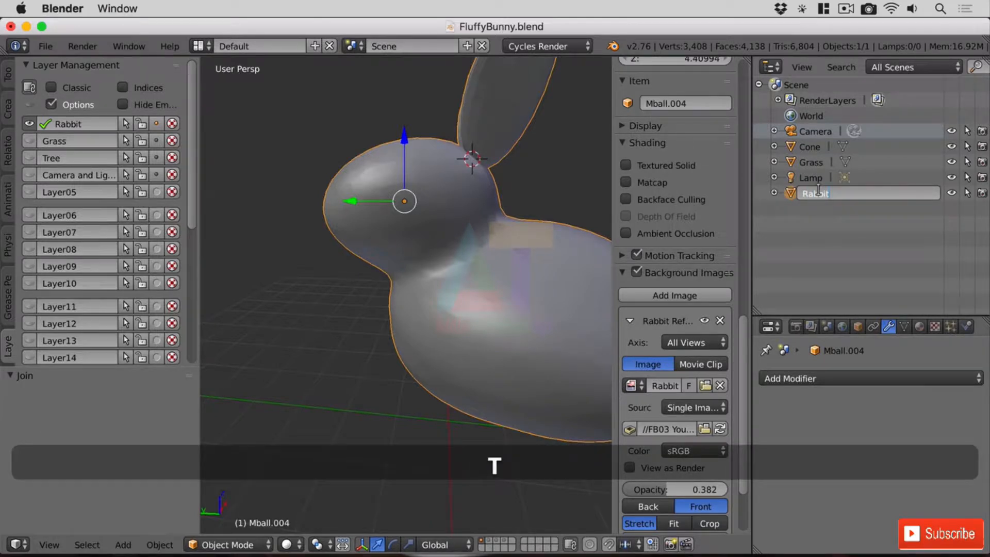
type("t")
key("Return")
Switch the Rabbit to Sculpt Mode and set the SculptDraw brush to Subtract with radius 96 px and strength 0.261
middle_click_drag(521, 231, 478, 195)
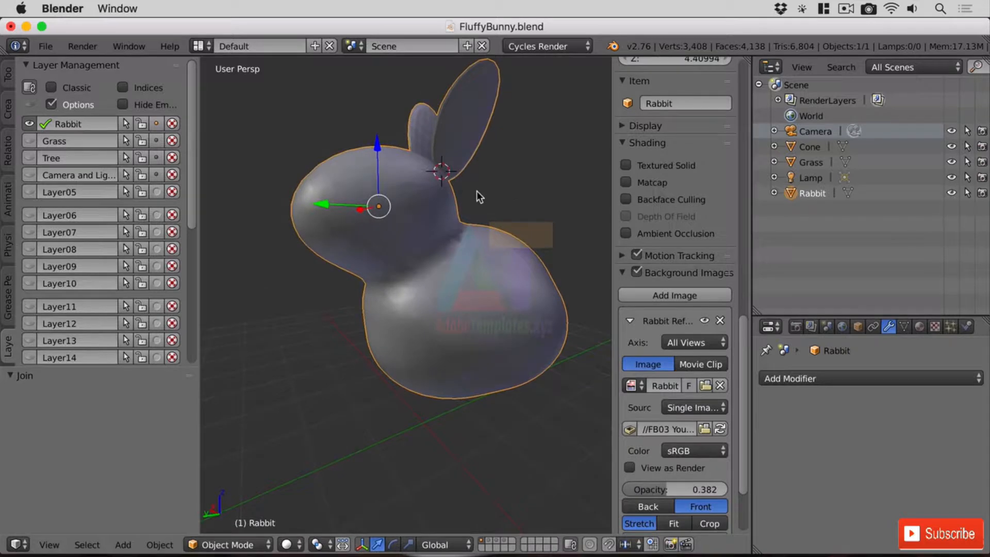
left_click(230, 545)
left_click(243, 491)
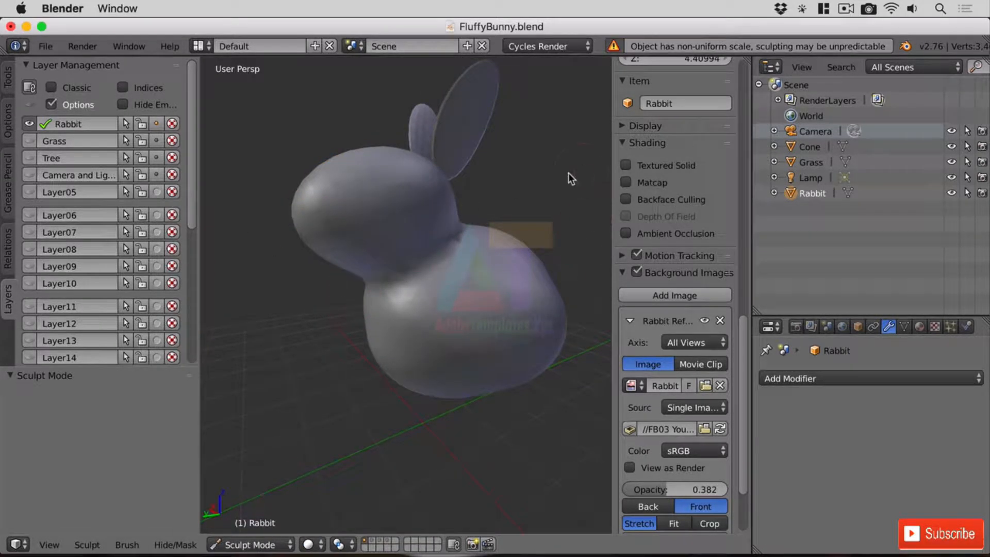
left_click(10, 77)
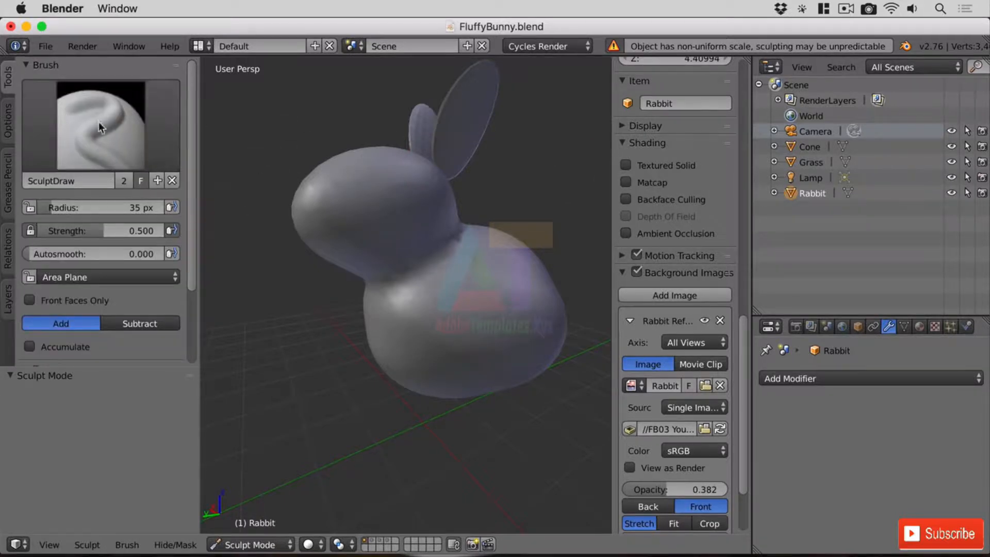
left_click(154, 327)
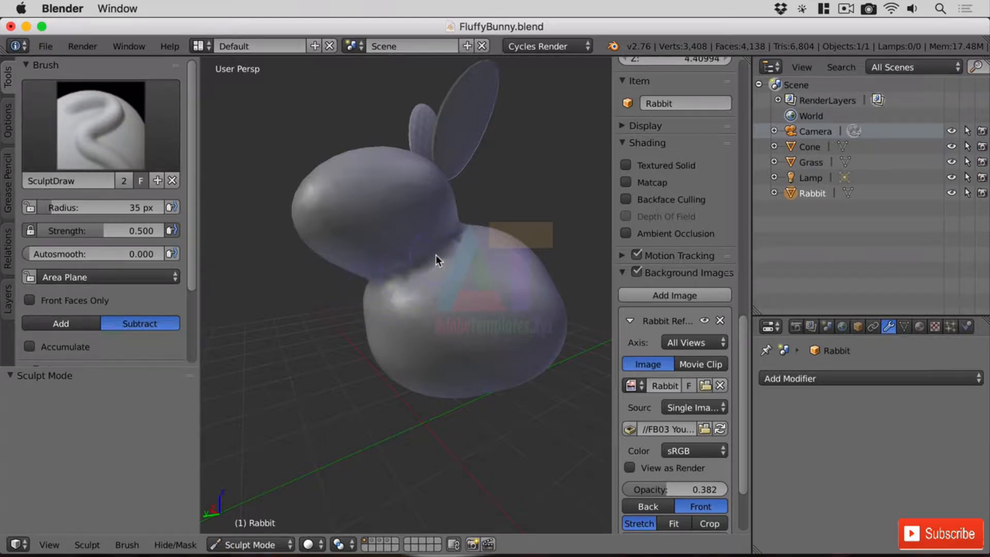
middle_click_drag(398, 355, 358, 336)
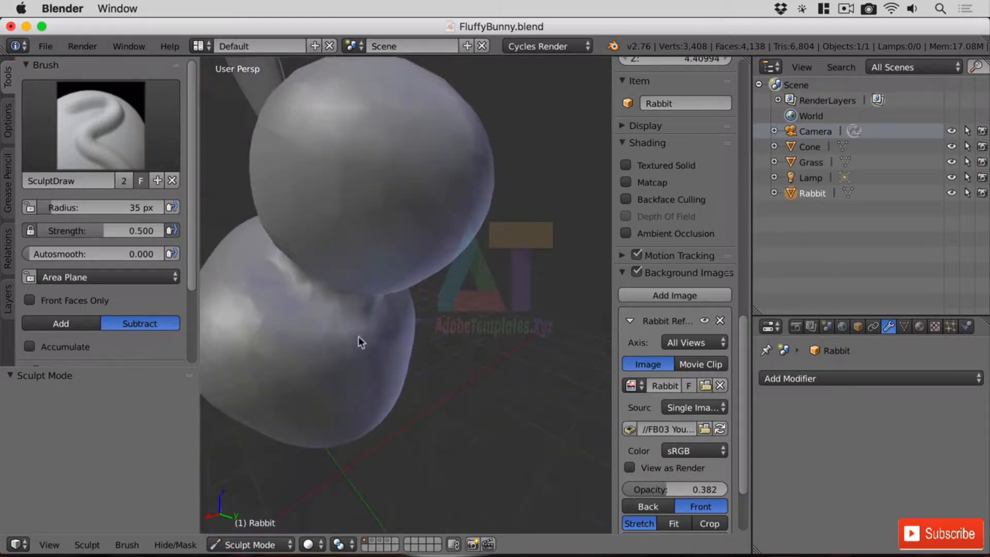
scroll(325, 350, "down", 1)
mouse_move(93, 228)
left_mouse_down()
mouse_move(63, 229)
mouse_move(57, 208)
mouse_move(91, 208)
mouse_move(64, 207)
left_mouse_up()
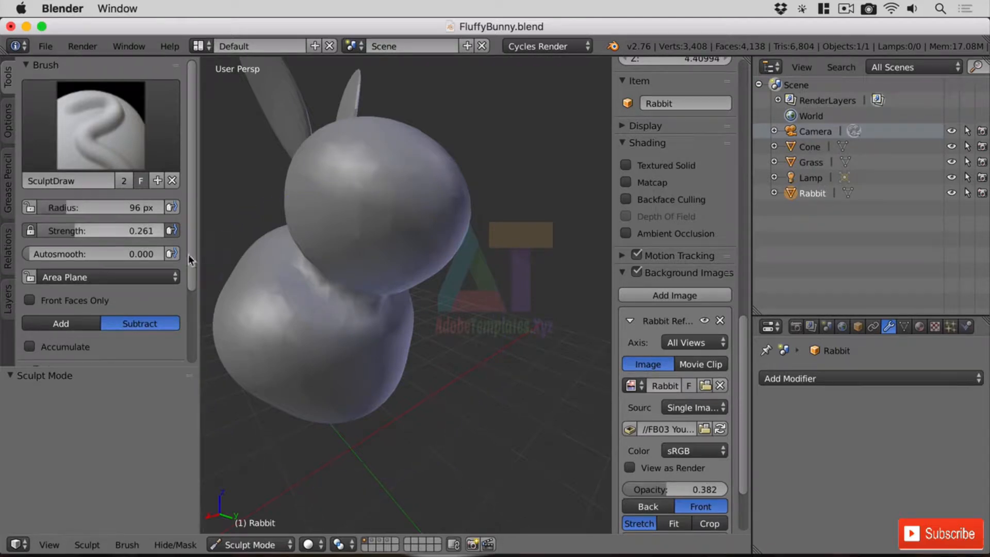
Hide the 3D view's properties sidebar and widen the viewport by narrowing the areas on both sides of it
middle_click_drag(354, 327, 487, 325, "shift")
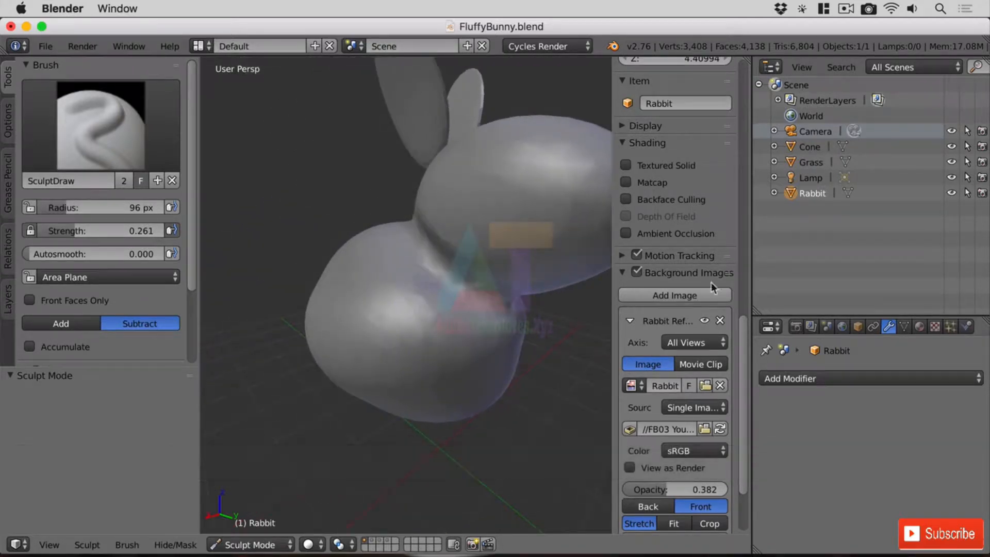
key("n")
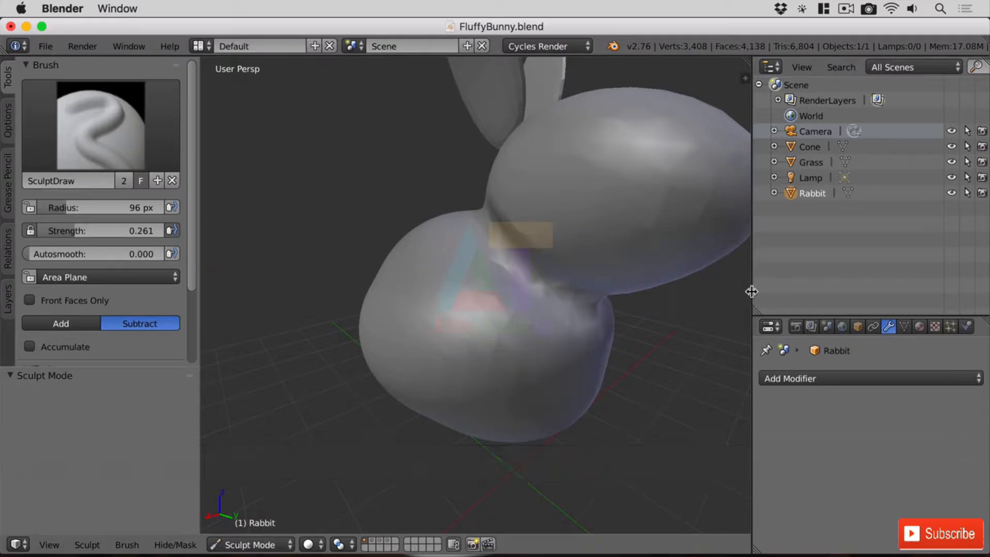
left_click_drag(753, 291, 940, 313)
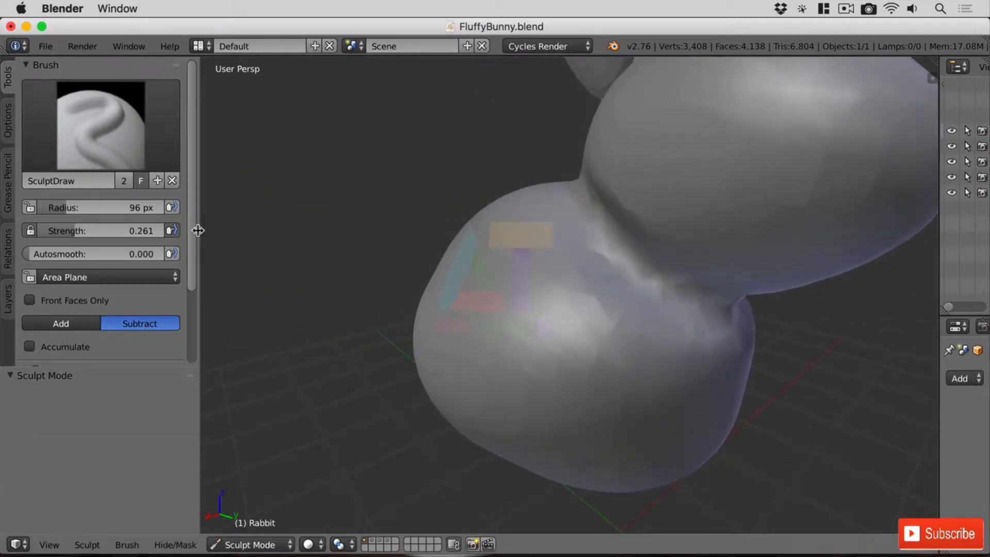
mouse_move(198, 230)
left_mouse_down()
mouse_move(116, 233)
mouse_move(128, 237)
left_mouse_up()
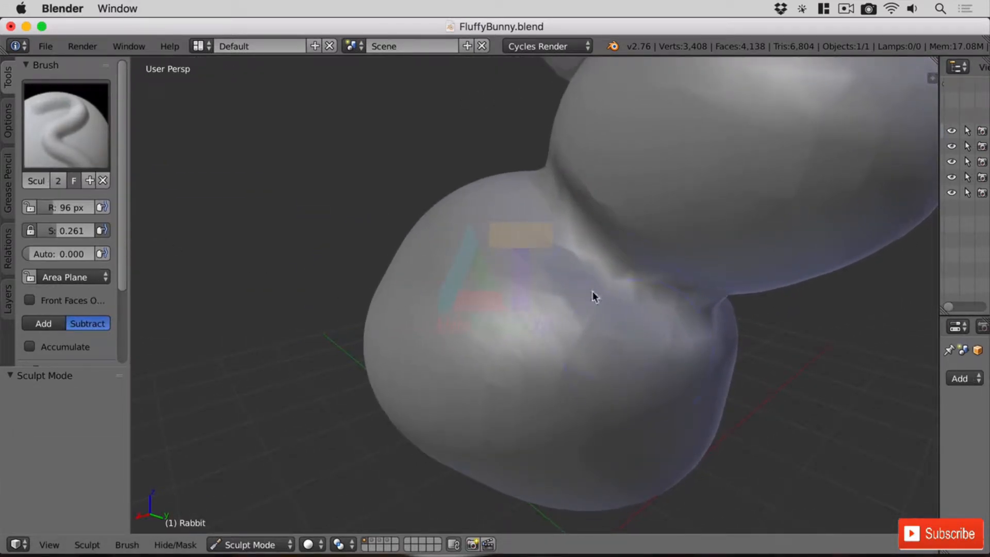
Carve the body surface just below the neck with the subtracting SculptDraw brush
mouse_move(593, 292)
left_mouse_down()
mouse_move(555, 299)
mouse_move(512, 200)
mouse_move(656, 341)
left_mouse_up()
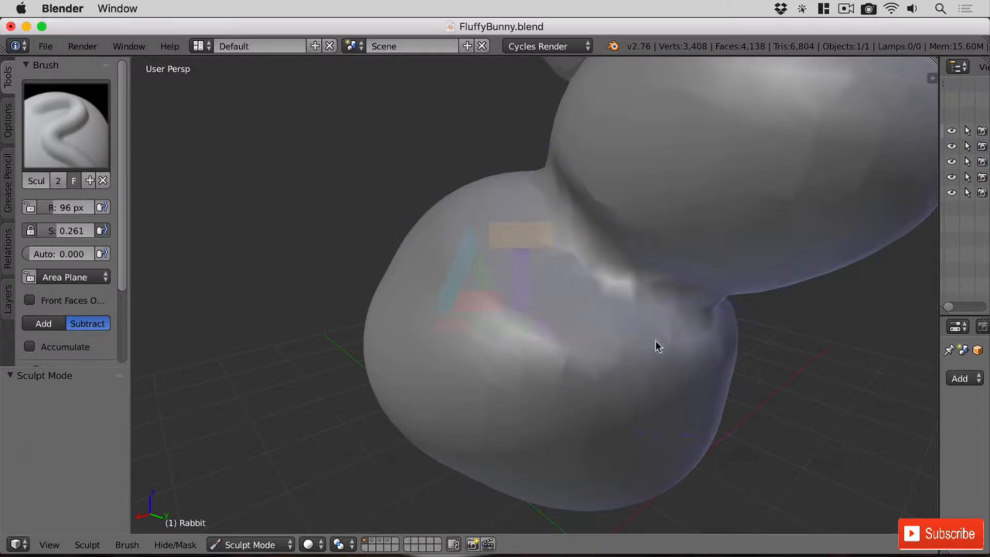
middle_click_drag(505, 304, 560, 326, "shift")
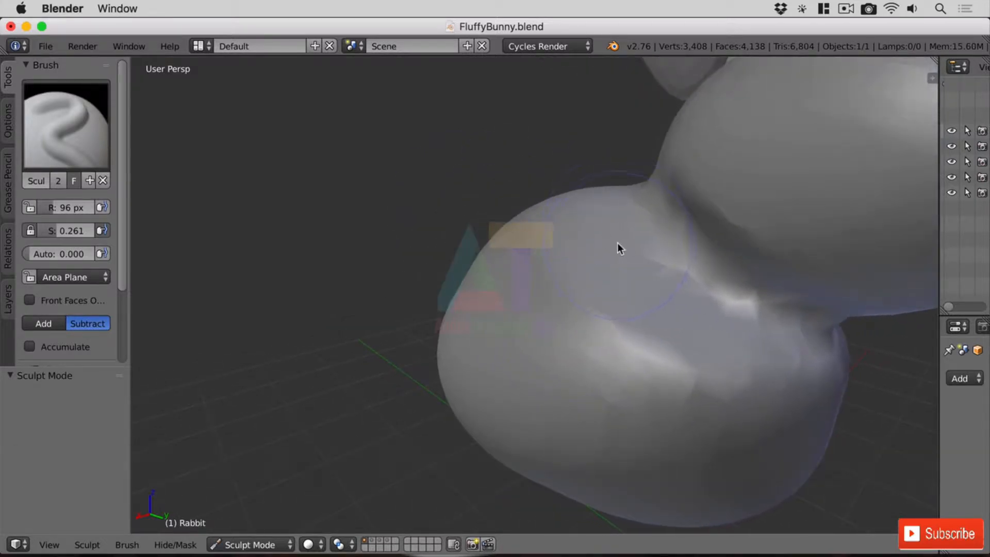
middle_click_drag(617, 243, 428, 145)
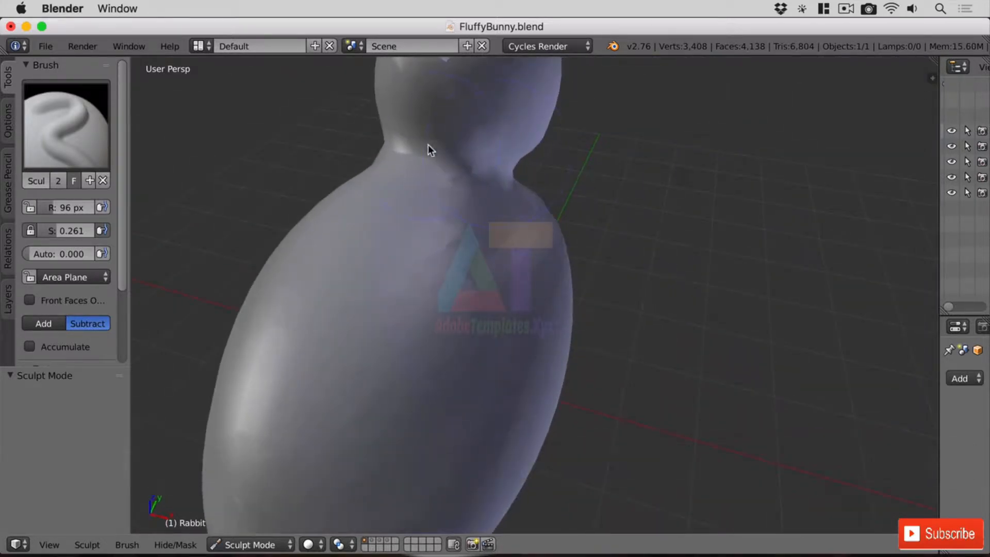
middle_click_drag(621, 218, 548, 178)
middle_click_drag(706, 297, 722, 321)
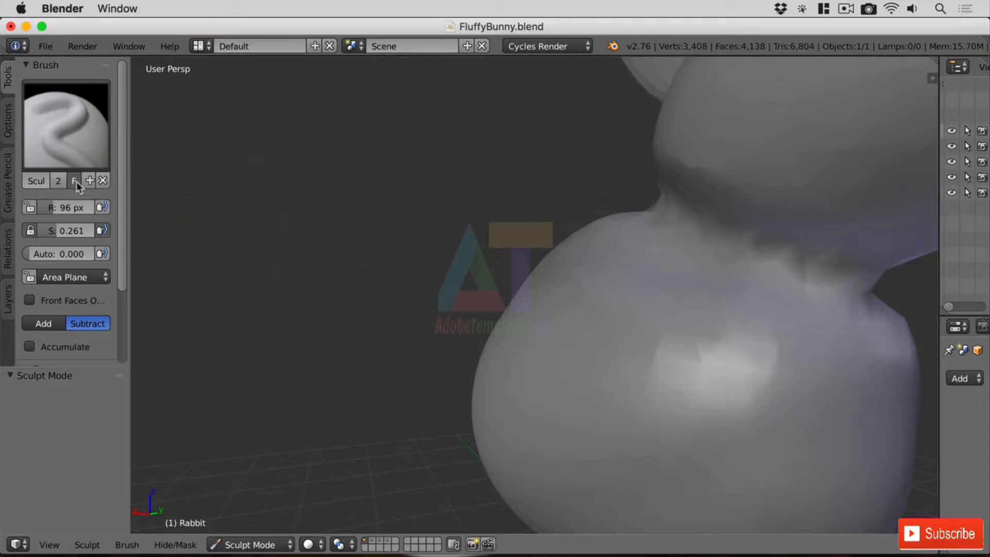
Set the SculptDraw brush to Add and build up the surface along the neck crease near the chest
left_click(50, 329)
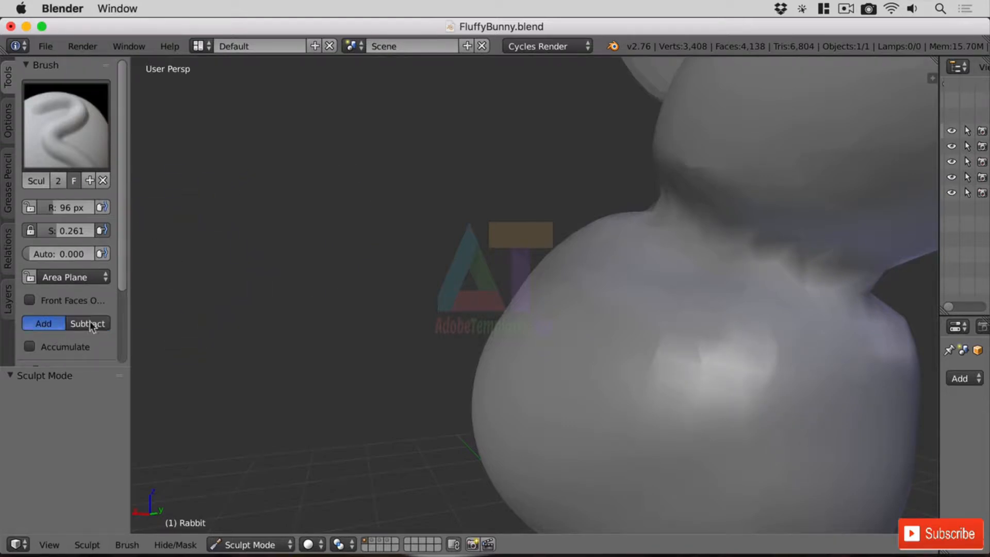
mouse_move(856, 288)
left_mouse_down()
mouse_move(905, 309)
mouse_move(874, 261)
mouse_move(875, 335)
left_mouse_up()
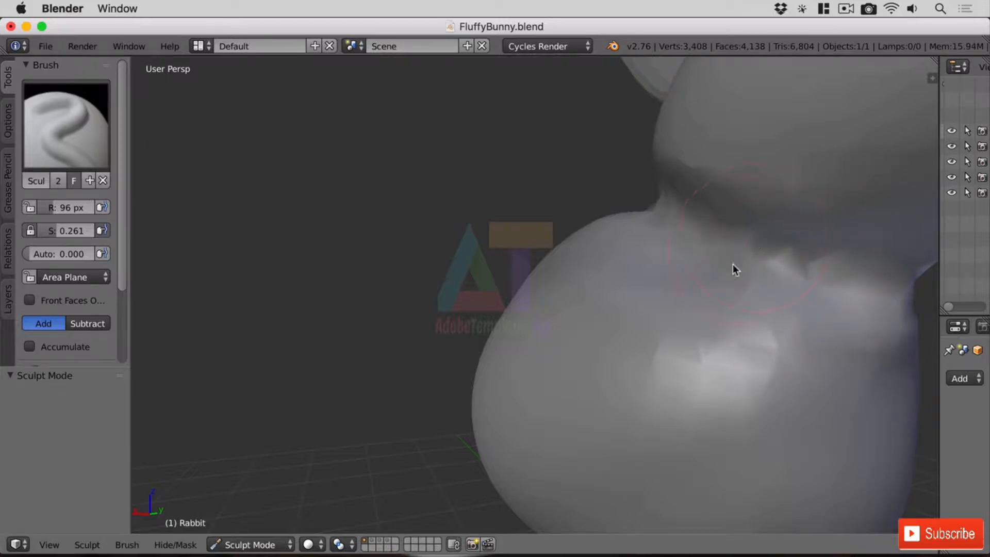
middle_click_drag(714, 351, 550, 319)
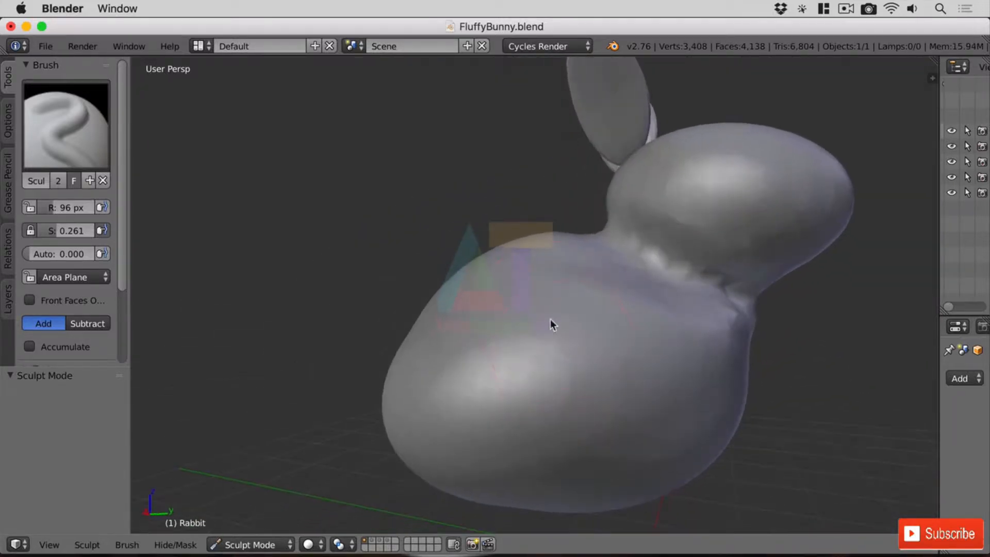
Show the rabbit's face close up in Back Ortho view and hide the Rabbit reference background image
middle_click_drag(732, 330, 573, 367)
middle_click_drag(628, 271, 584, 265)
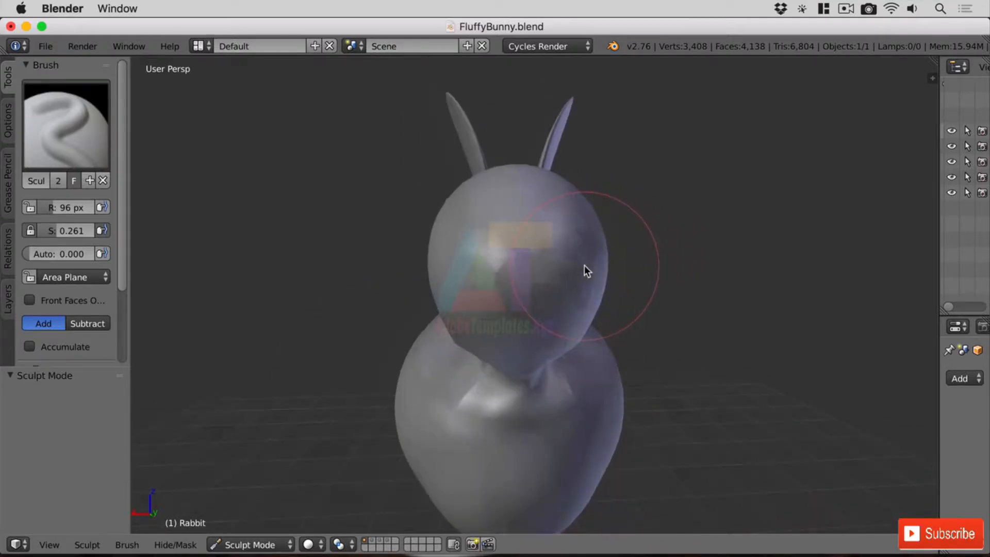
key("KP_1")
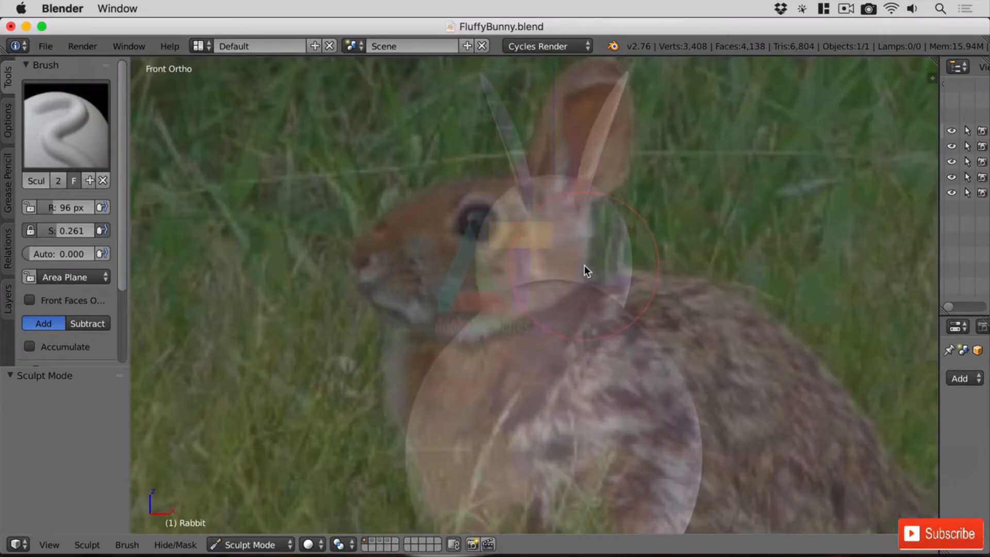
key("ctrl+KP_1")
scroll(535, 288, "up", 5)
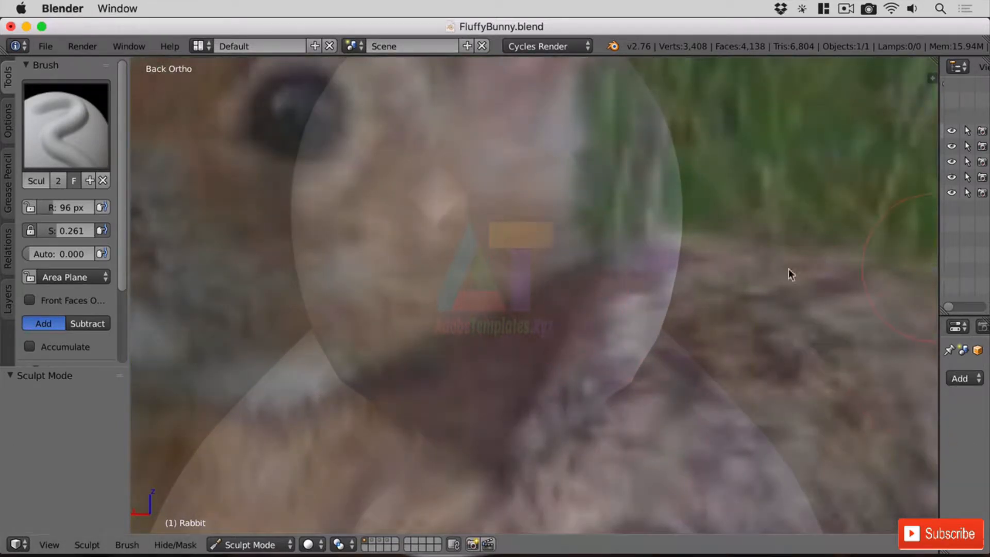
key("n")
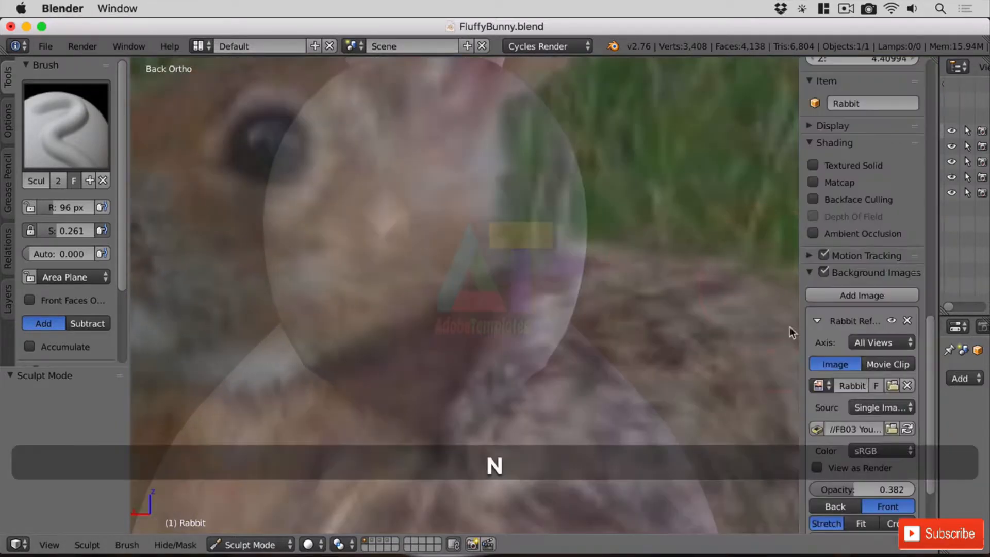
left_click(891, 321)
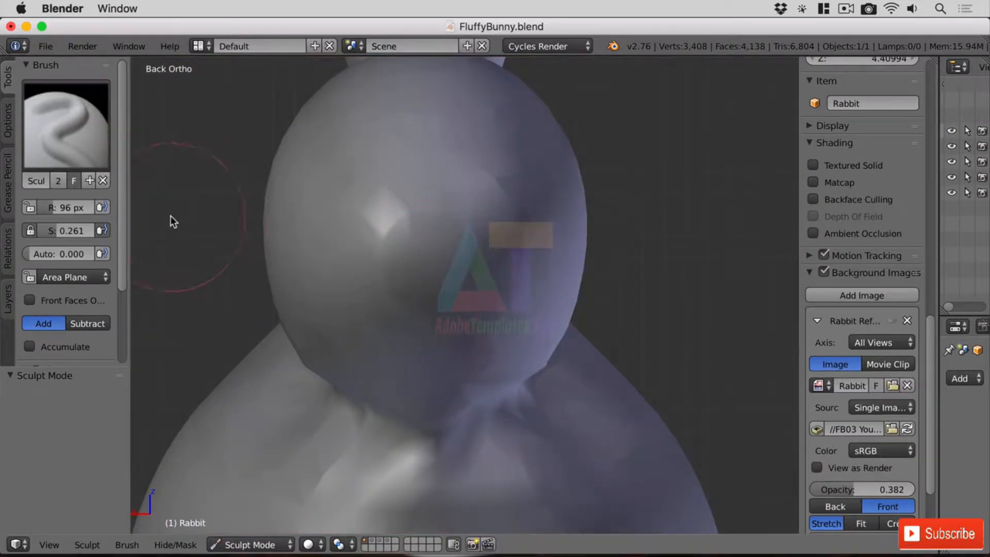
Set the SculptDraw brush to Subtract and enable dynamic topology (Dyntopo) for the Rabbit
left_click_drag(119, 169, 119, 233)
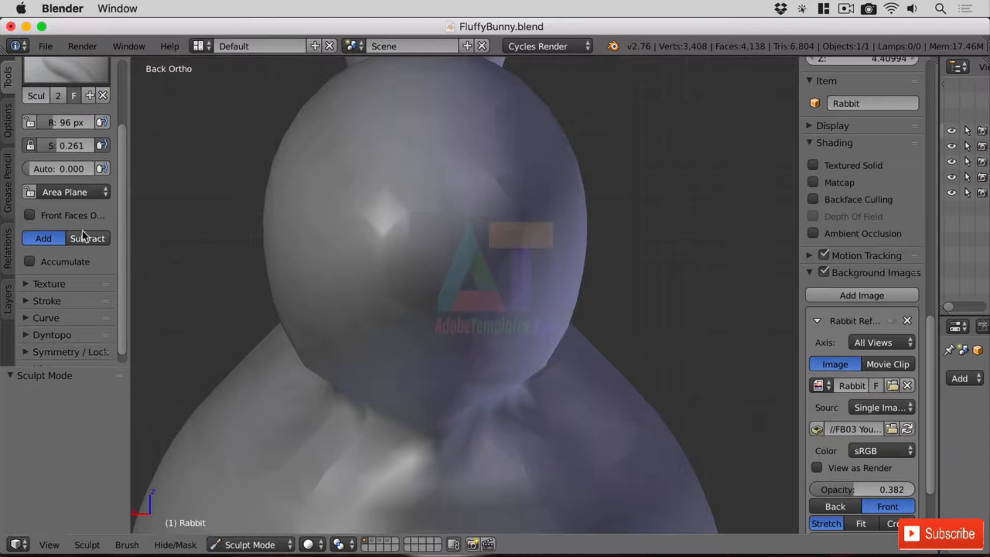
left_click(94, 238)
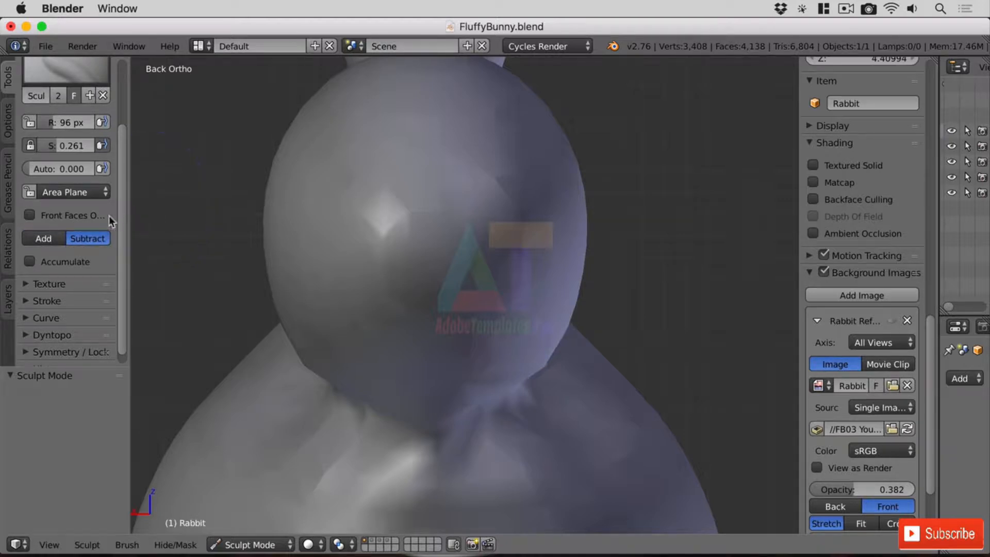
left_click(26, 334)
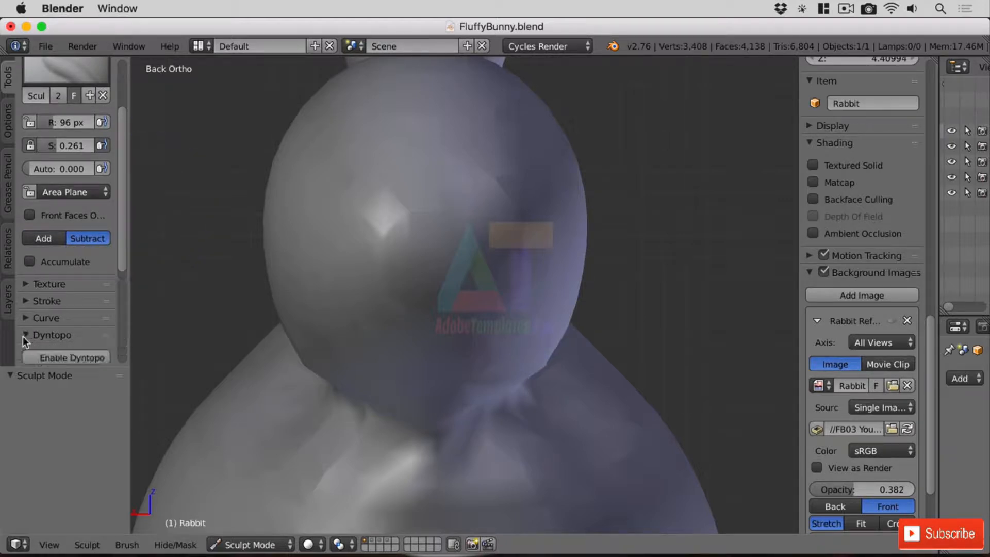
left_click(66, 357)
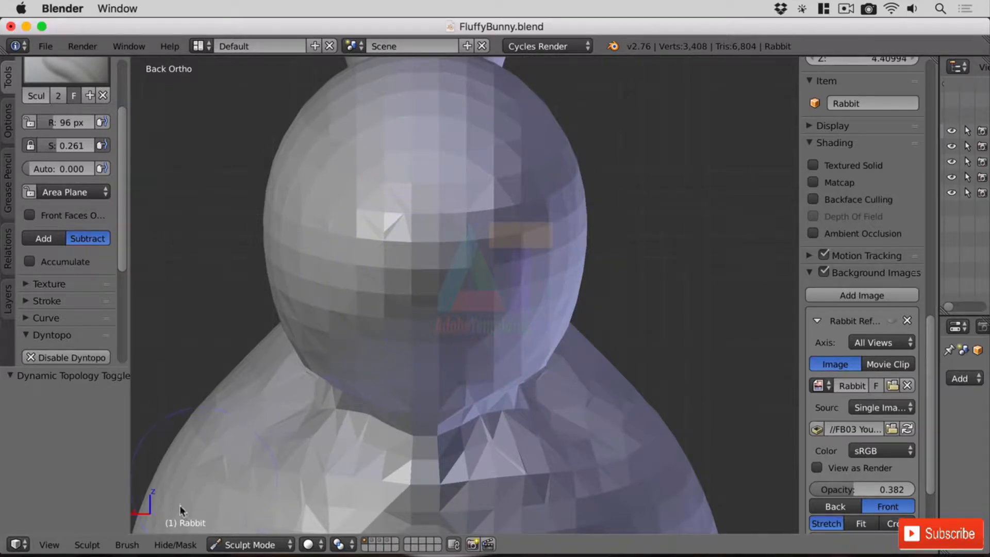
Return to Object Mode and apply smooth shading to the Rabbit
left_click(256, 544)
left_click(255, 526)
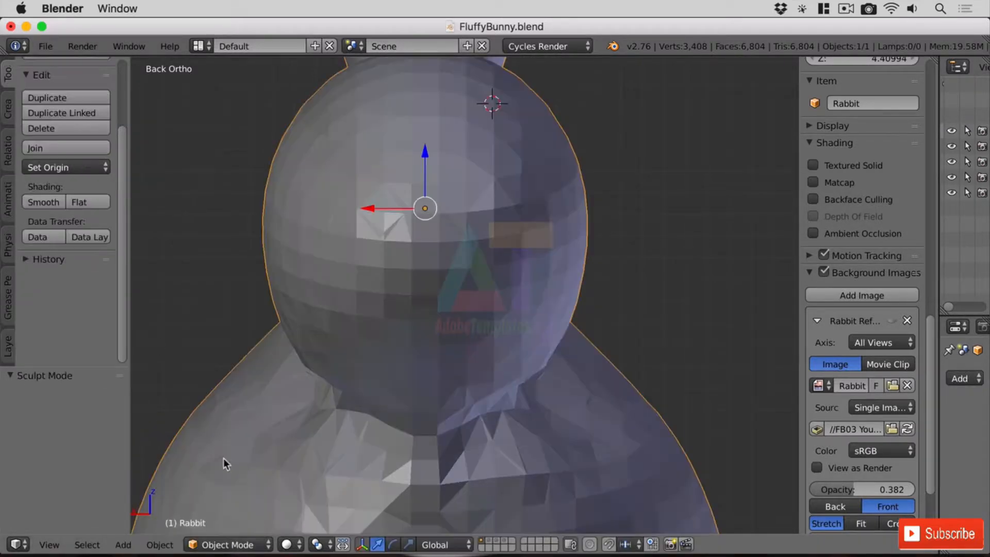
left_click(52, 202)
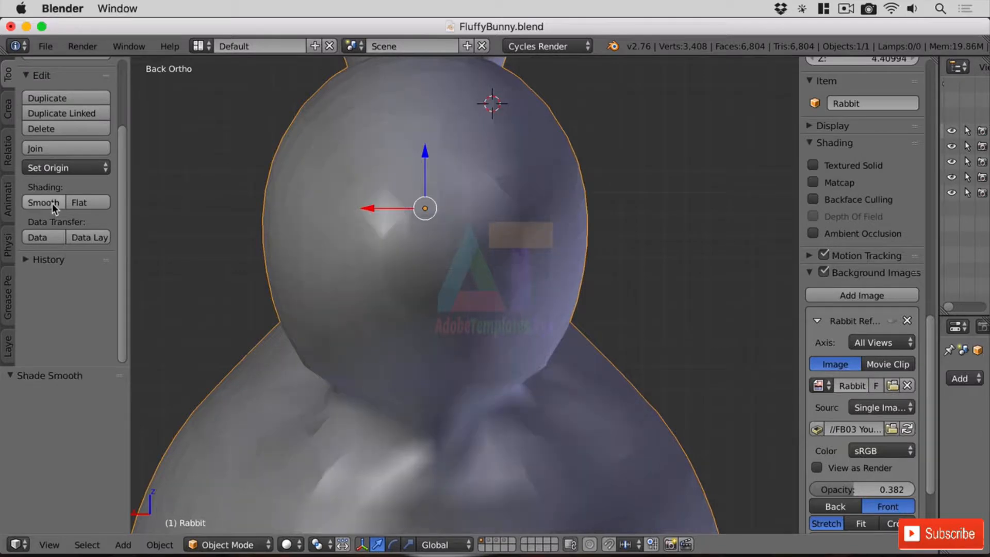
Put the Rabbit back in Sculpt Mode and set the brush radius to 16 px
left_click(246, 545)
left_click(248, 509)
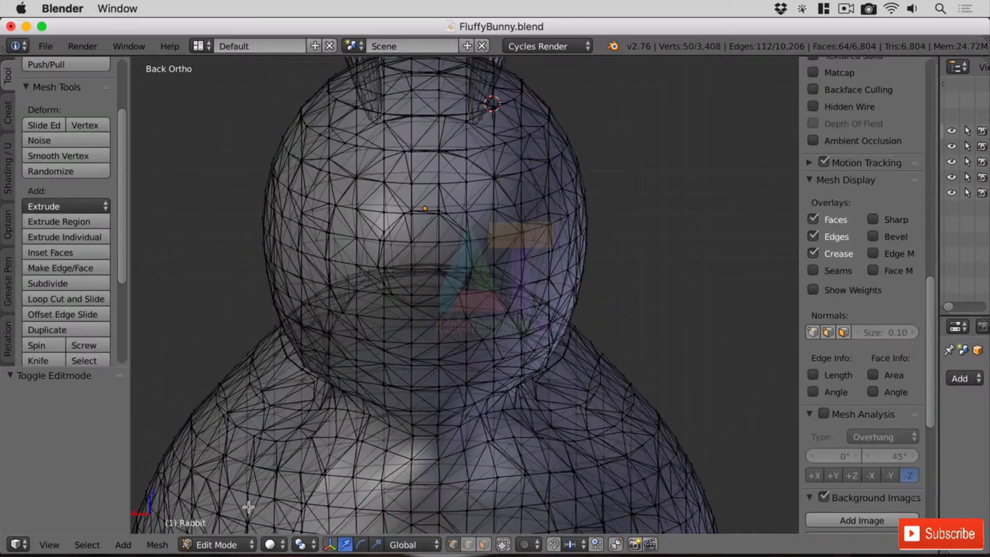
left_click(242, 544)
left_click(245, 492)
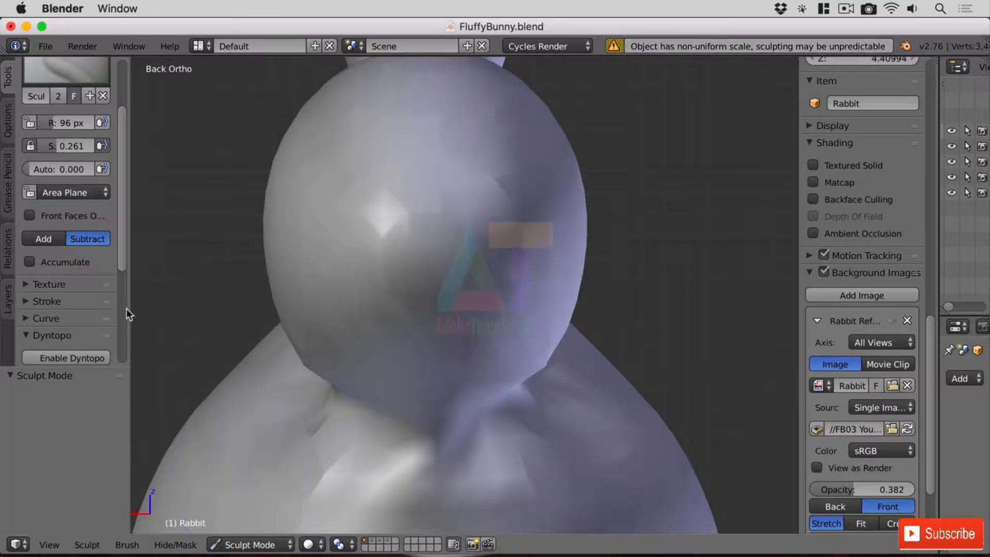
key("f")
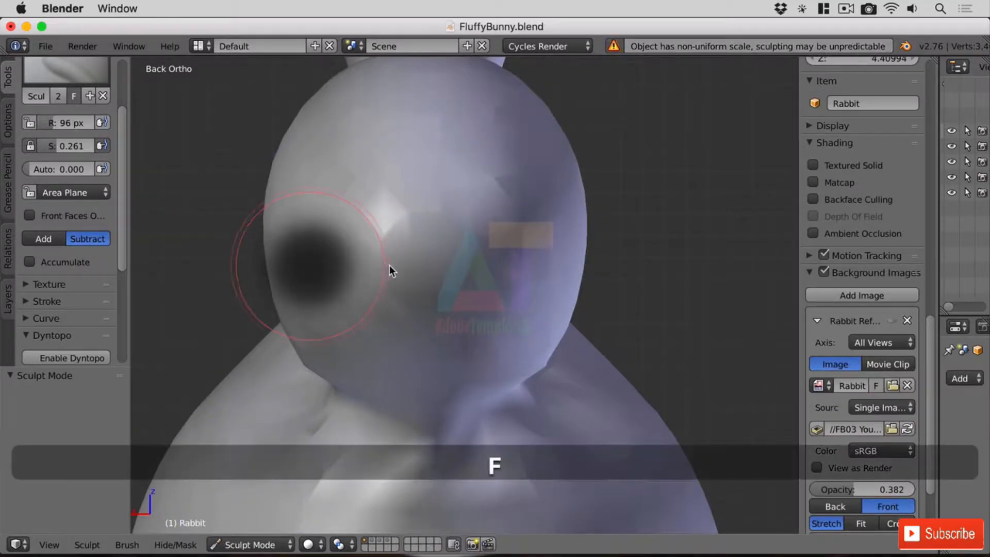
left_click(320, 258)
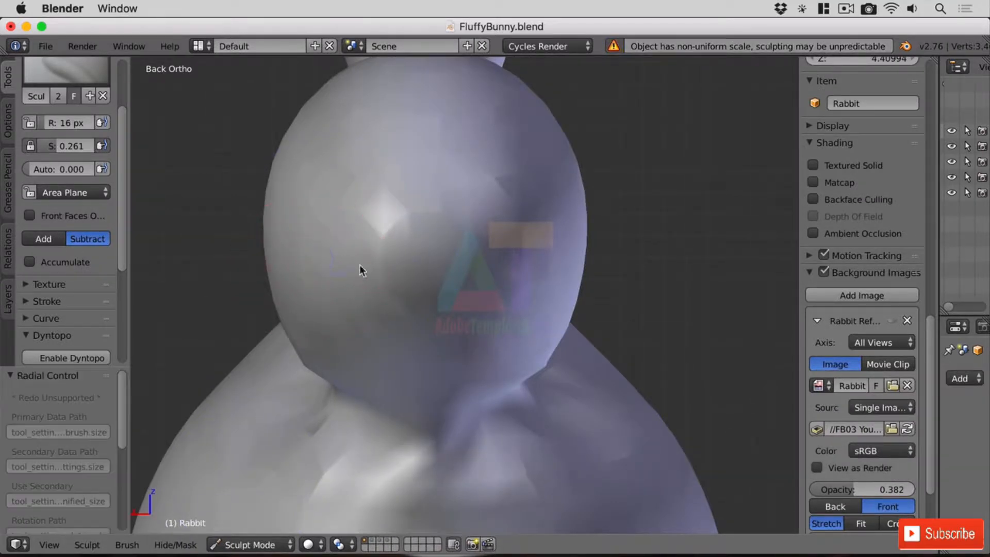
Enable Dyntopo and carve a vertical groove down the centre of the muzzle with a brush strength of 0.538
scroll(381, 265, "up", 2)
key("shift")
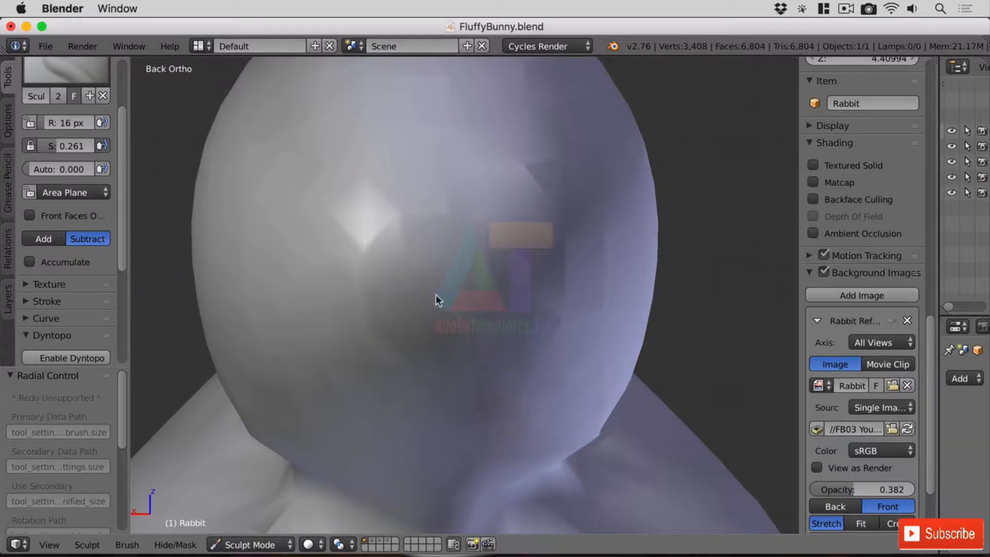
scroll(438, 298, "up", 5)
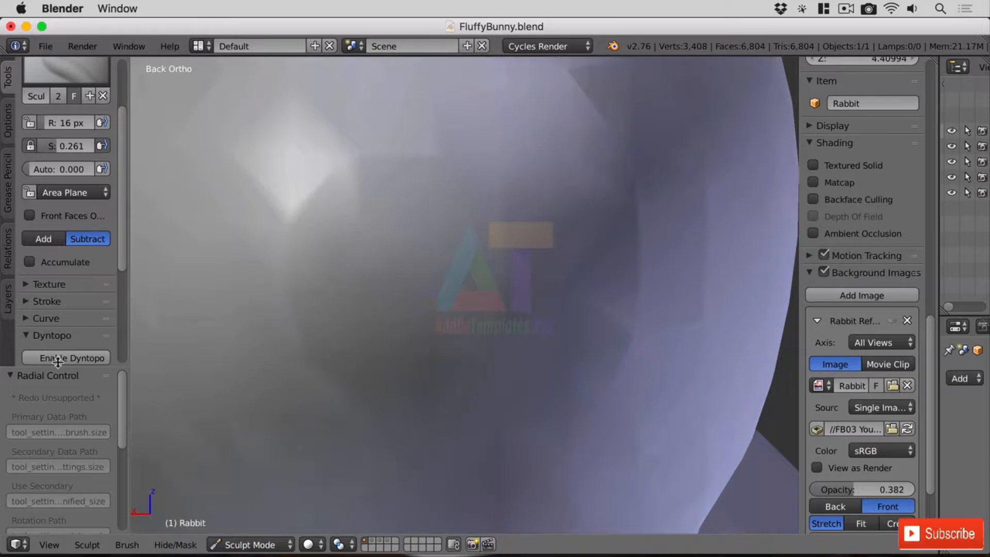
left_click(57, 359)
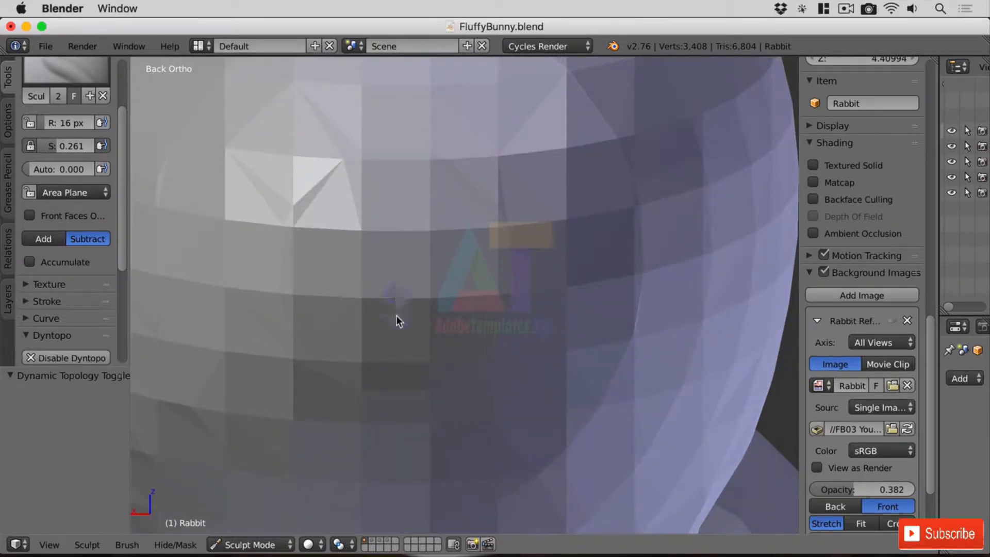
left_click_drag(385, 278, 392, 382)
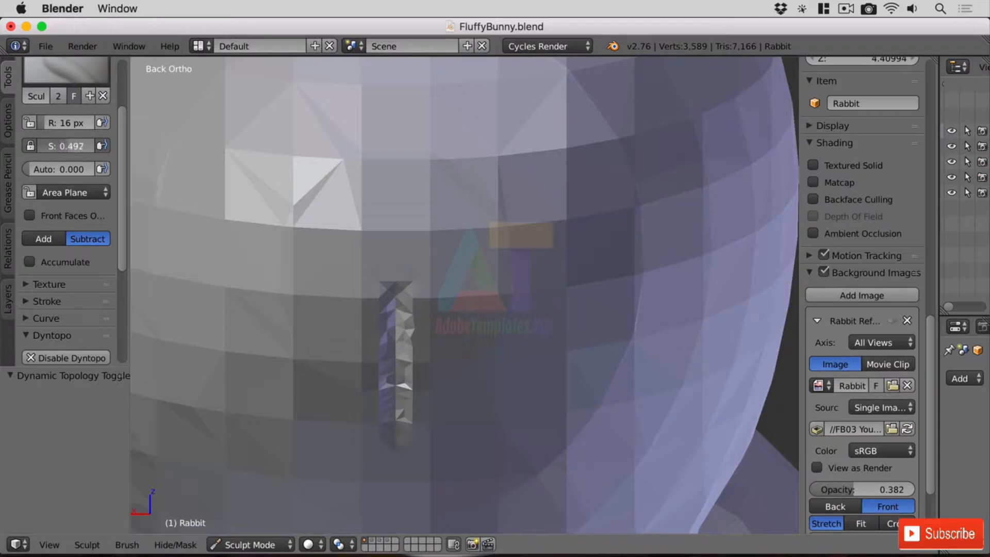
left_click_drag(67, 146, 70, 146)
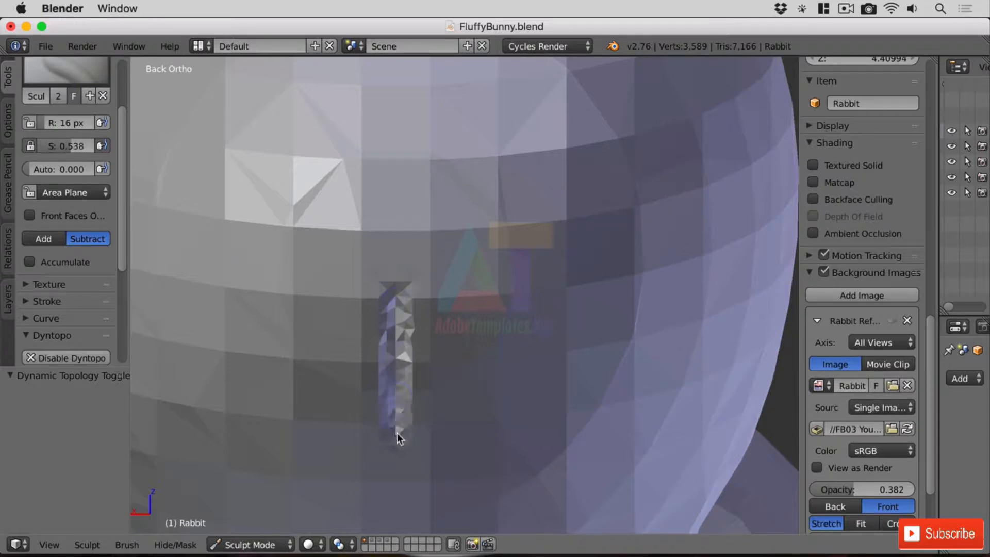
mouse_move(401, 301)
left_mouse_down()
mouse_move(456, 278)
mouse_move(608, 147)
mouse_move(572, 191)
mouse_move(422, 287)
mouse_move(503, 256)
mouse_move(598, 162)
mouse_move(570, 199)
mouse_move(465, 276)
mouse_move(397, 294)
mouse_move(585, 183)
mouse_move(403, 295)
left_mouse_up()
Carve the curved mouth line outward to both sides from the lower end of the muzzle groove
middle_click_drag(591, 390, 646, 175, "shift")
mouse_move(437, 220)
left_mouse_down()
mouse_move(271, 298)
mouse_move(434, 206)
left_mouse_up()
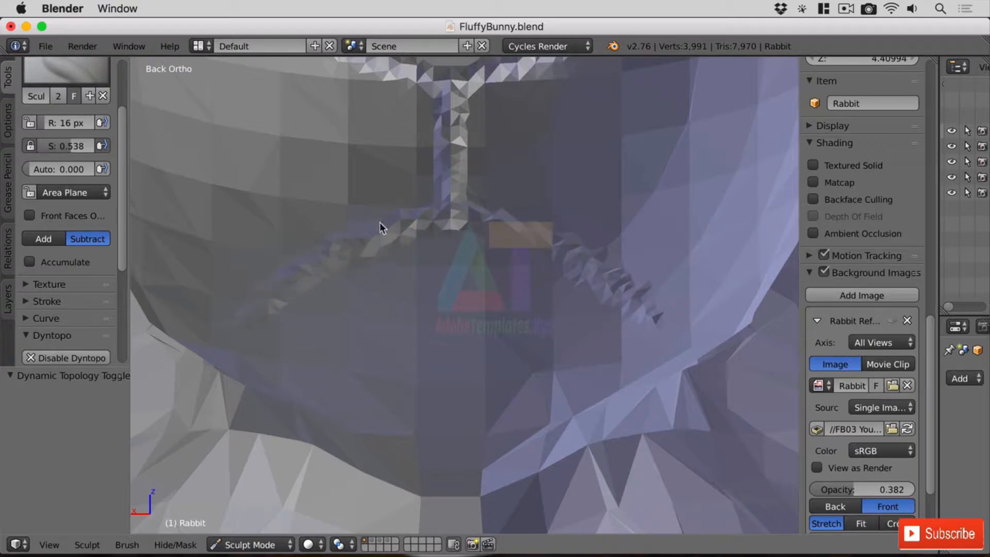
left_click_drag(381, 227, 424, 221)
left_click_drag(290, 278, 450, 208)
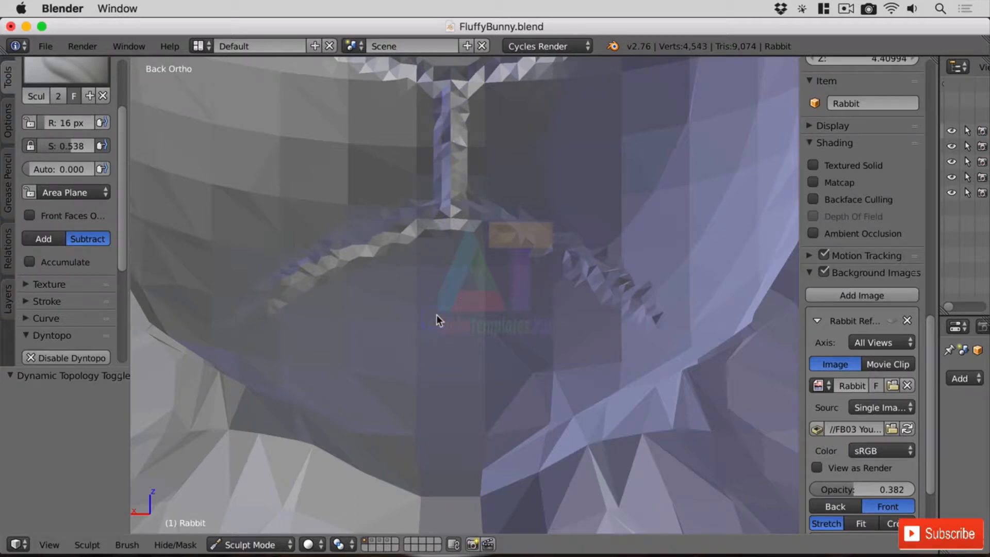
Set the brush radius to 70 px
scroll(437, 315, "down", 5)
middle_click_drag(438, 316, 474, 380)
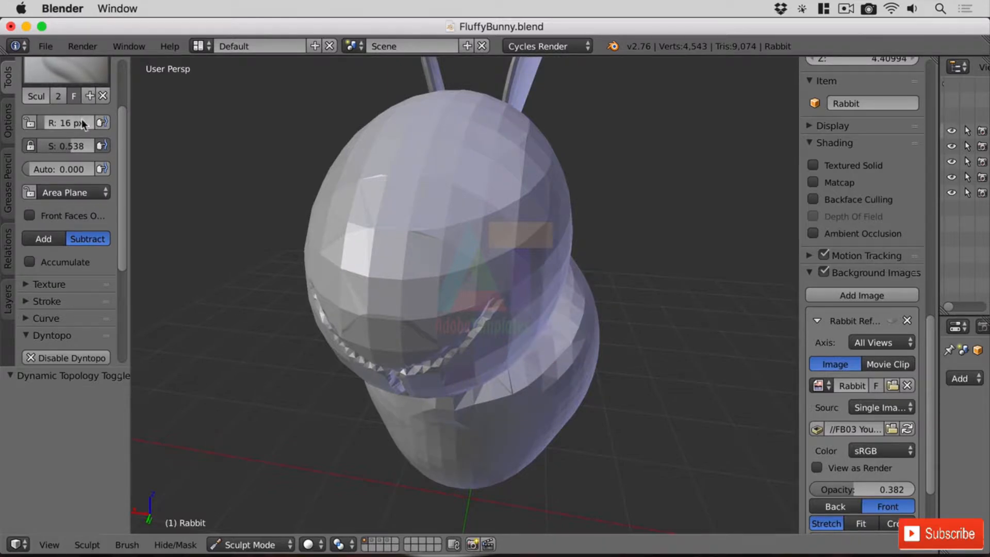
left_click_drag(81, 121, 91, 121)
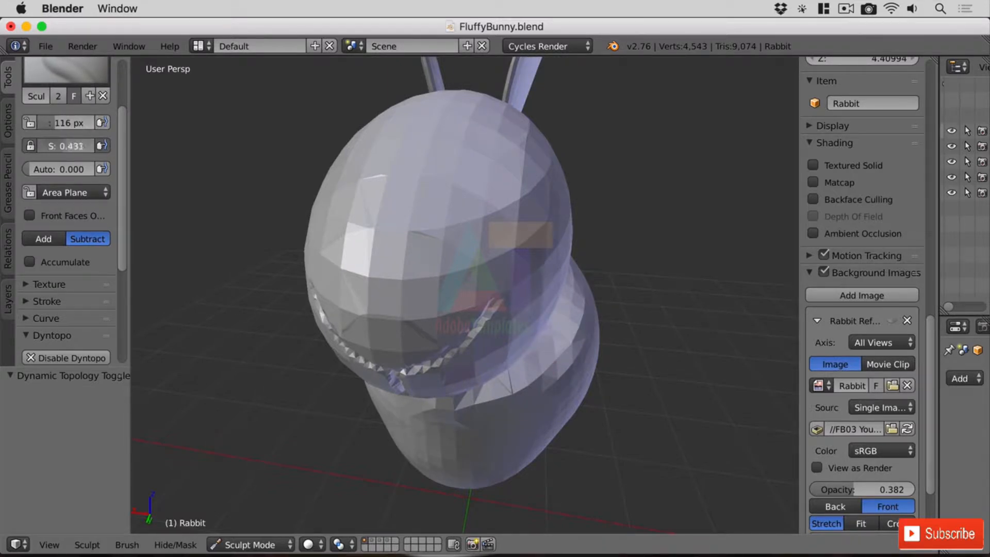
left_click(61, 122)
type("70")
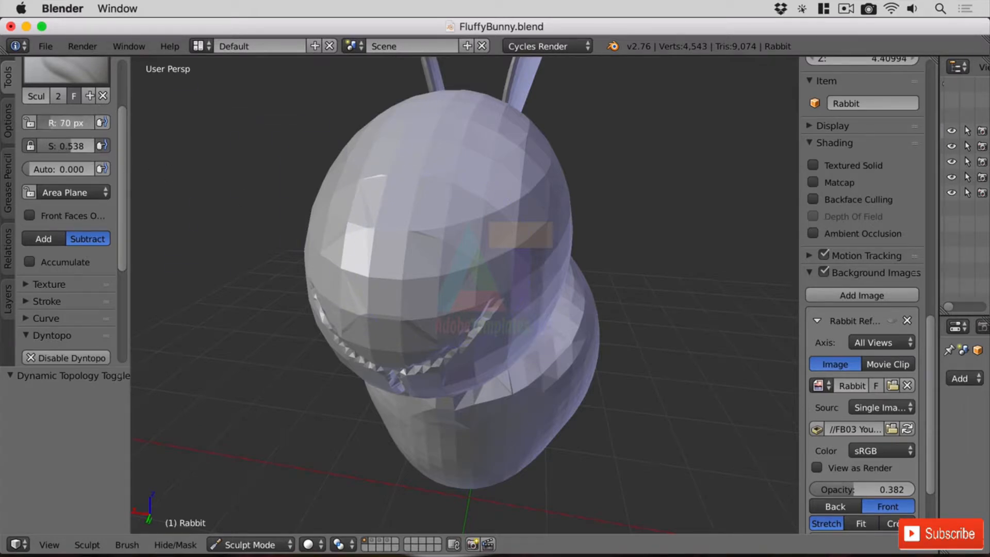
key("Return")
Set the brush radius to 43 px and strength to 0.354, and carve a hollow along the side of the muzzle
key("f")
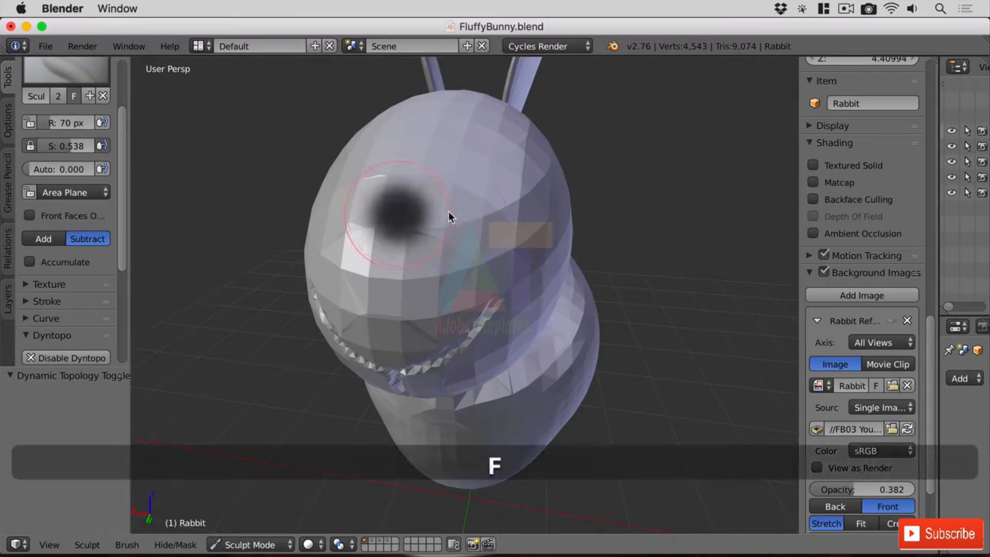
left_click(438, 210)
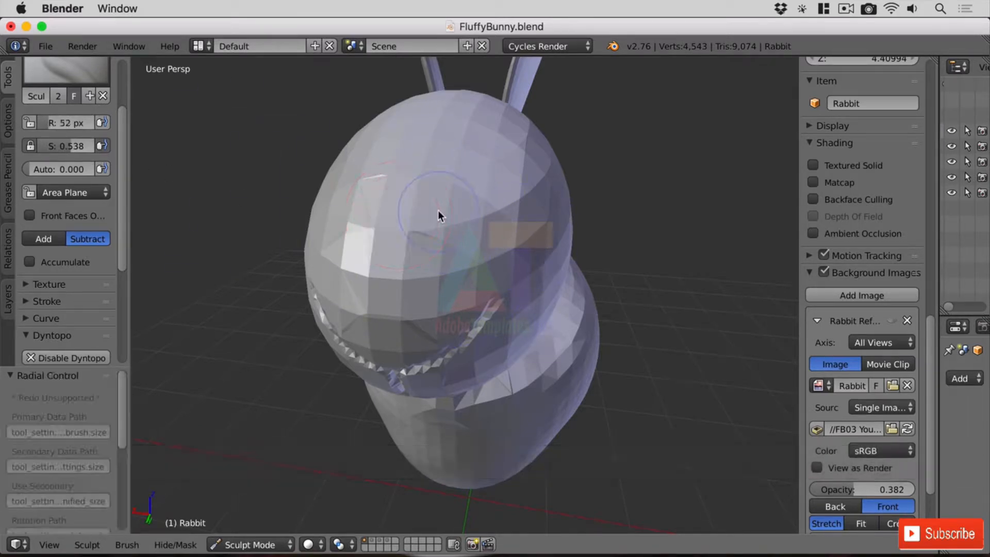
key("f")
left_click(498, 207)
middle_click_drag(539, 200, 522, 218)
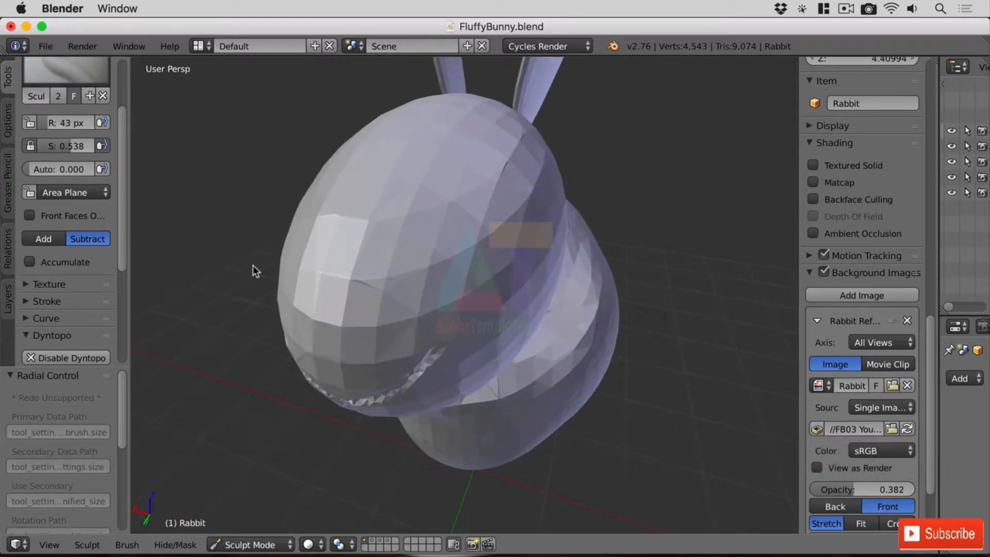
left_click_drag(65, 146, 60, 146)
left_click_drag(454, 220, 411, 315)
Set the brush radius to 150 px and strength to 0.246, and smooth and widen the hollow along the side of the head
middle_click_drag(481, 306, 461, 268)
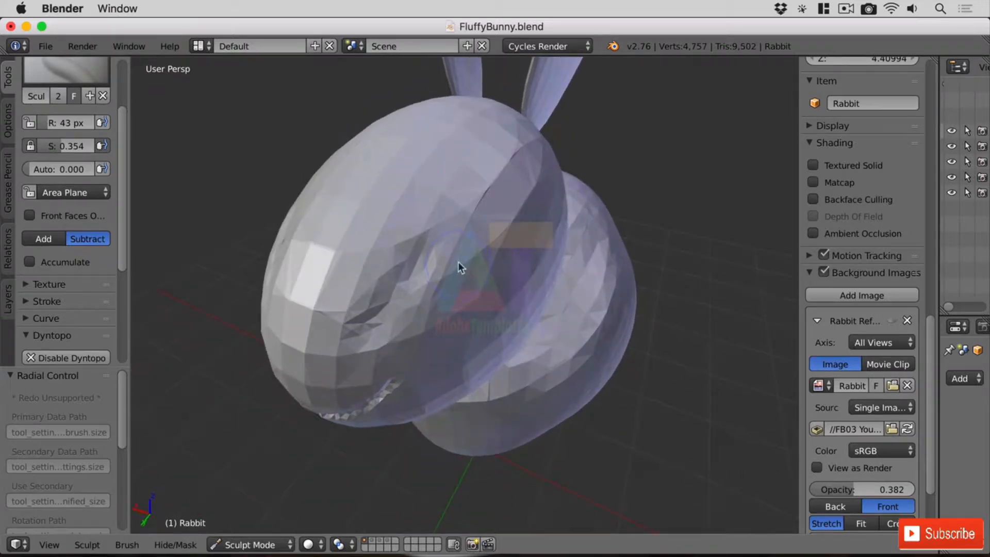
mouse_move(58, 121)
left_mouse_down()
mouse_move(70, 122)
mouse_move(55, 146)
left_mouse_up()
mouse_move(452, 256)
left_mouse_down("shift")
mouse_move(389, 286)
mouse_move(495, 264)
mouse_move(478, 224)
mouse_move(414, 299)
mouse_move(354, 309)
mouse_move(471, 265)
mouse_move(375, 304)
mouse_move(381, 294)
left_mouse_up("shift")
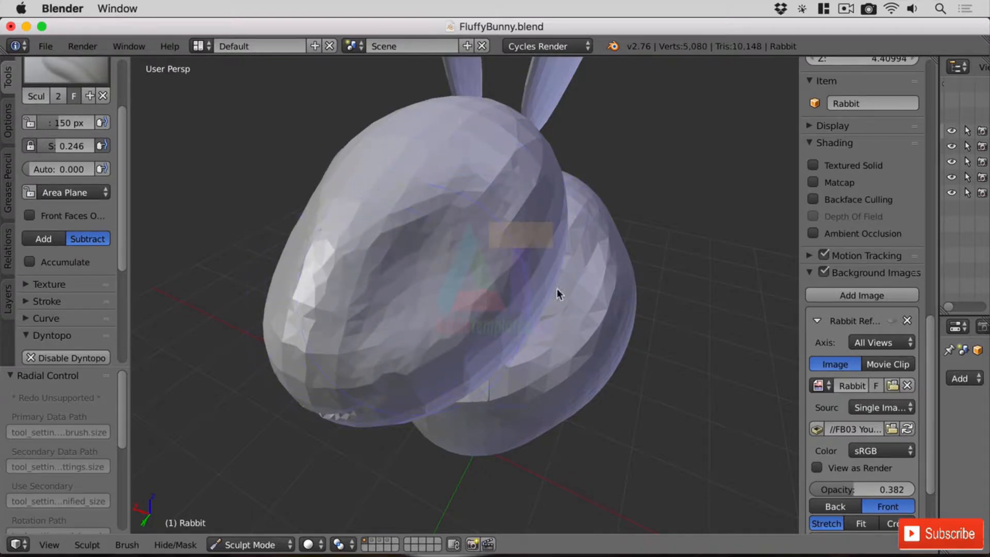
mouse_move(557, 289)
middle_mouse_down()
mouse_move(595, 257)
mouse_move(620, 250)
mouse_move(632, 261)
mouse_move(546, 268)
middle_mouse_up()
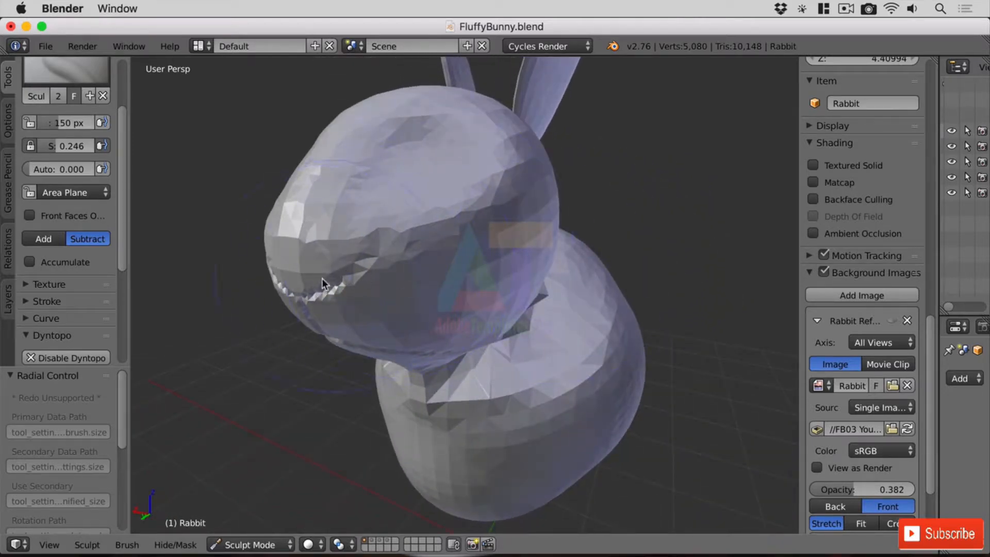
mouse_move(322, 278)
middle_mouse_down()
mouse_move(435, 214)
mouse_move(416, 238)
mouse_move(435, 257)
middle_mouse_up()
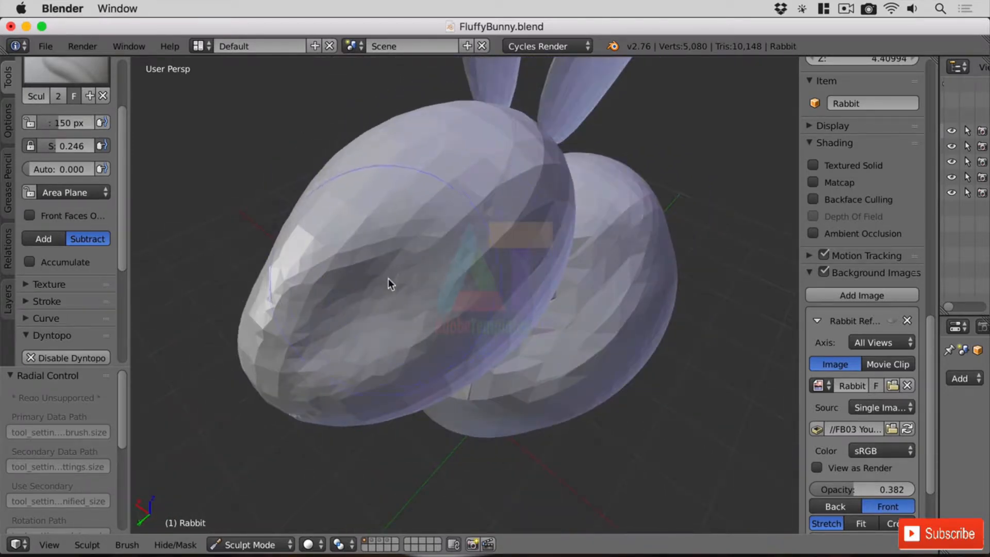
mouse_move(474, 215)
left_mouse_down()
mouse_move(367, 286)
mouse_move(325, 332)
left_mouse_up()
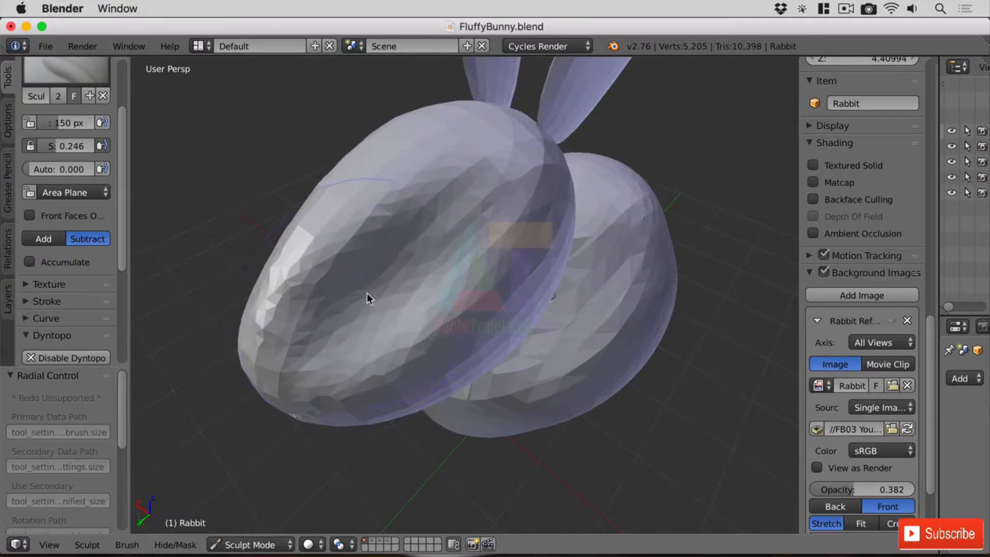
Carve the rear of the cheek and smooth the side of the head from cheek to muzzle
middle_click_drag(336, 325, 529, 210)
mouse_move(516, 180)
left_mouse_down()
mouse_move(515, 156)
mouse_move(428, 122)
mouse_move(542, 210)
mouse_move(610, 191)
left_mouse_up()
mouse_move(478, 137)
middle_mouse_down()
mouse_move(628, 274)
mouse_move(559, 276)
mouse_move(439, 237)
middle_mouse_up()
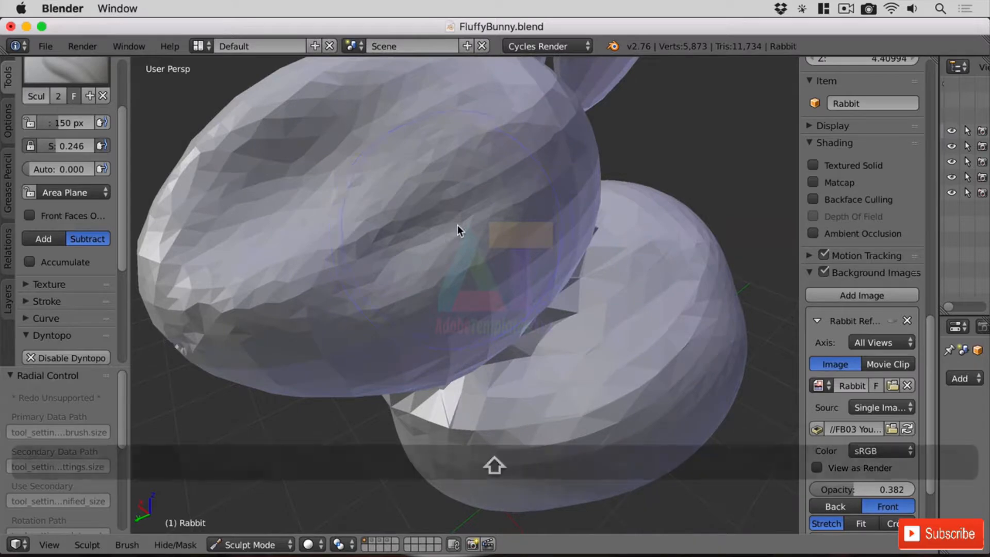
mouse_move(457, 225)
left_mouse_down("shift")
mouse_move(338, 277)
mouse_move(500, 221)
mouse_move(397, 320)
mouse_move(541, 201)
mouse_move(475, 127)
mouse_move(359, 112)
mouse_move(241, 155)
mouse_move(225, 196)
left_mouse_up("shift")
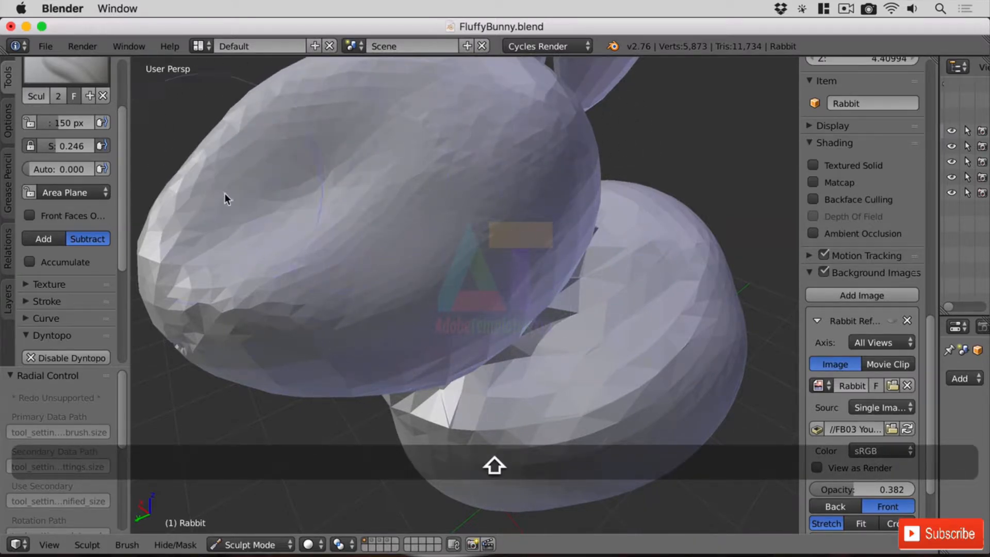
Sculpt and smooth the opposite side of the rabbit's head
mouse_move(226, 197)
middle_mouse_down()
mouse_move(495, 261)
mouse_move(480, 249)
mouse_move(583, 257)
middle_mouse_up()
scroll(344, 243, "down", 5)
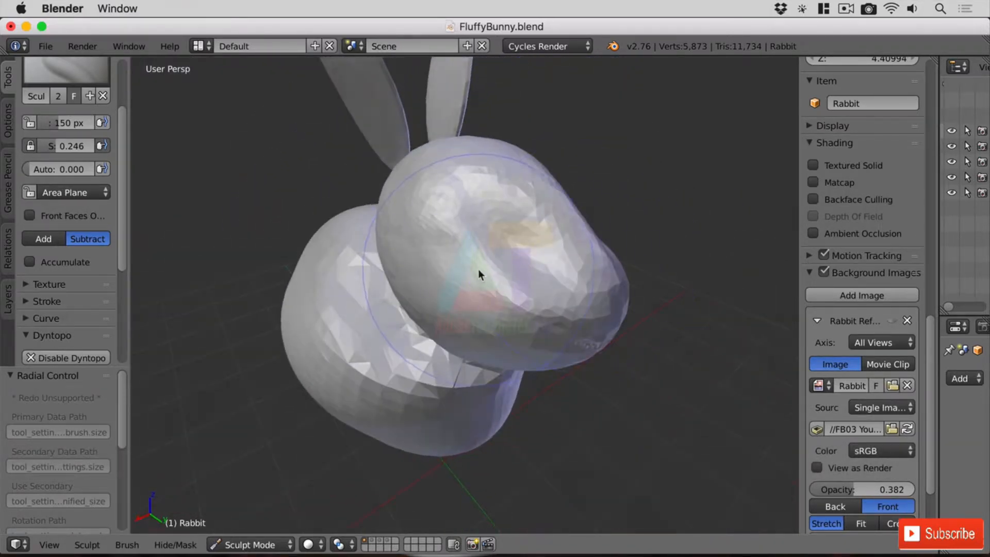
mouse_move(478, 268)
left_mouse_down()
mouse_move(499, 268)
mouse_move(455, 220)
left_mouse_up()
mouse_move(490, 269)
left_mouse_down("shift")
mouse_move(471, 214)
mouse_move(481, 305)
mouse_move(658, 272)
left_mouse_up("shift")
Smooth the neck crease where the rabbit's head meets the body
middle_click_drag(658, 272, 547, 281)
scroll(536, 278, "up", 2)
scroll(539, 280, "up", 1)
key("shift")
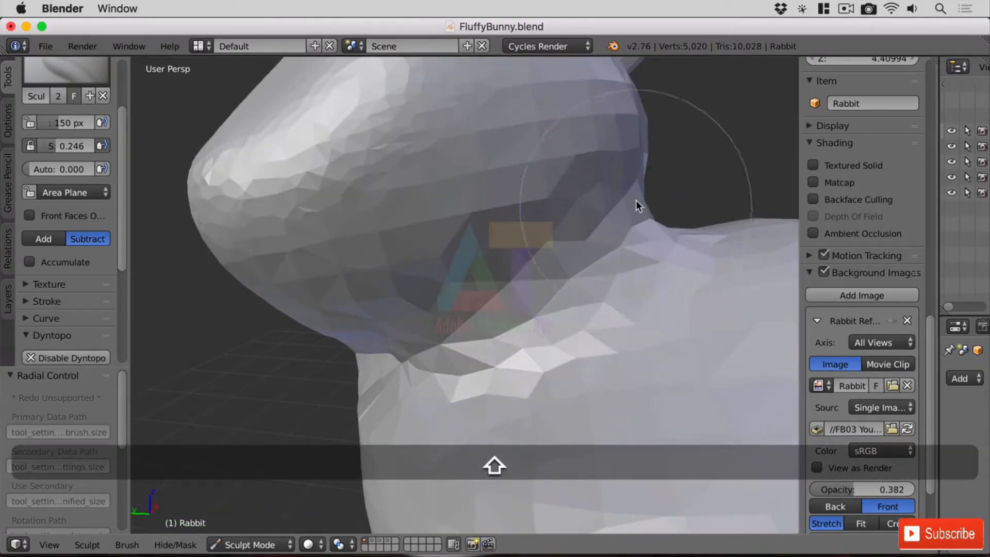
scroll(584, 294, "up", 1)
scroll(582, 295, "down", 5)
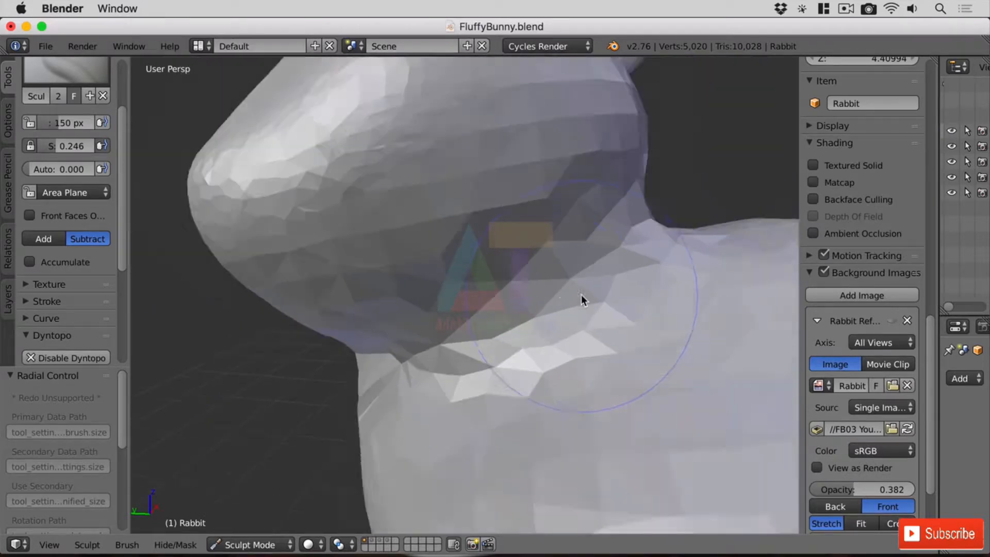
middle_click_drag(580, 295, 501, 219)
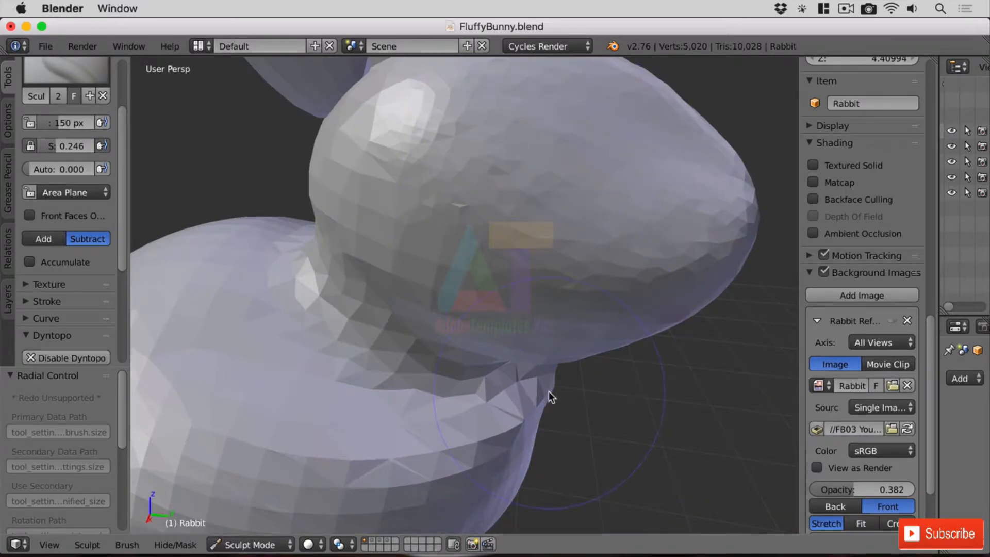
Show the Rabbit reference background image in Left Ortho view, framed closely on the head and eye
key("ctrl+KP_3")
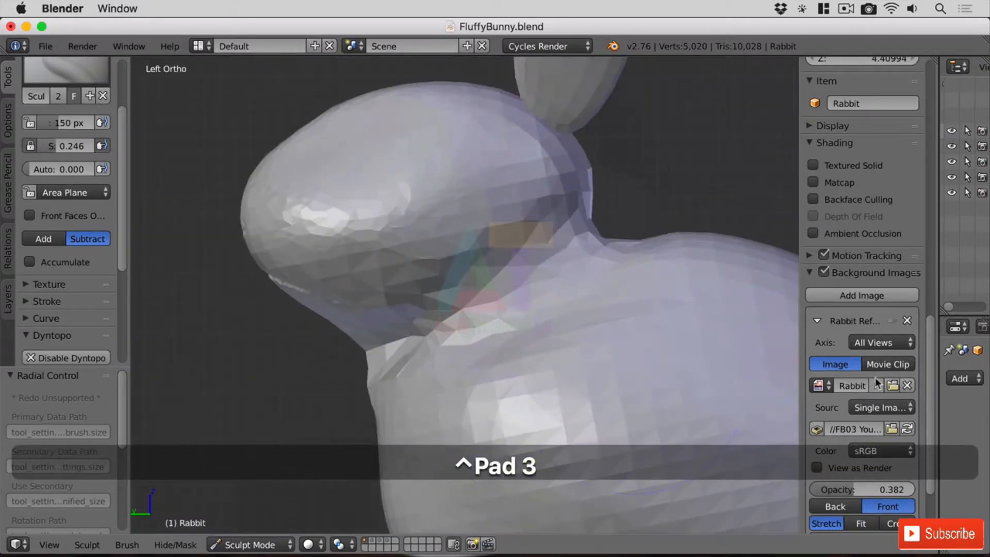
left_click(891, 321)
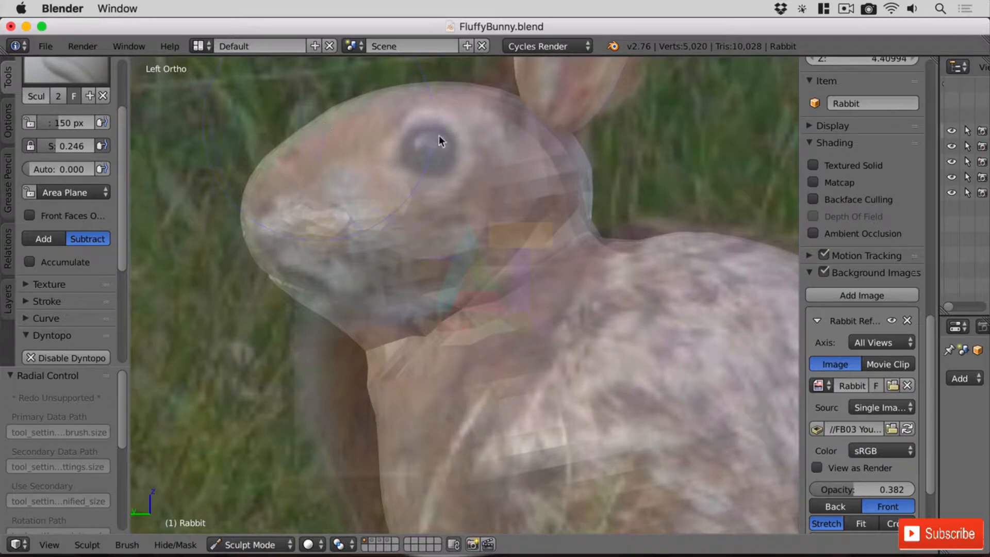
scroll(431, 150, "up", 3)
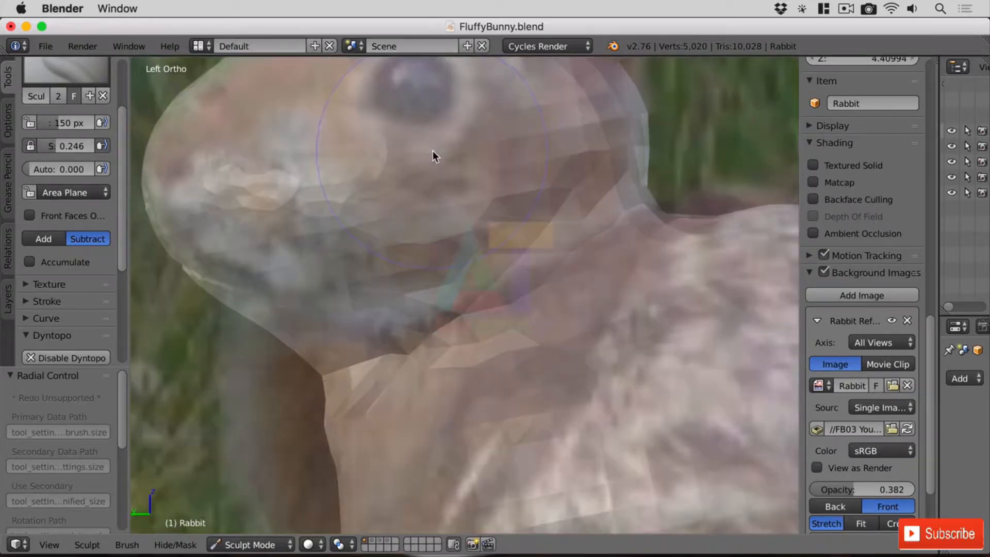
scroll(491, 216, "up", 5, "shift")
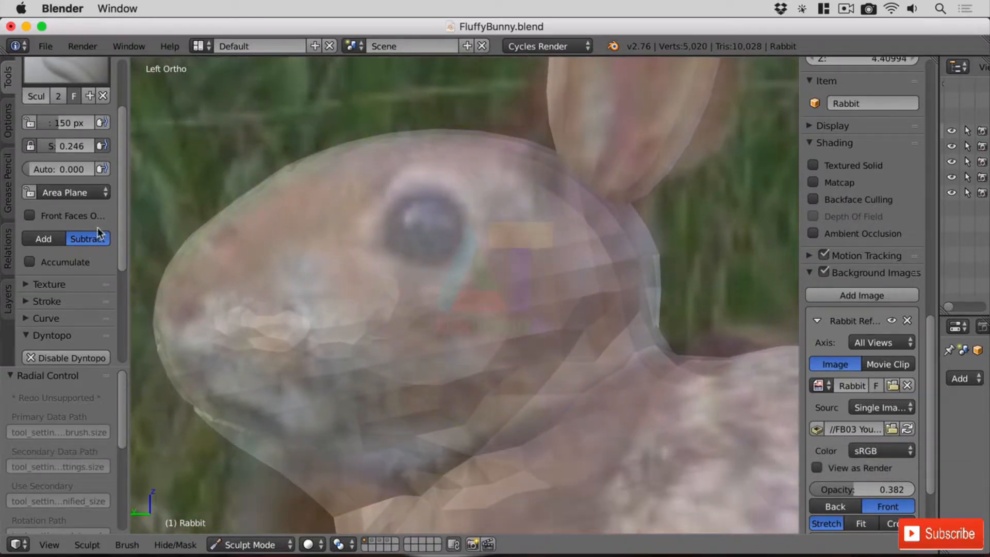
Set the brush strength to 1.000 and the radius to 40 px to match the eye in the reference image
left_click_drag(57, 147, 103, 147)
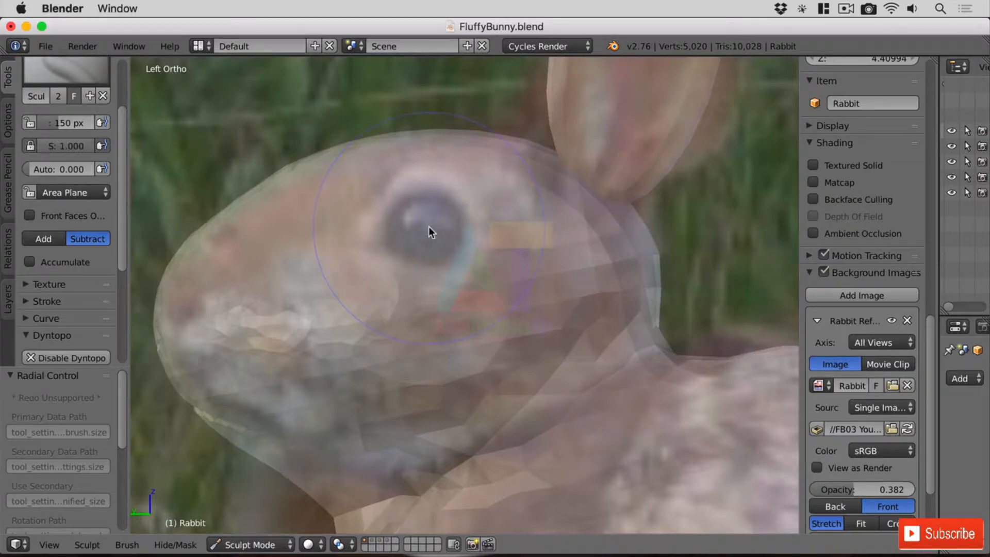
key("f")
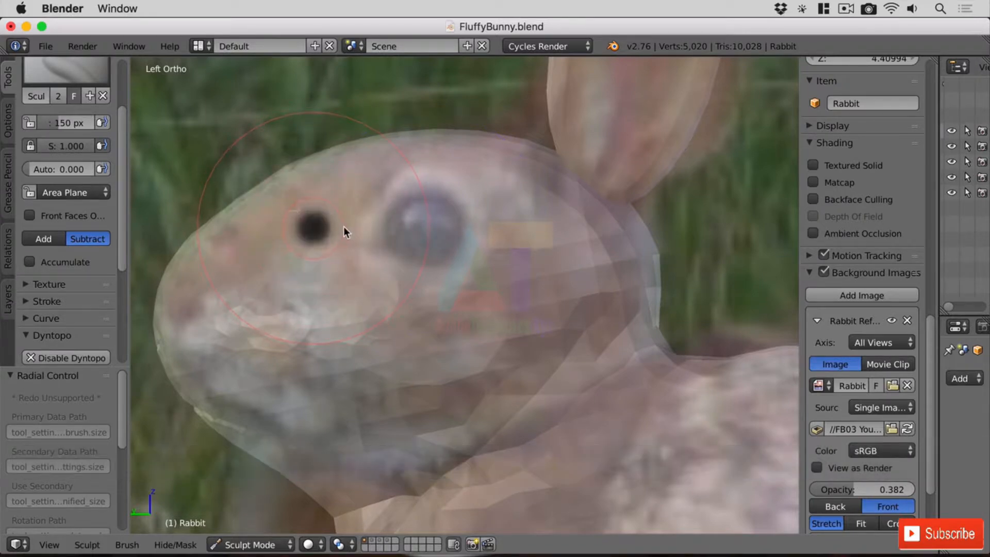
left_click(344, 227)
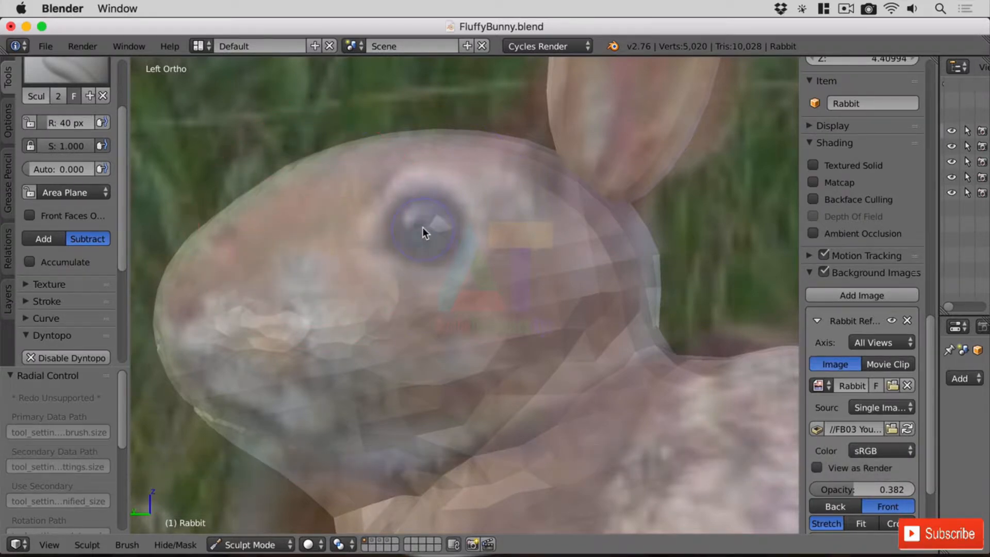
Try to carve the rabbit's eye socket and smooth its rim with the 40 px brush
mouse_move(422, 227)
left_mouse_down()
mouse_move(415, 219)
mouse_move(435, 212)
mouse_move(441, 237)
left_mouse_up()
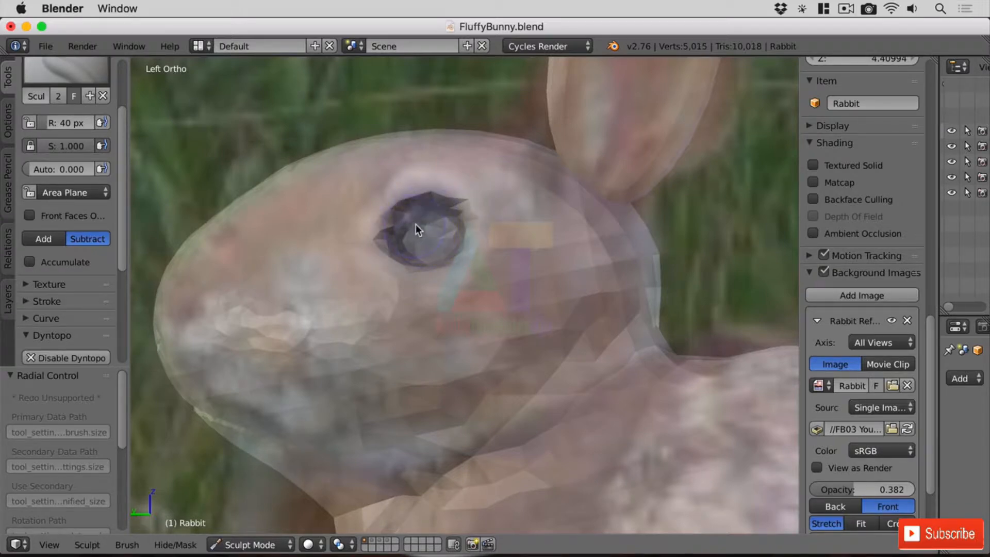
middle_click_drag(436, 238, 463, 258)
scroll(590, 316, "down", 1)
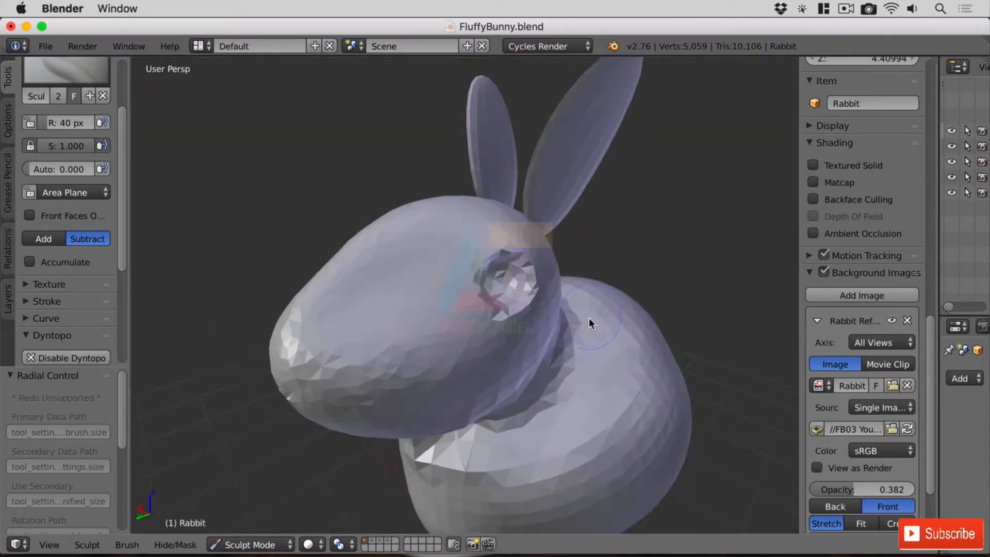
scroll(589, 318, "up", 2)
middle_click_drag(611, 345, 519, 300, "shift")
scroll(410, 229, "up", 3)
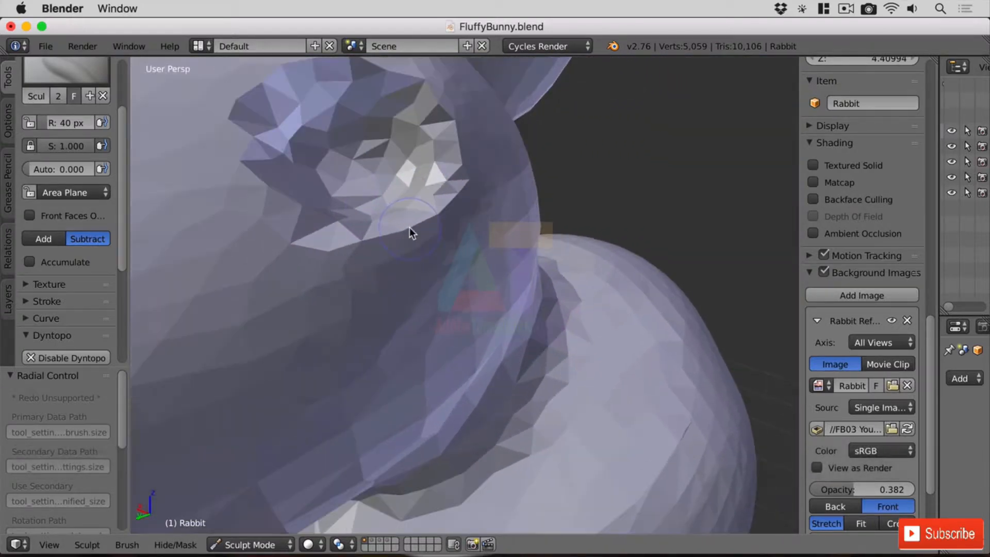
scroll(409, 201, "down", 2)
mouse_move(329, 243)
left_mouse_down("shift")
mouse_move(379, 256)
mouse_move(446, 232)
mouse_move(460, 171)
mouse_move(430, 132)
mouse_move(359, 125)
mouse_move(314, 174)
mouse_move(330, 233)
mouse_move(402, 239)
left_mouse_up("shift")
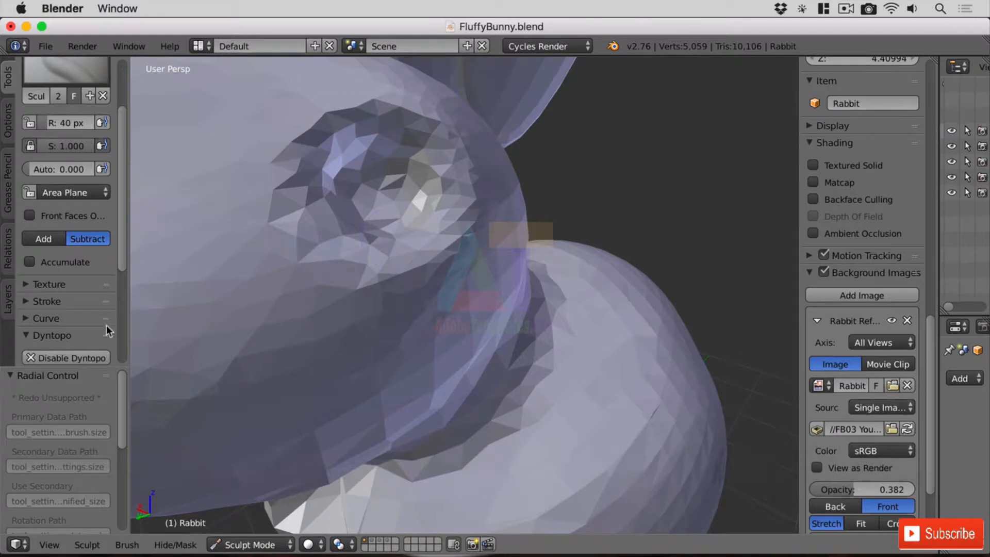
Undo the carving and smoothing strokes on the rabbit's eye socket
left_click_drag(129, 260, 131, 261)
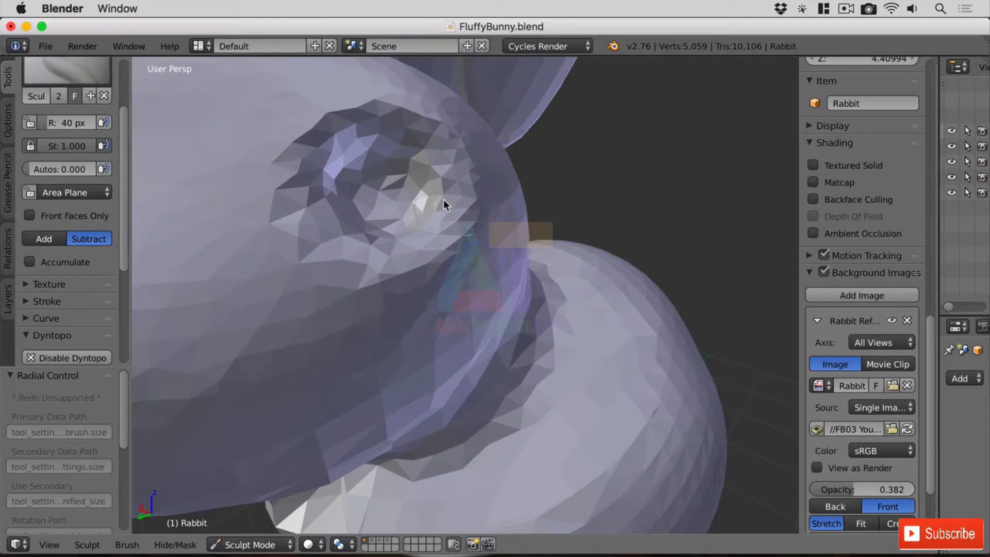
key("super+z")
key("super+z")
key("super+z")
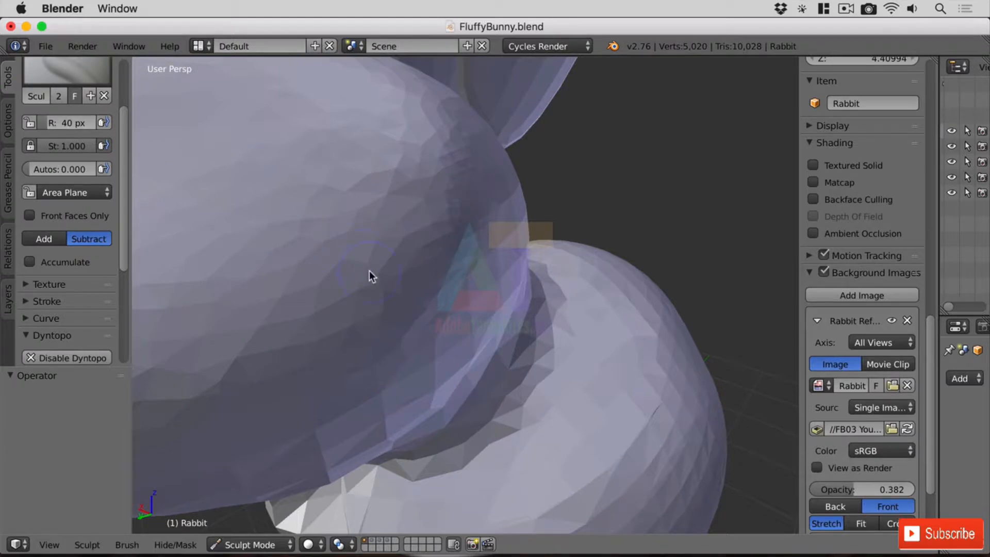
Carve a ring along the eye's outline in Left Ortho view, following the reference image
key("ctrl+KP_3")
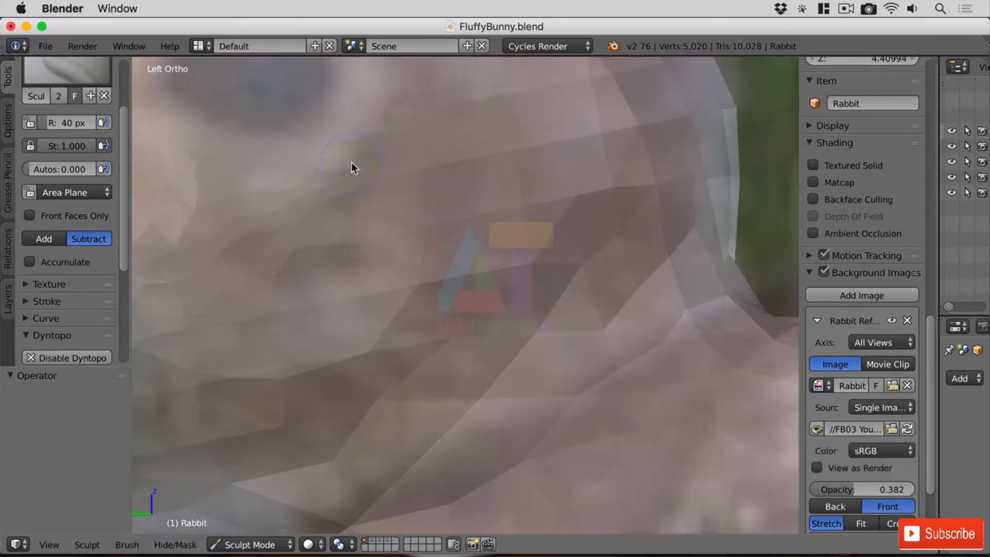
middle_click_drag(351, 162, 531, 410, "shift")
scroll(388, 265, "up", 4)
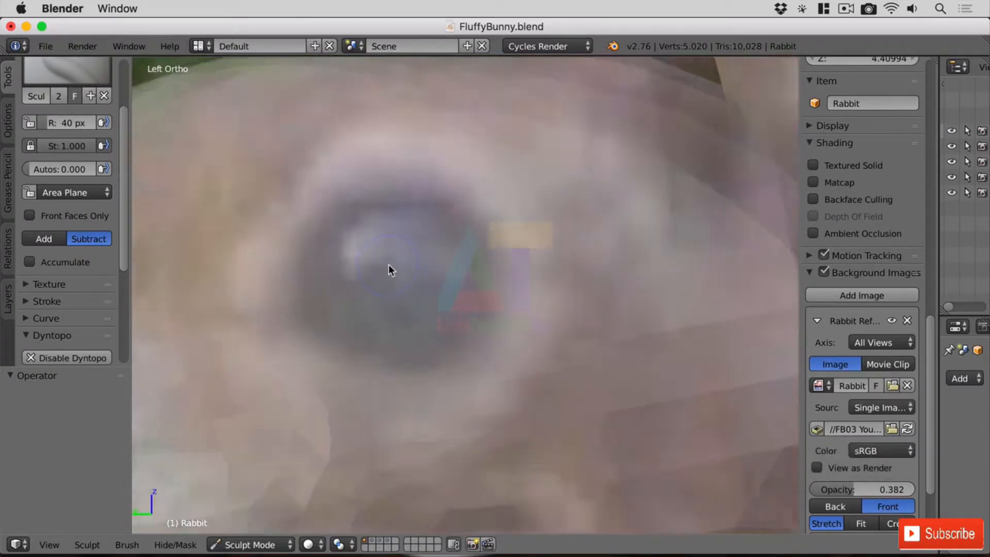
middle_click_drag(441, 314, 554, 287, "shift")
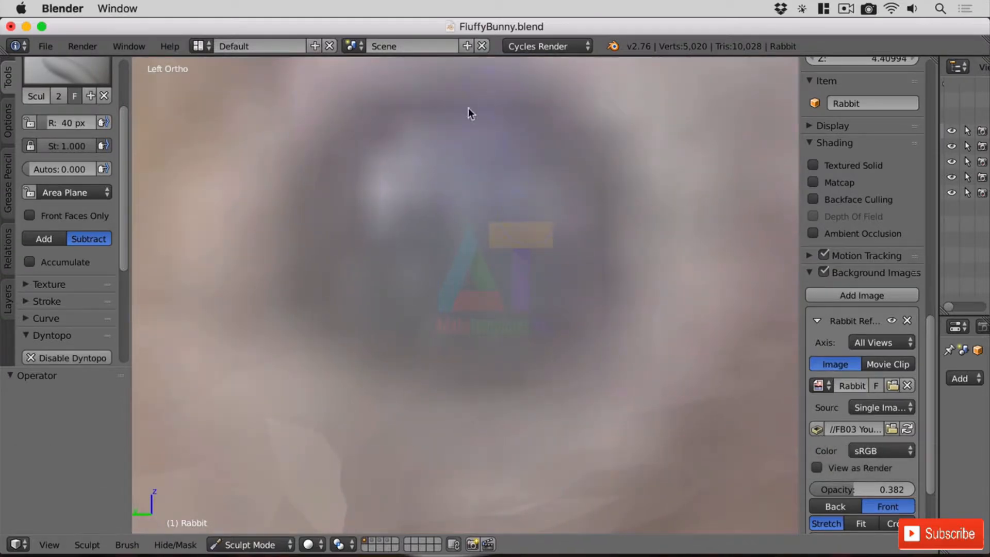
left_click_drag(447, 116, 348, 154)
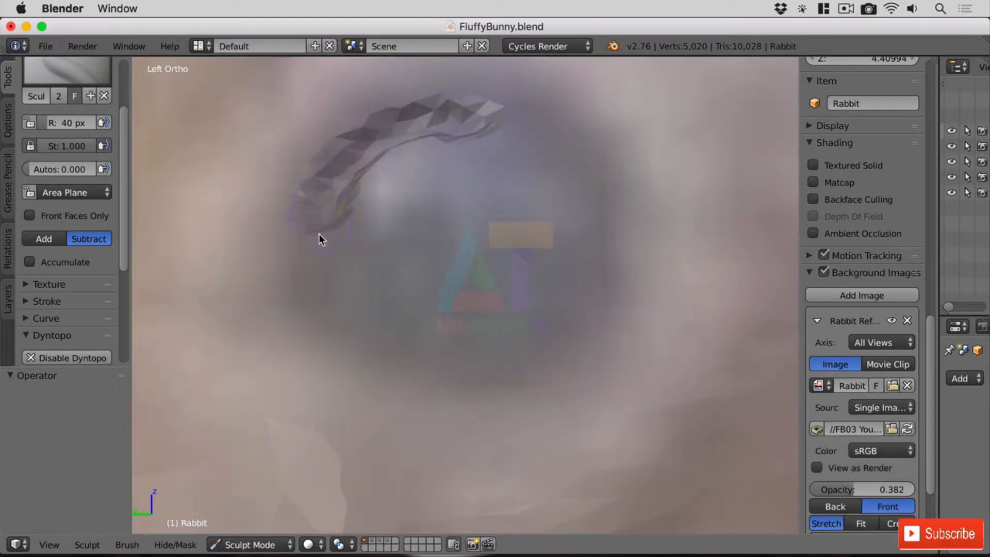
mouse_move(319, 234)
left_mouse_down()
mouse_move(342, 323)
mouse_move(461, 391)
mouse_move(578, 335)
mouse_move(594, 171)
mouse_move(441, 114)
mouse_move(505, 183)
mouse_move(497, 310)
mouse_move(496, 254)
mouse_move(447, 281)
mouse_move(497, 218)
mouse_move(475, 190)
mouse_move(417, 198)
mouse_move(405, 187)
mouse_move(359, 268)
mouse_move(444, 365)
mouse_move(529, 328)
mouse_move(557, 181)
mouse_move(420, 166)
mouse_move(460, 369)
mouse_move(554, 204)
mouse_move(537, 160)
mouse_move(388, 194)
mouse_move(449, 325)
left_mouse_up()
Undo the last inner eye stroke, set the brush radius to 78 px and hollow out the whole interior of the eye
key("f")
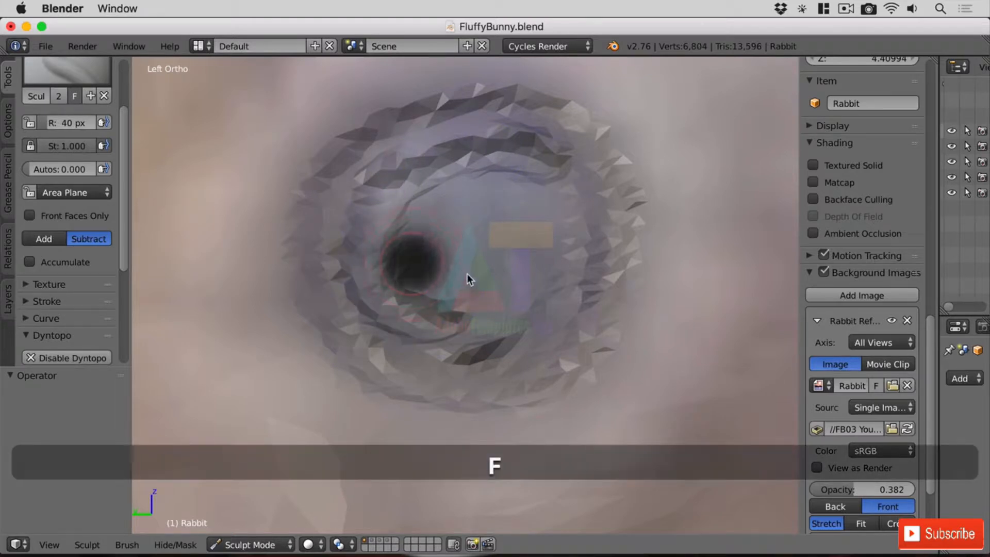
left_click(470, 275)
key("super+z")
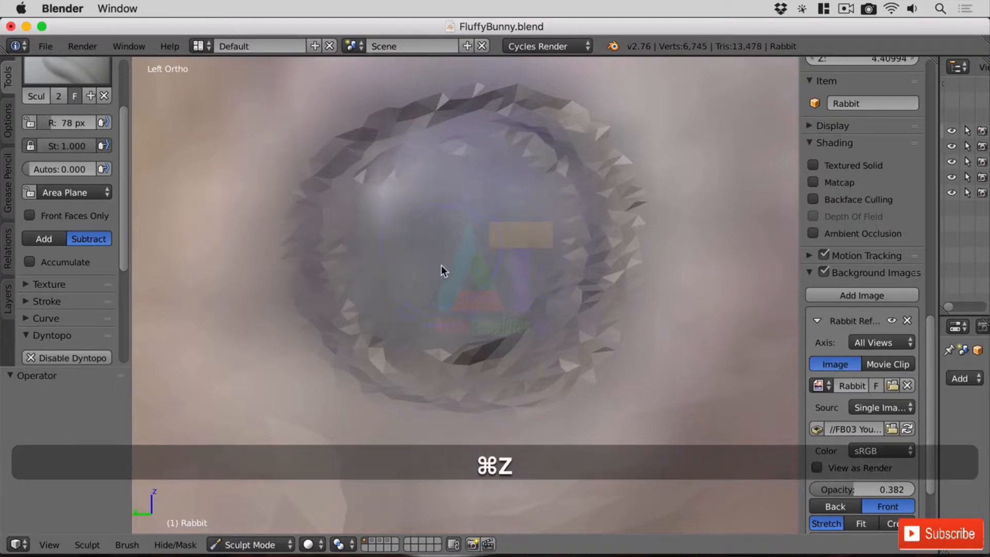
mouse_move(441, 266)
left_mouse_down()
mouse_move(389, 283)
mouse_move(438, 200)
mouse_move(431, 283)
mouse_move(465, 258)
mouse_move(459, 353)
mouse_move(511, 346)
mouse_move(537, 301)
mouse_move(550, 202)
mouse_move(514, 172)
mouse_move(433, 180)
mouse_move(376, 238)
mouse_move(385, 324)
mouse_move(451, 355)
mouse_move(401, 326)
mouse_move(373, 234)
mouse_move(426, 171)
mouse_move(525, 171)
mouse_move(434, 170)
mouse_move(349, 258)
mouse_move(354, 226)
mouse_move(423, 150)
mouse_move(503, 154)
mouse_move(565, 203)
mouse_move(490, 153)
left_mouse_up()
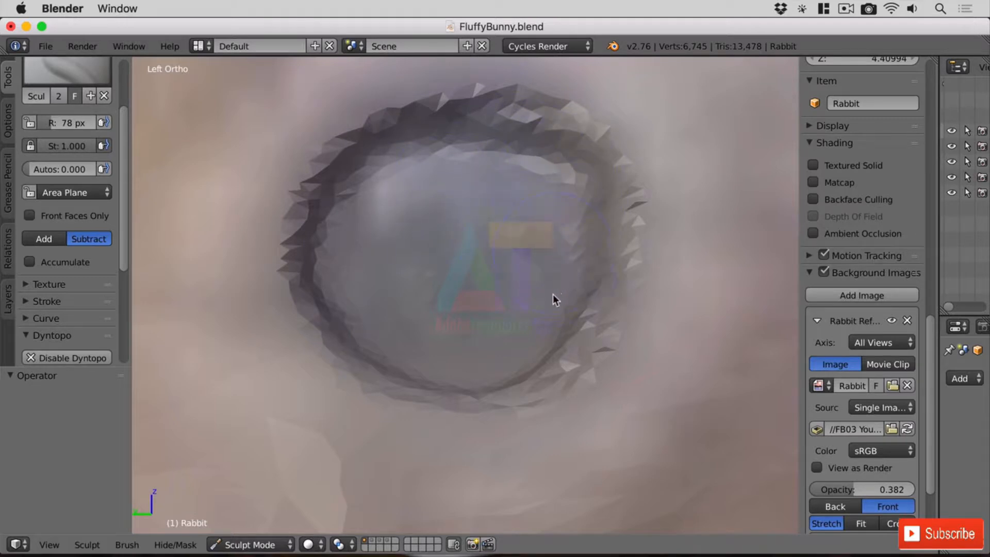
mouse_move(509, 280)
left_mouse_down()
mouse_move(537, 220)
mouse_move(466, 327)
mouse_move(447, 206)
mouse_move(454, 308)
mouse_move(462, 298)
mouse_move(380, 271)
mouse_move(369, 210)
mouse_move(376, 319)
mouse_move(448, 357)
mouse_move(511, 340)
mouse_move(547, 288)
mouse_move(551, 238)
mouse_move(504, 183)
mouse_move(367, 237)
mouse_move(398, 177)
mouse_move(494, 171)
mouse_move(561, 235)
mouse_move(543, 331)
mouse_move(453, 356)
mouse_move(379, 319)
mouse_move(408, 212)
mouse_move(458, 326)
mouse_move(414, 290)
mouse_move(474, 305)
mouse_move(501, 203)
mouse_move(371, 209)
mouse_move(452, 151)
mouse_move(536, 167)
mouse_move(497, 147)
mouse_move(540, 151)
mouse_move(584, 223)
mouse_move(593, 308)
mouse_move(575, 336)
mouse_move(596, 224)
mouse_move(583, 187)
mouse_move(558, 177)
mouse_move(579, 206)
mouse_move(472, 175)
mouse_move(378, 246)
mouse_move(418, 295)
mouse_move(391, 324)
mouse_move(482, 370)
mouse_move(556, 297)
mouse_move(434, 293)
mouse_move(523, 227)
mouse_move(449, 360)
mouse_move(510, 319)
left_mouse_up()
mouse_move(420, 215)
left_mouse_down()
mouse_move(526, 177)
mouse_move(475, 149)
mouse_move(401, 191)
mouse_move(477, 305)
mouse_move(392, 256)
left_mouse_up()
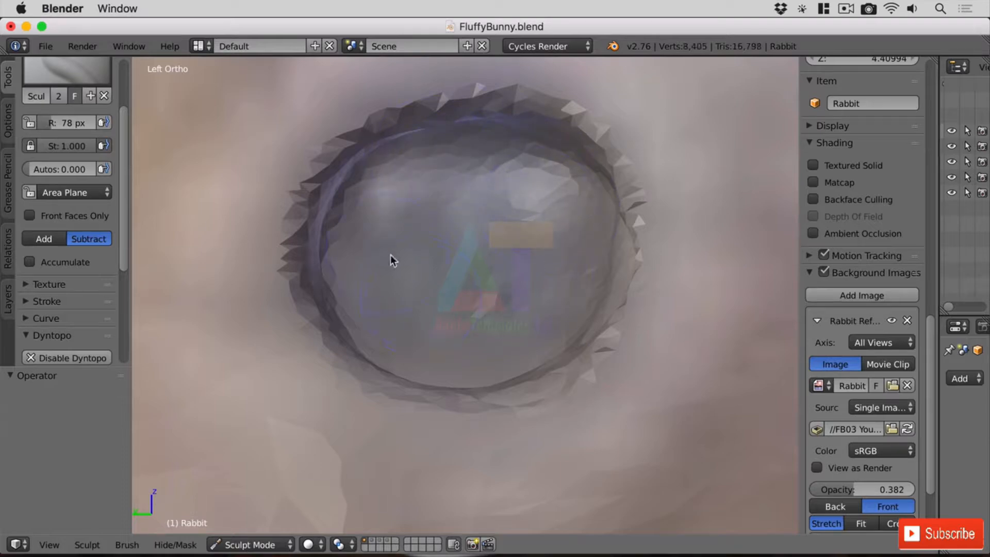
Set the brush strength to 0.075 and smooth the jagged front and lower rim of the eye socket
scroll(487, 305, "down", 8)
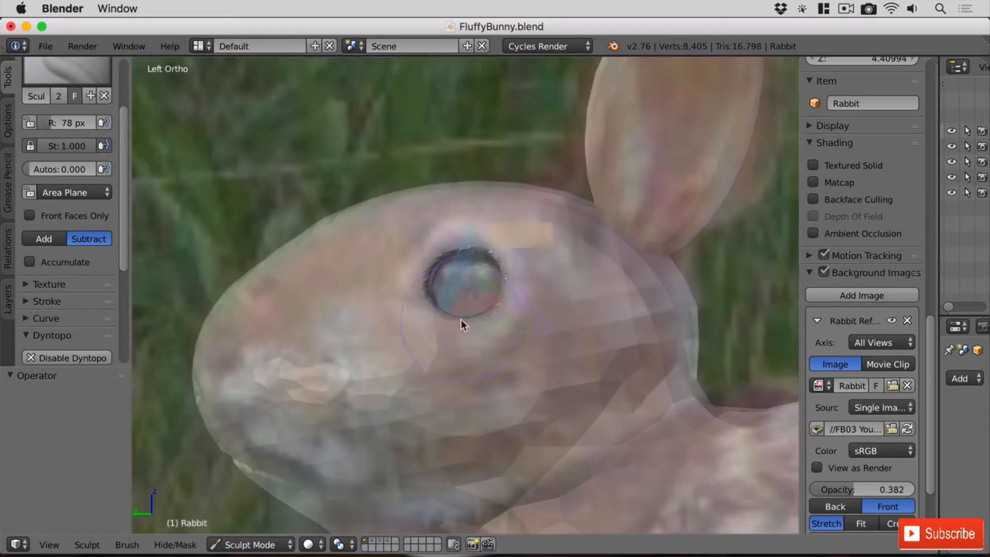
middle_click_drag(461, 320, 510, 312)
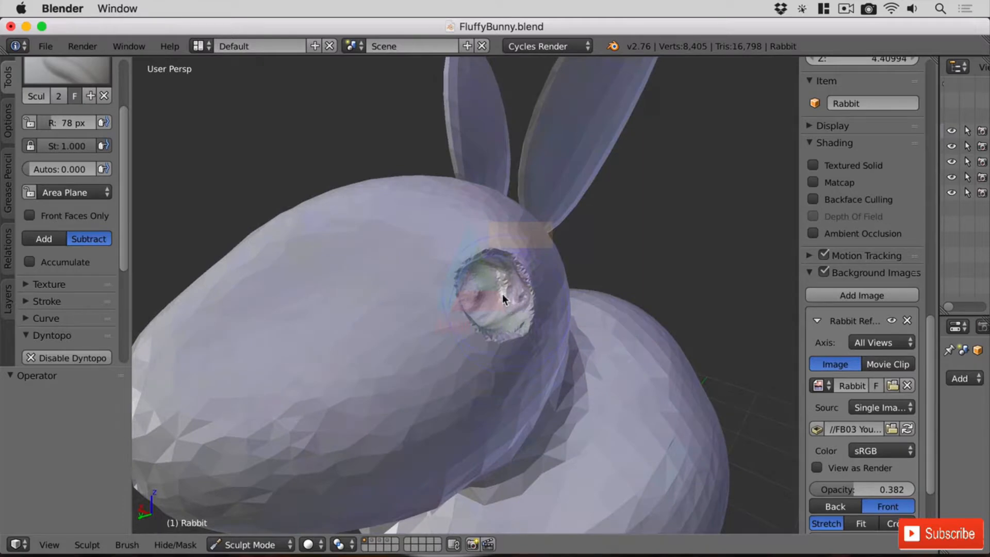
mouse_move(76, 146)
left_mouse_down()
mouse_move(38, 146)
mouse_move(88, 146)
left_mouse_up()
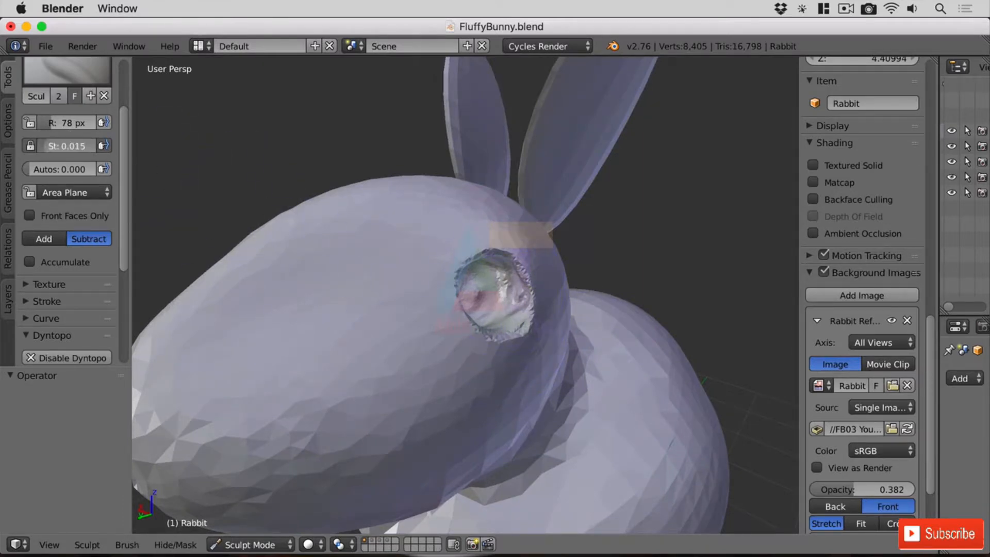
mouse_move(536, 308)
left_mouse_down("shift")
mouse_move(492, 298)
mouse_move(523, 261)
mouse_move(531, 278)
left_mouse_up("shift")
scroll(581, 331, "up", 9)
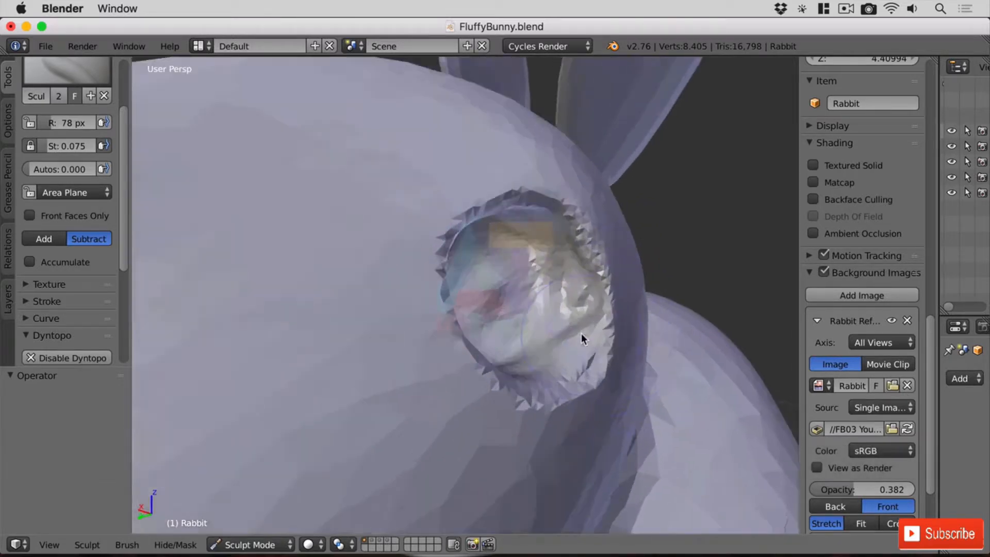
scroll(583, 335, "down", 1)
middle_click_drag(614, 337, 534, 305, "shift")
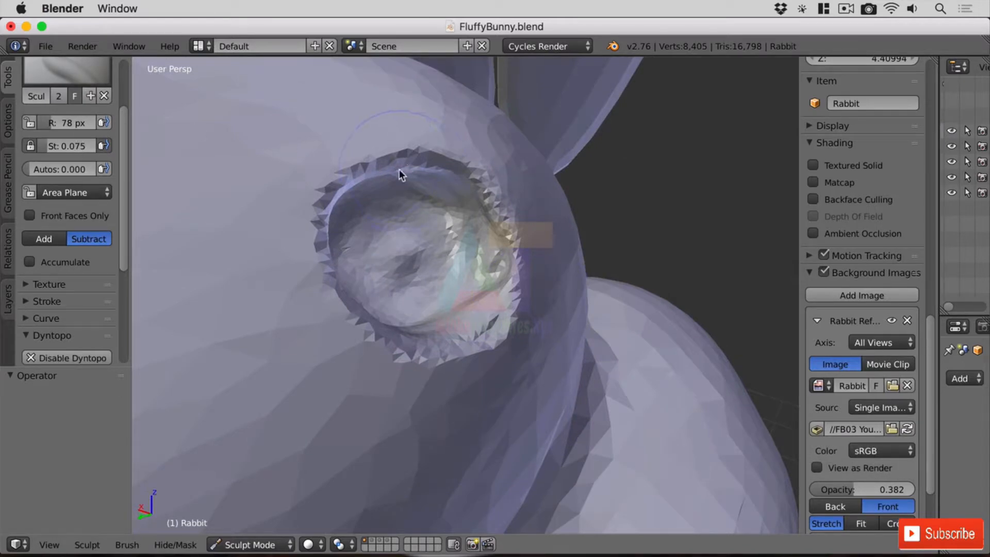
scroll(500, 247, "down", 1)
mouse_move(499, 246)
middle_mouse_down()
mouse_move(469, 238)
mouse_move(472, 248)
mouse_move(512, 254)
middle_mouse_up()
key("shift")
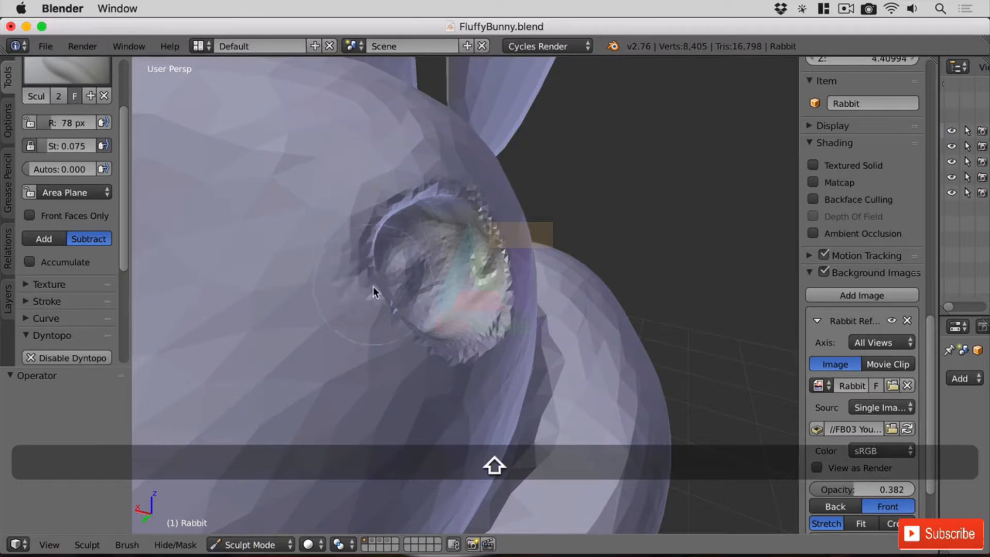
mouse_move(373, 287)
left_mouse_down("shift")
mouse_move(426, 342)
mouse_move(387, 323)
mouse_move(358, 248)
mouse_move(383, 212)
left_mouse_up("shift")
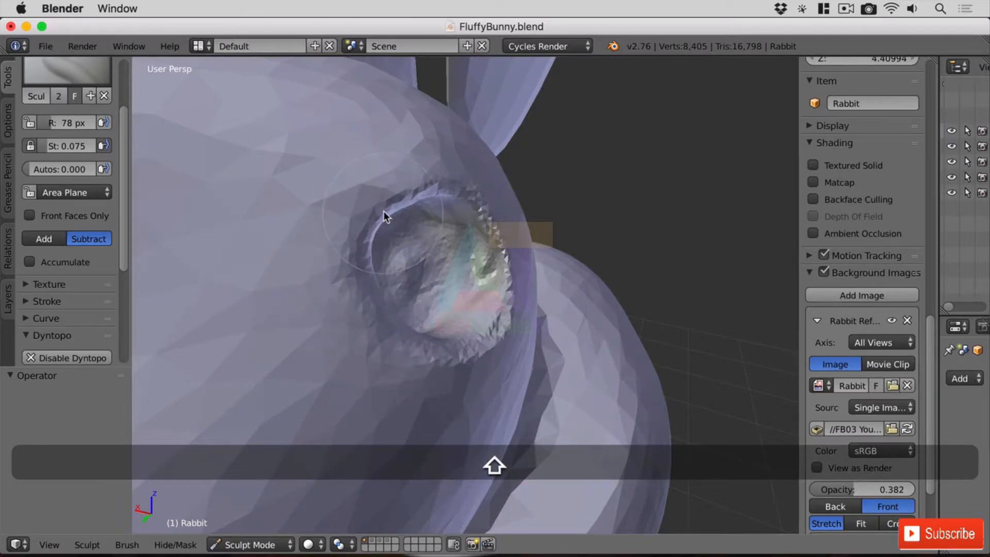
Set the brush radius to 41 px and smooth the remaining rough edges around the eye socket
middle_click_drag(550, 208, 485, 360)
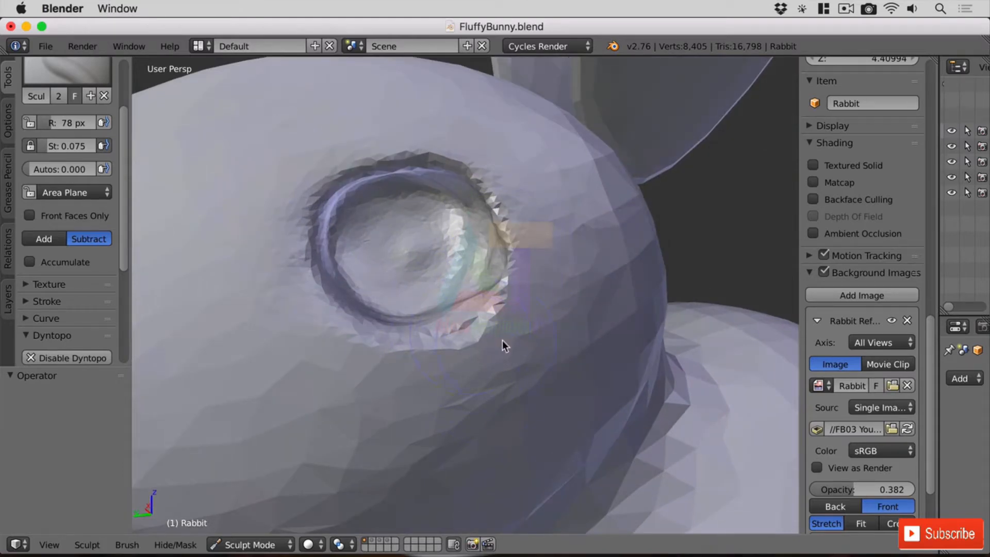
key("f")
left_click(469, 335)
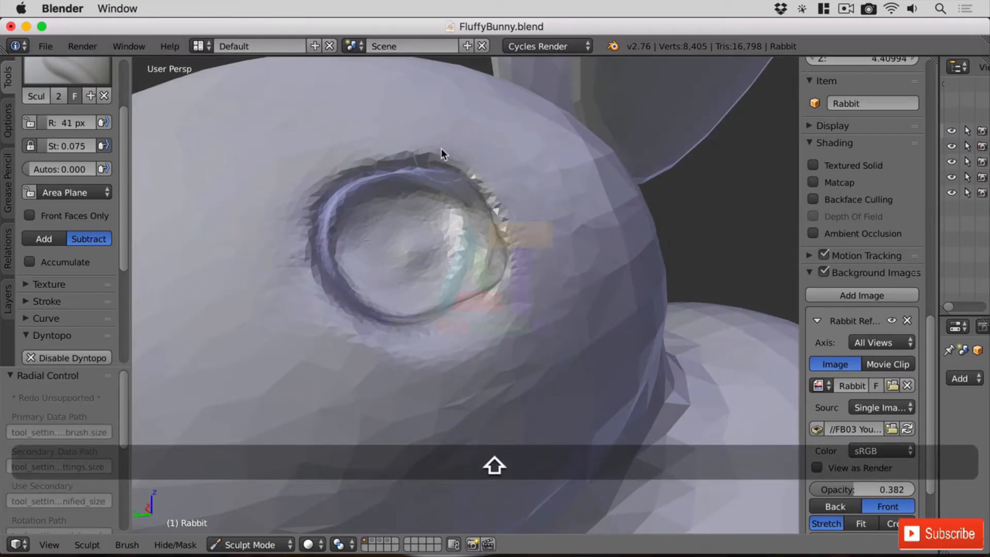
left_click_drag(352, 150, 340, 263, "shift")
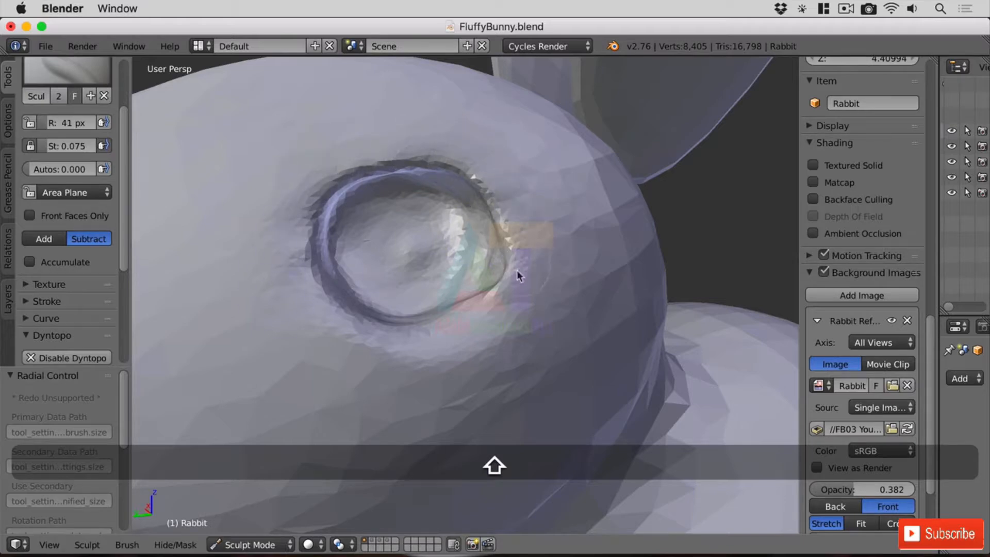
Set the brush to Add and build up the rear edge of the eye socket on the side facing the ear
middle_click_drag(555, 308, 544, 288)
scroll(500, 268, "down", 4)
scroll(500, 271, "up", 4)
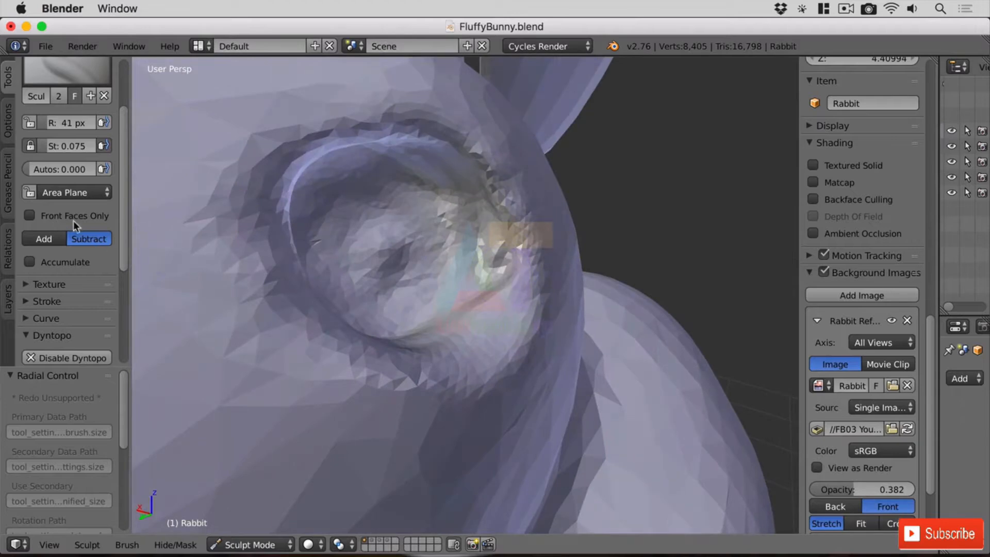
left_click(44, 238)
mouse_move(497, 217)
left_mouse_down()
mouse_move(502, 266)
mouse_move(503, 214)
mouse_move(493, 265)
left_mouse_up()
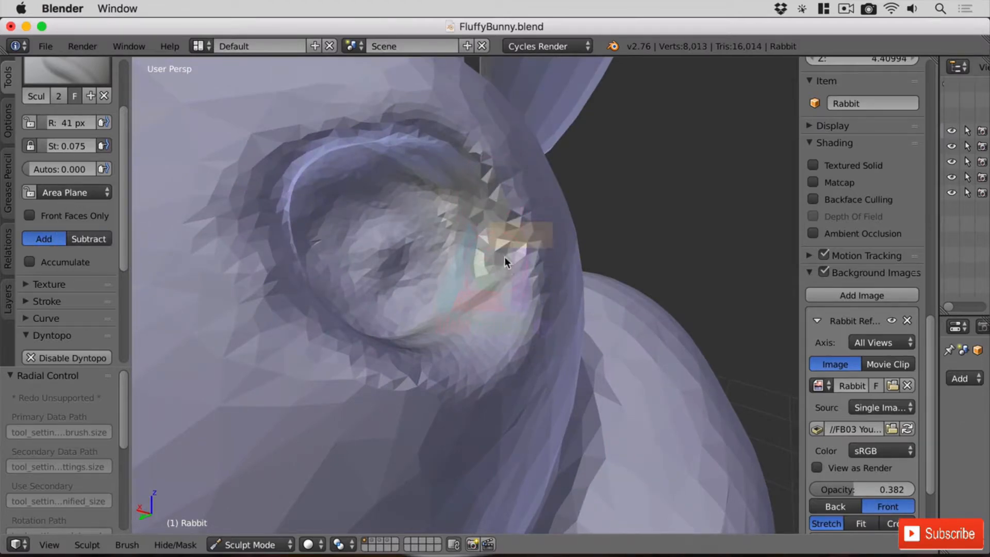
middle_click_drag(488, 231, 495, 277)
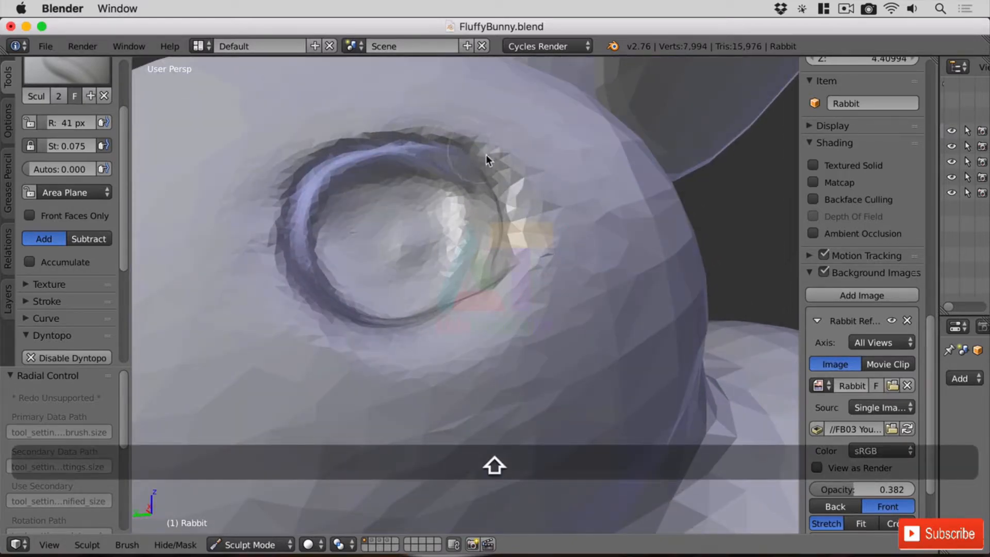
scroll(533, 317, "down", 5)
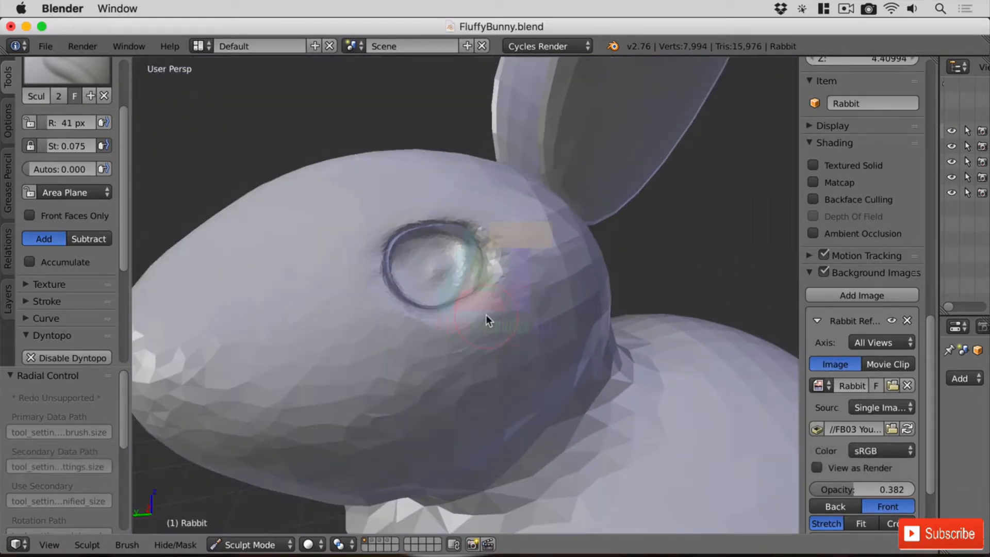
mouse_move(440, 274)
middle_mouse_down()
mouse_move(506, 273)
mouse_move(448, 284)
mouse_move(429, 277)
middle_mouse_up()
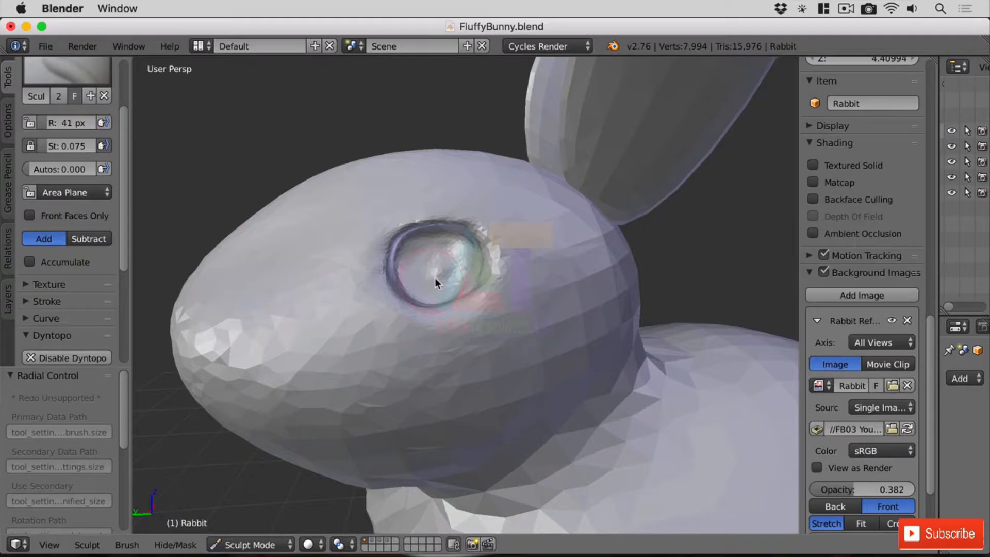
Switch the rabbit to Object Mode and place the 3D cursor in the middle of the eye socket
key("shift+a")
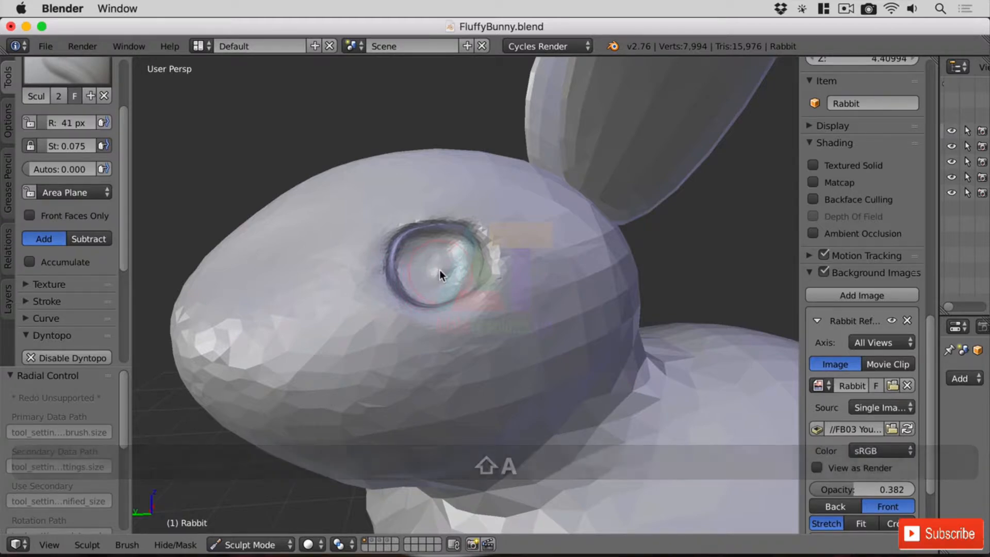
key("ctrl+z")
left_click(280, 543)
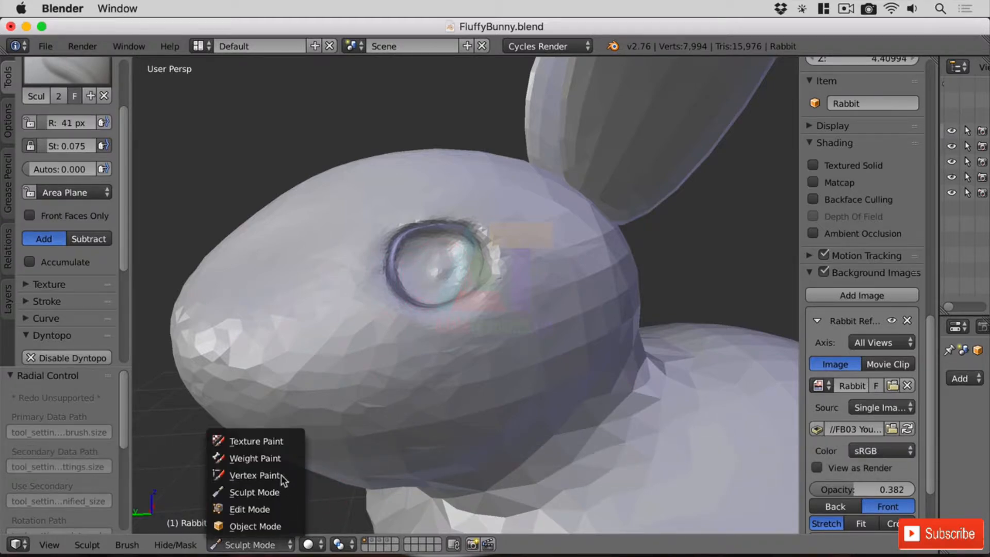
left_click(287, 525)
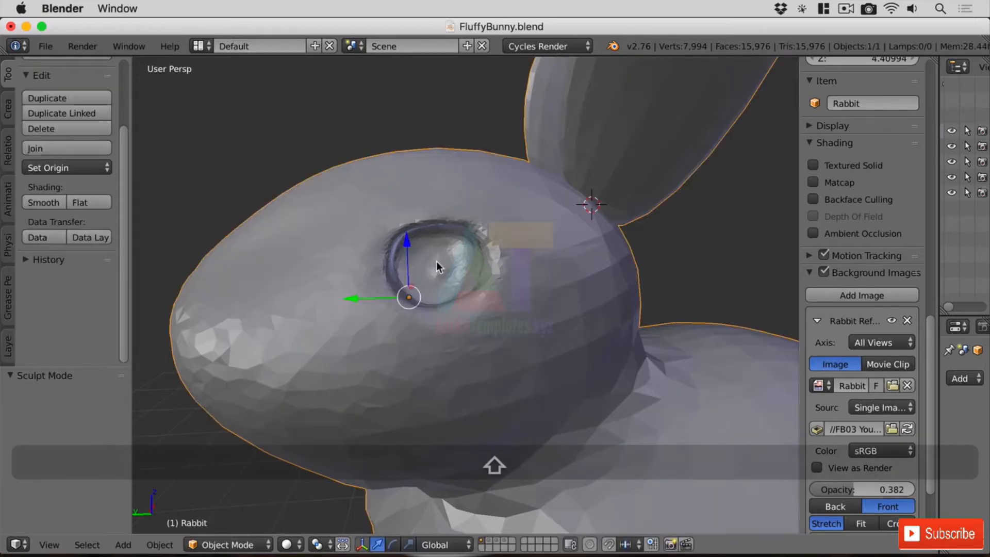
key("shift+a")
mouse_move(447, 273)
key("ctrl+z")
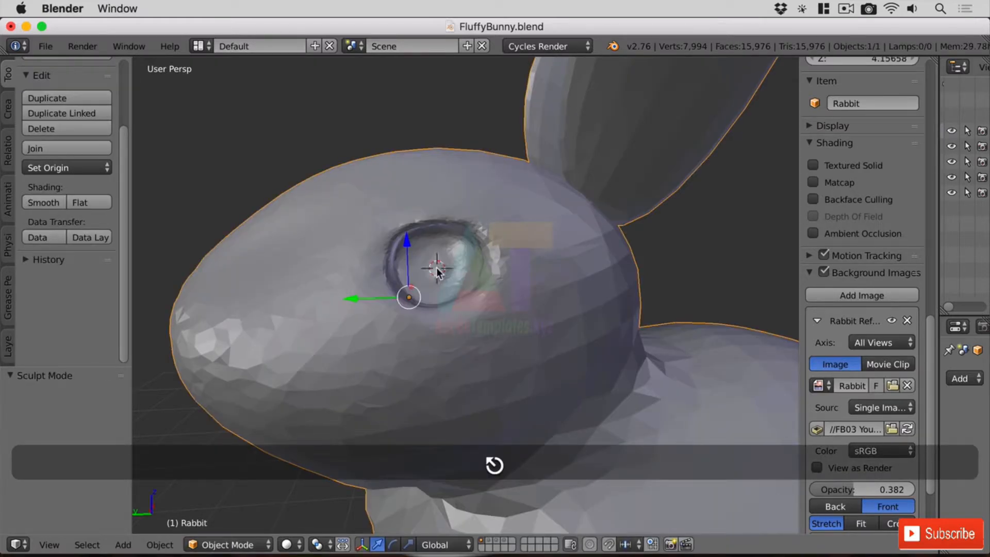
Add a UV Sphere for the eyeball at the 3D cursor
key("shift+a")
mouse_move(526, 303)
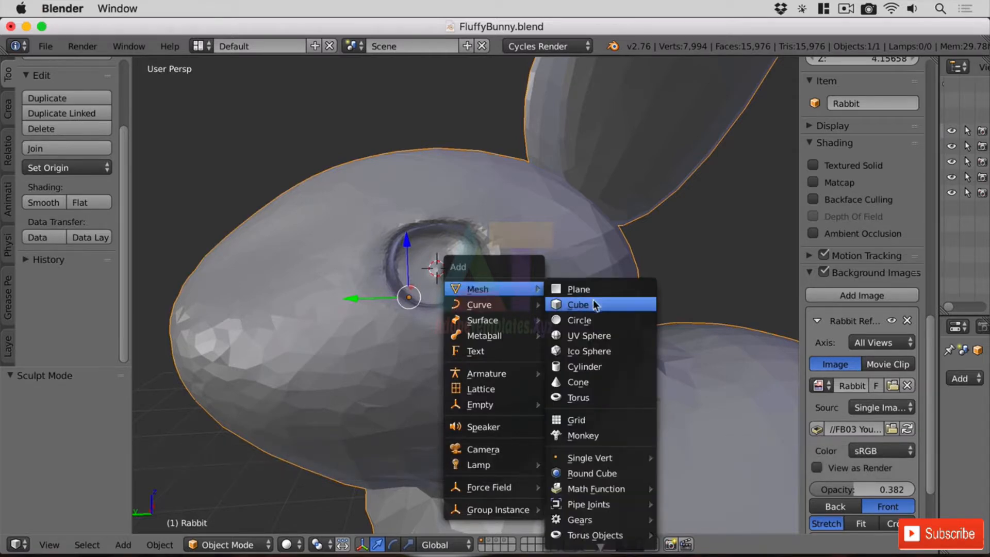
left_click(602, 335)
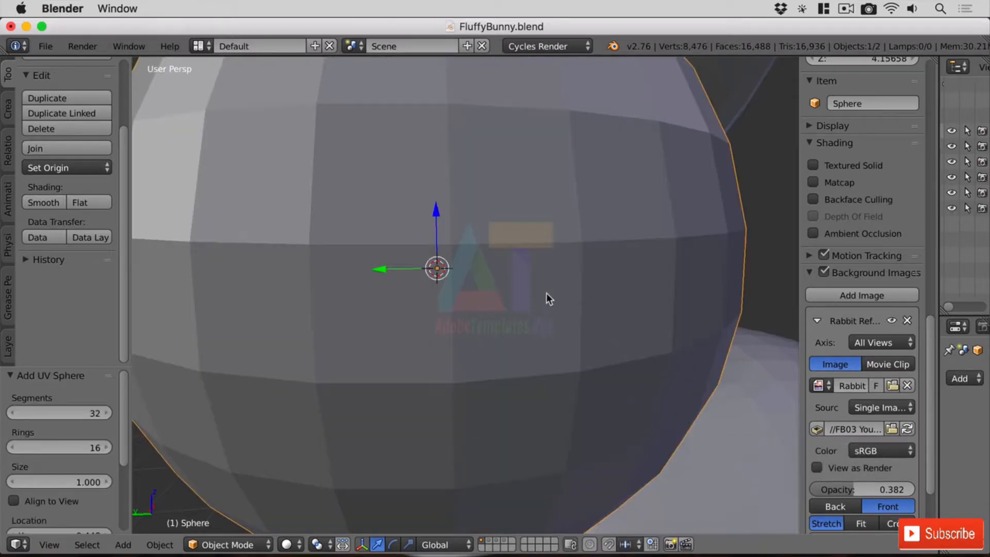
Scale the eyeball sphere to about 0.232 to fit the eye socket and rotate it about -70.5 degrees around the global Y axis
key("s")
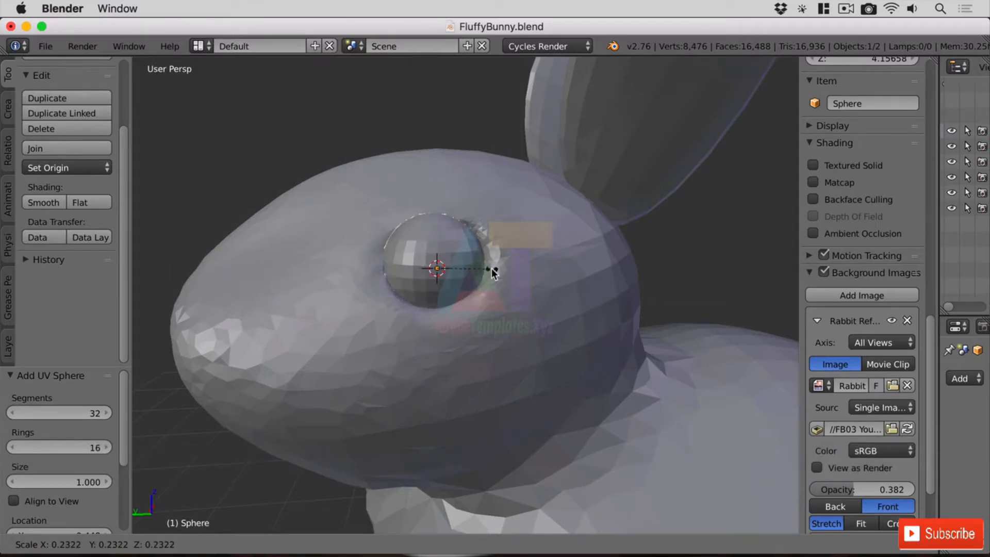
left_click(494, 273)
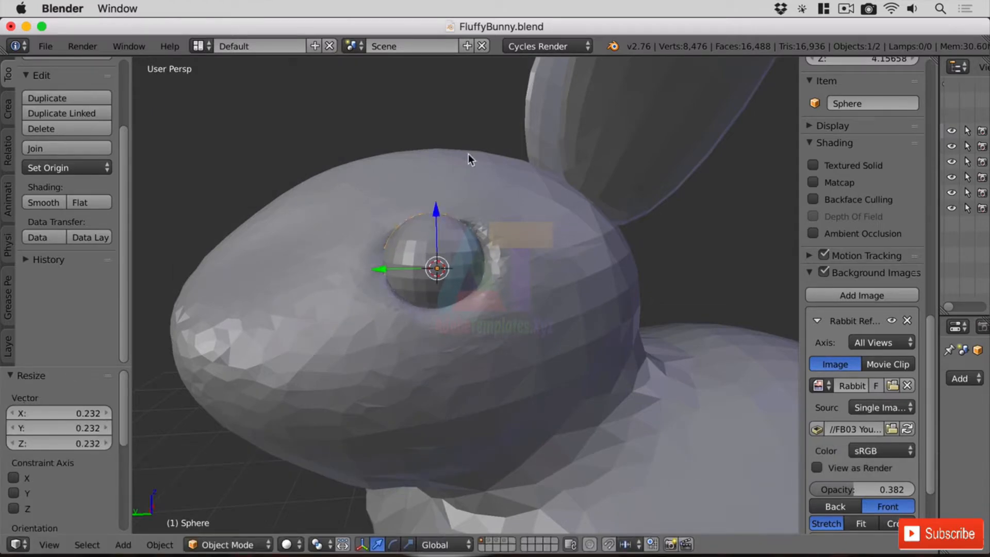
key("r")
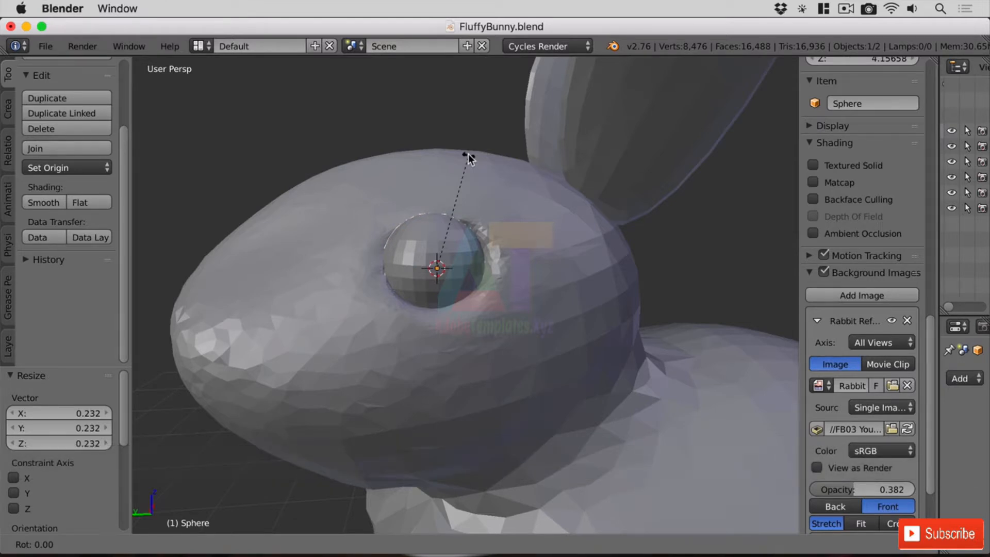
key("y")
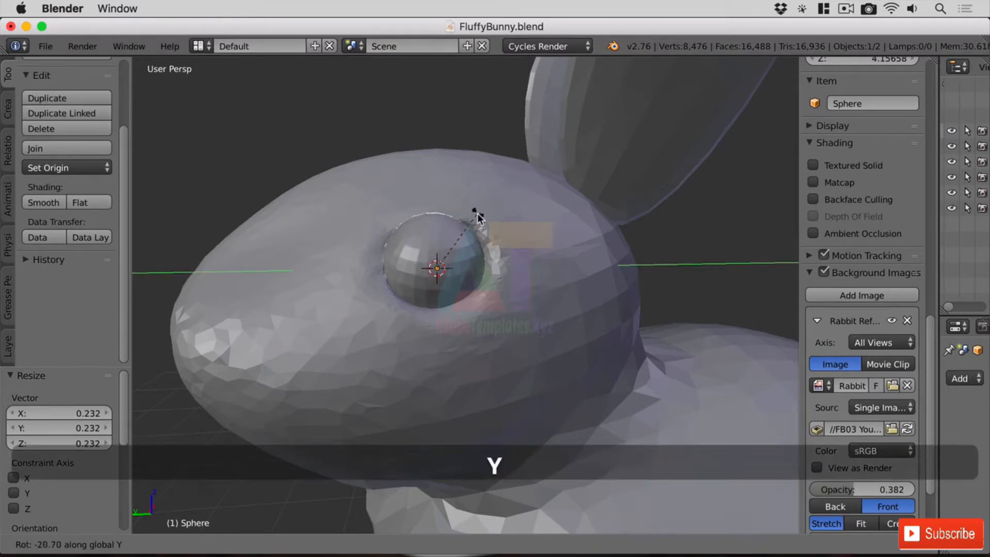
left_click(479, 265)
middle_click_drag(478, 264, 575, 275)
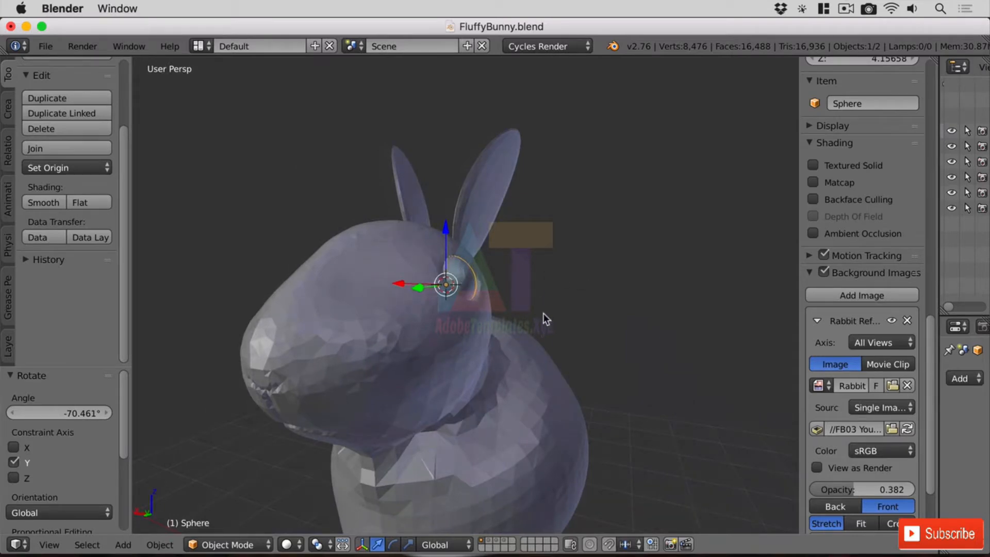
scroll(484, 330, "down", 4)
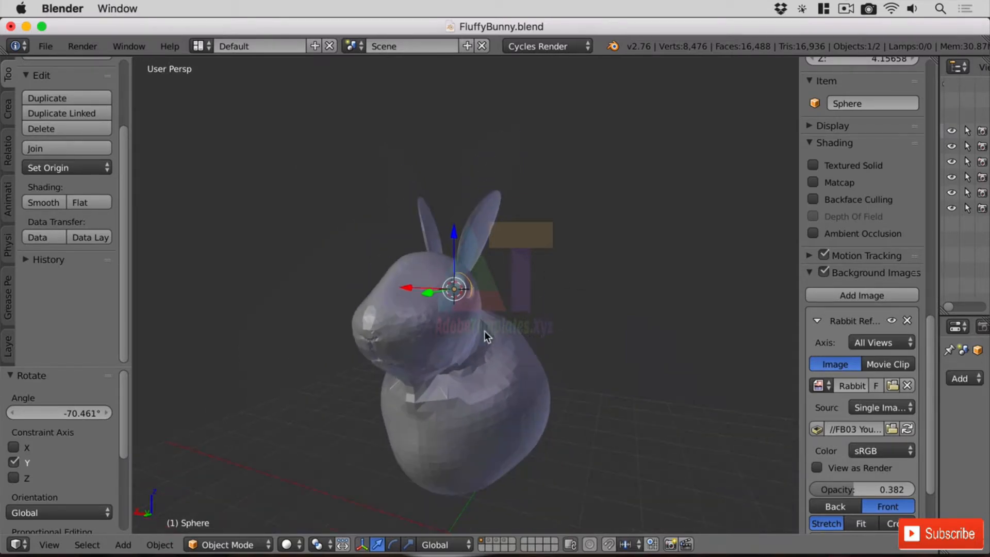
scroll(484, 330, "up", 5)
middle_click_drag(504, 295, 485, 318)
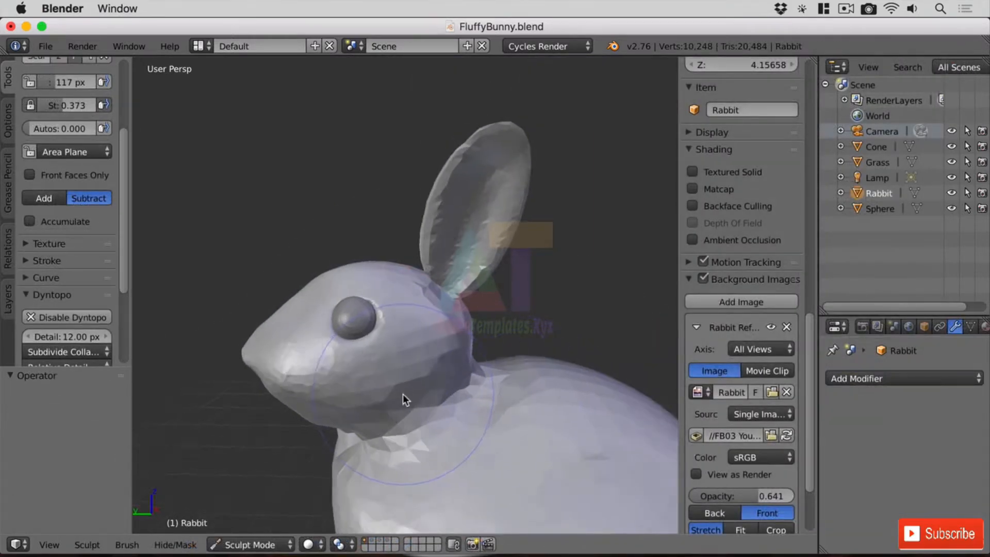
Try a sculpt stroke across the front of the rabbit's muzzle and undo it
middle_click_drag(403, 394, 442, 400)
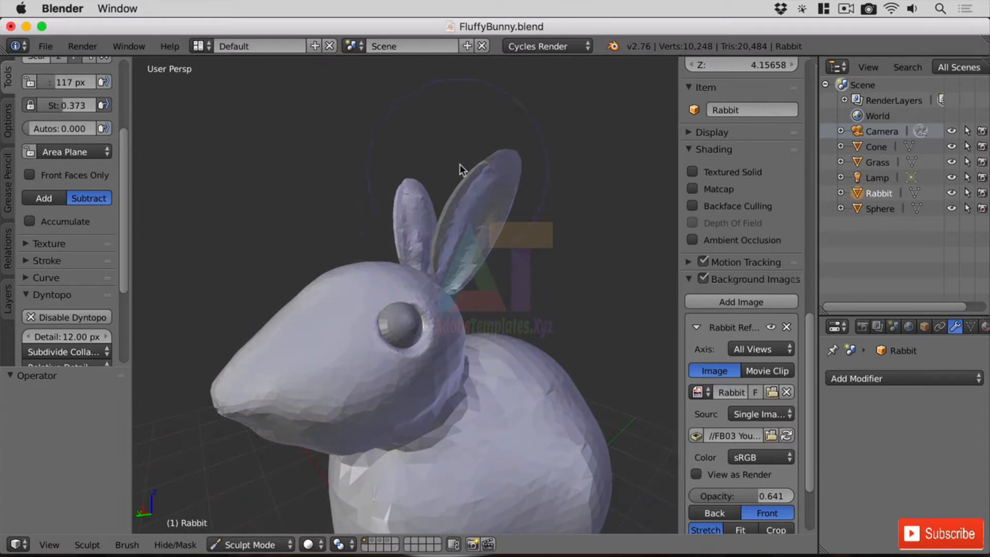
mouse_move(393, 442)
middle_mouse_down()
mouse_move(349, 436)
mouse_move(390, 424)
middle_mouse_up()
left_click_drag(419, 326, 439, 367)
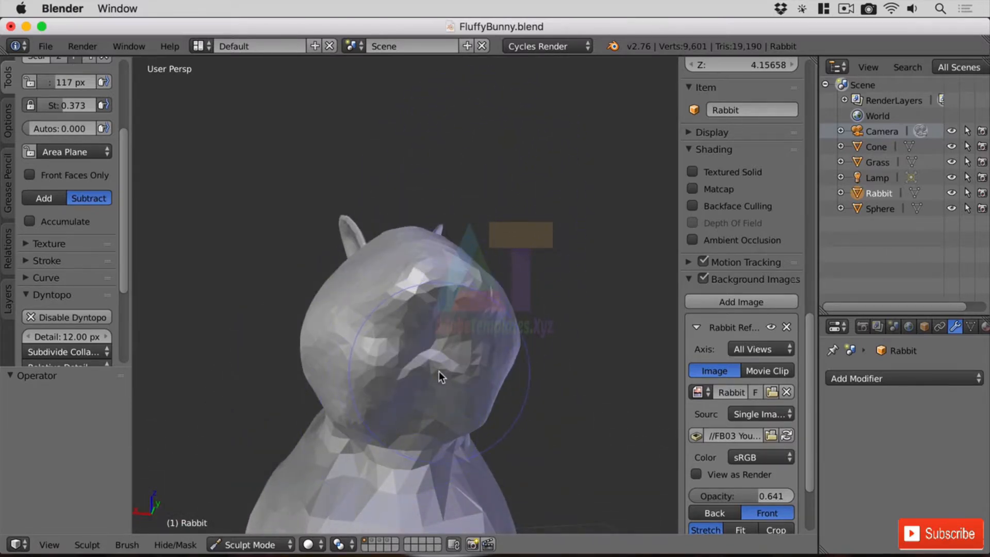
key("super+z")
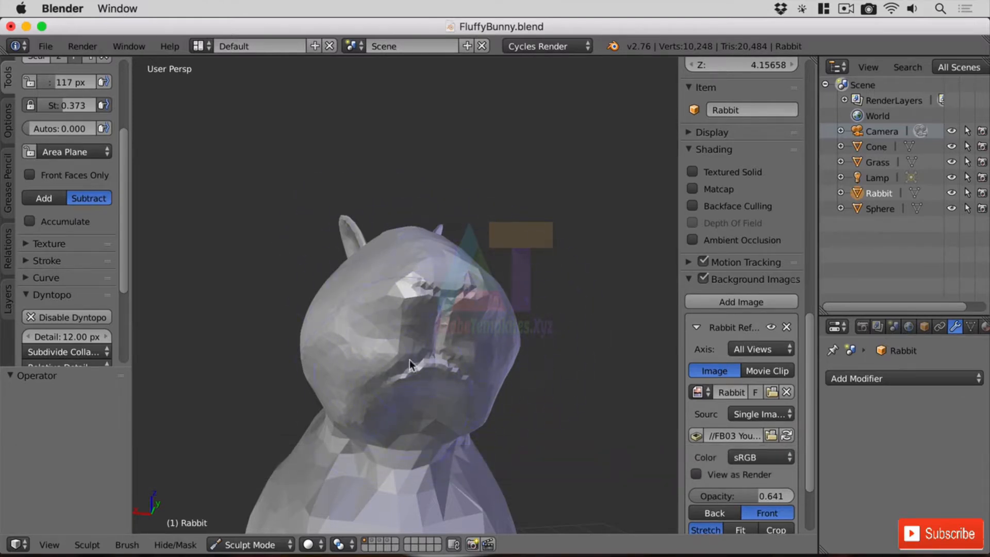
Compare the rabbit's head and snout with the reference photo in the left orthographic view and inspect the head's mesh density
middle_click_drag(480, 364, 458, 432)
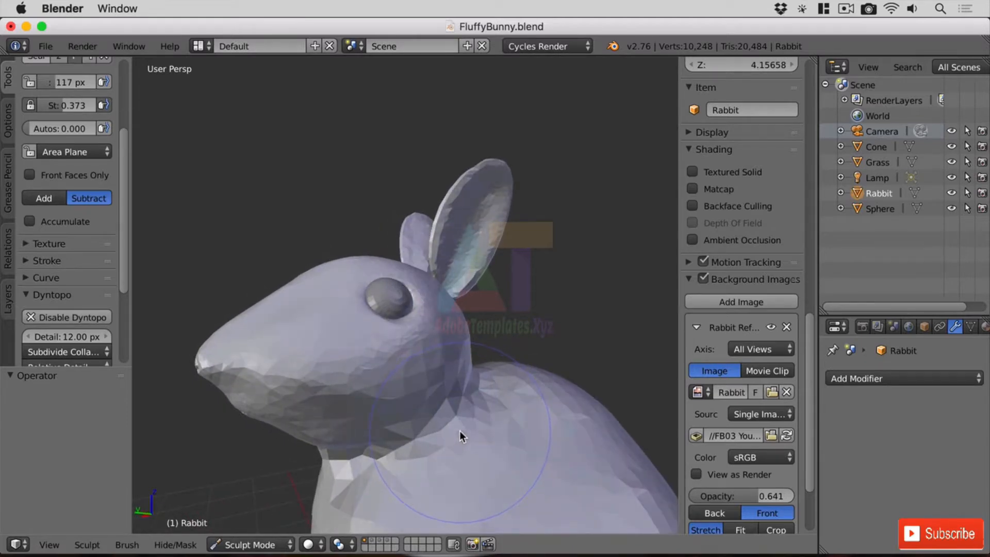
key("ctrl+KP_3")
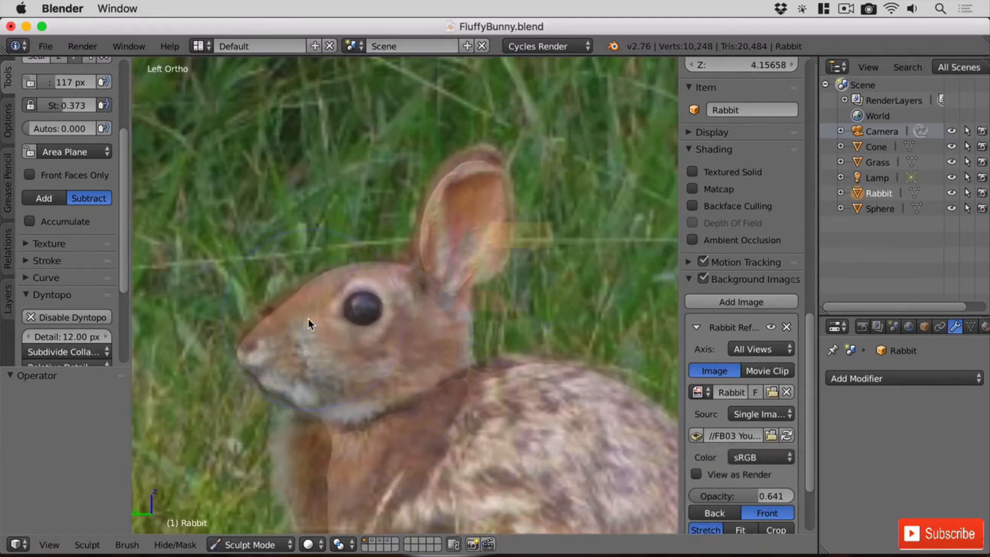
scroll(283, 323, "up", 3)
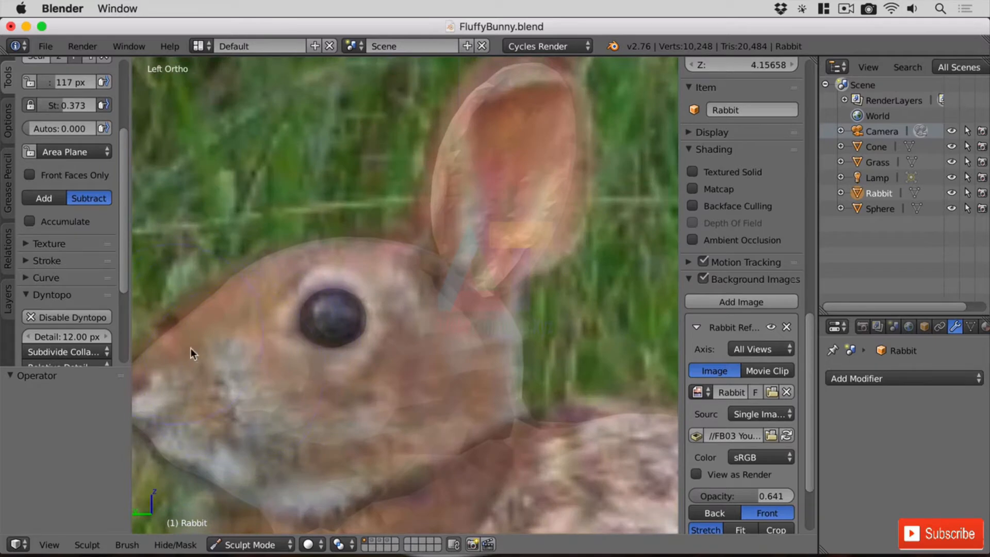
middle_click_drag(252, 360, 425, 311, "shift")
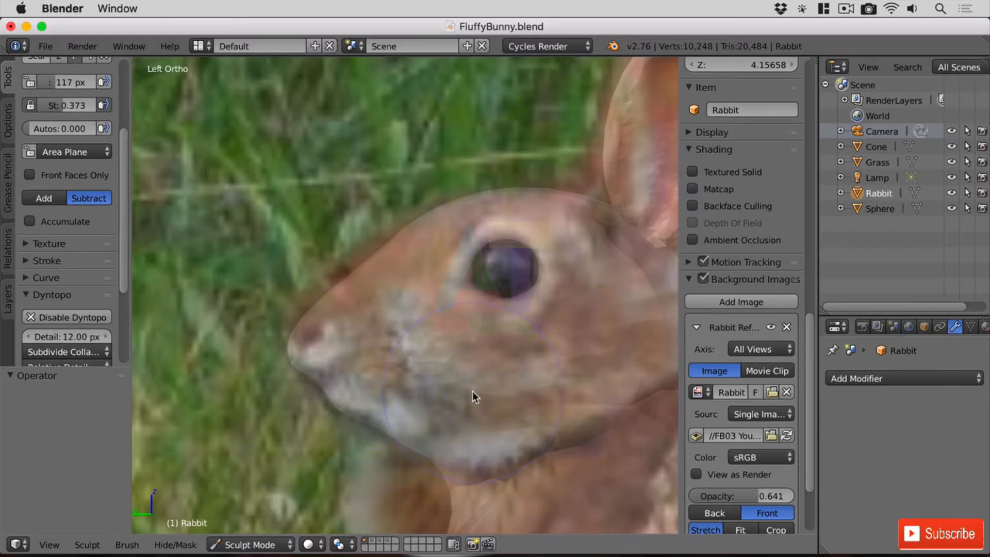
scroll(441, 391, "down", 4)
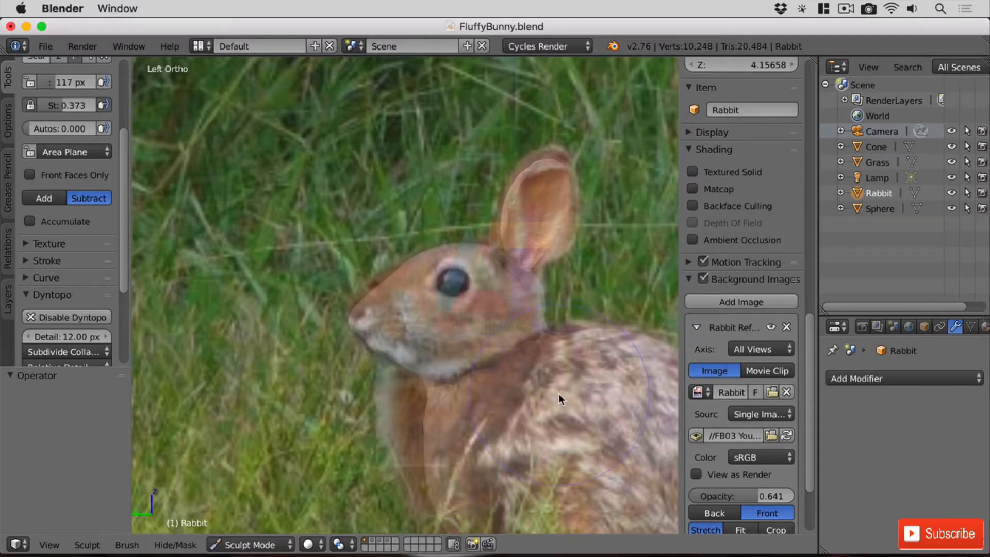
key("Tab")
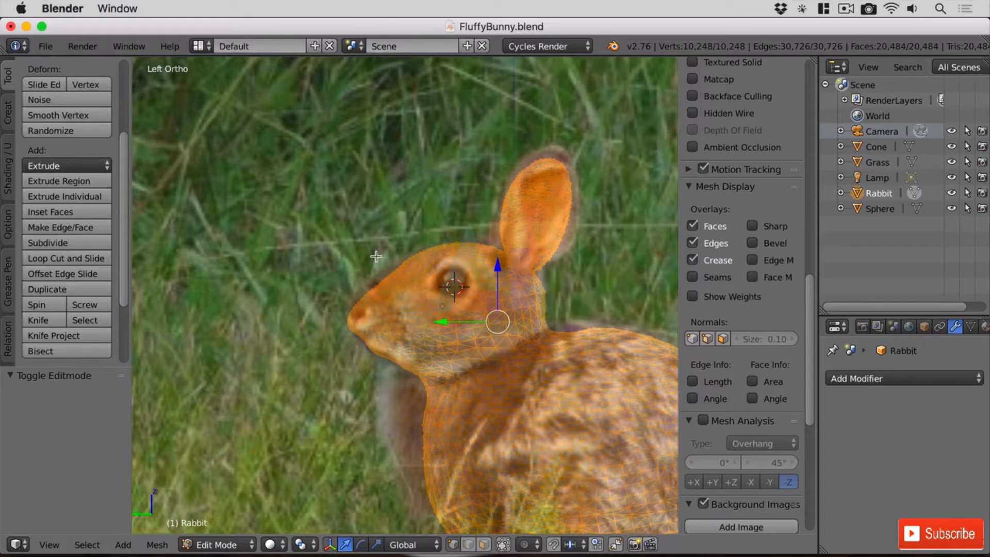
scroll(386, 317, "up", 5)
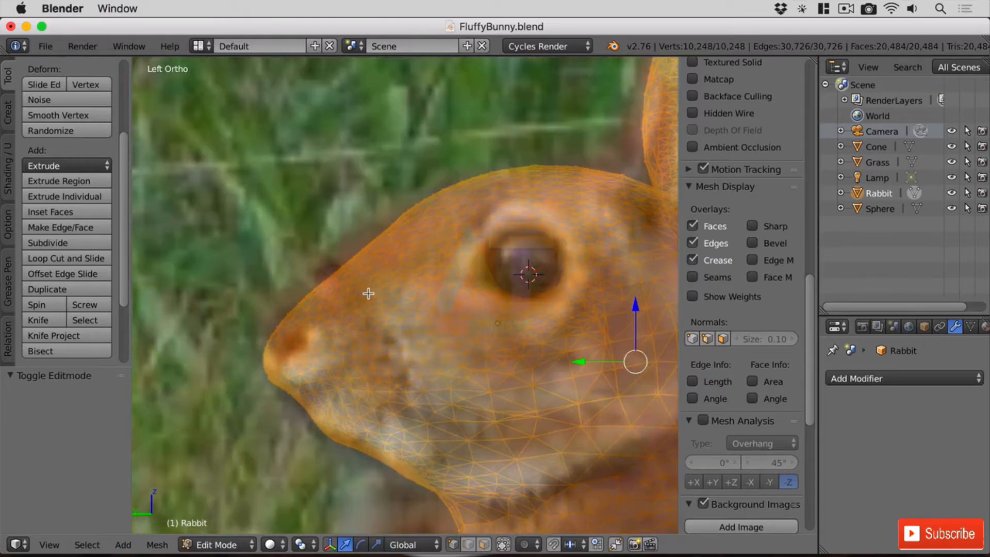
middle_click_drag(366, 272, 418, 284)
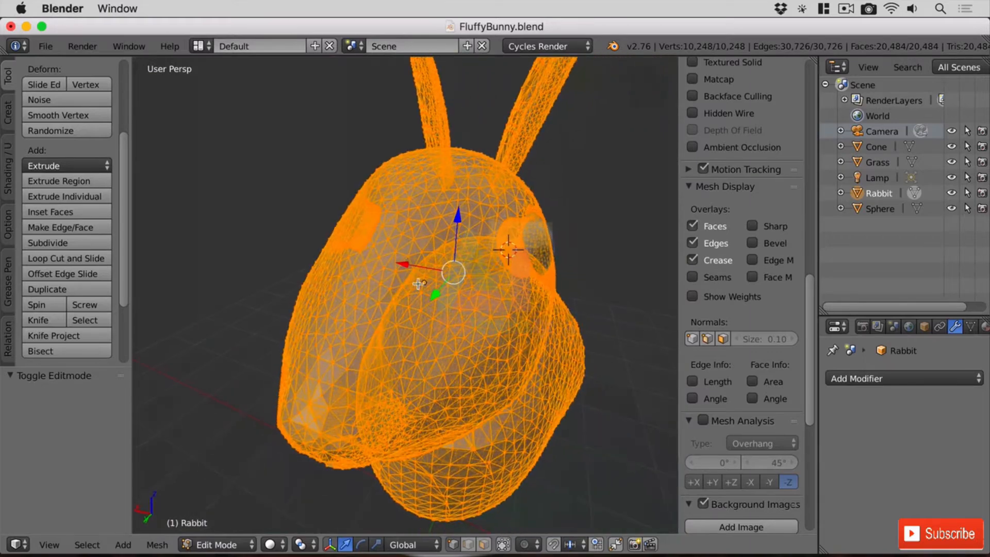
middle_click_drag(447, 362, 413, 330)
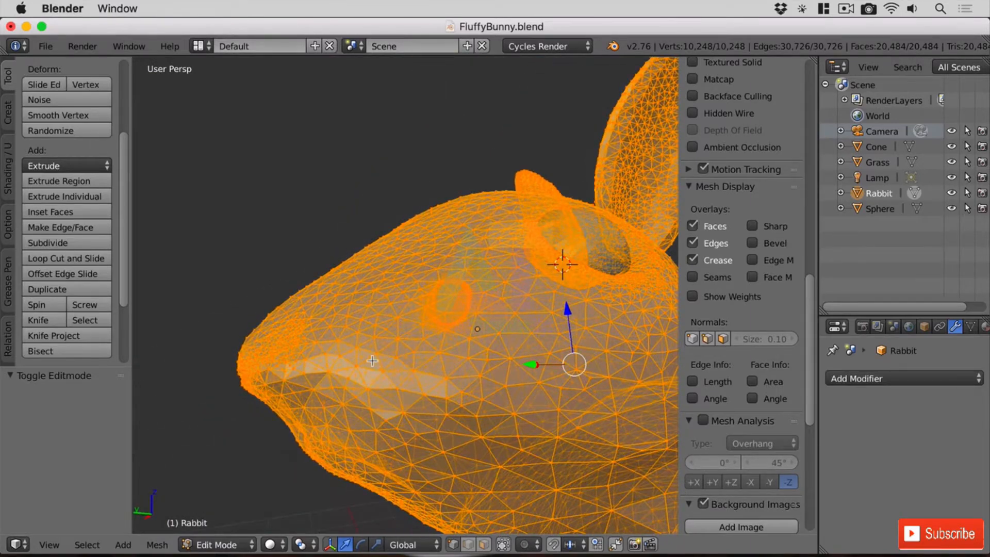
key("Tab")
scroll(367, 341, "down", 5)
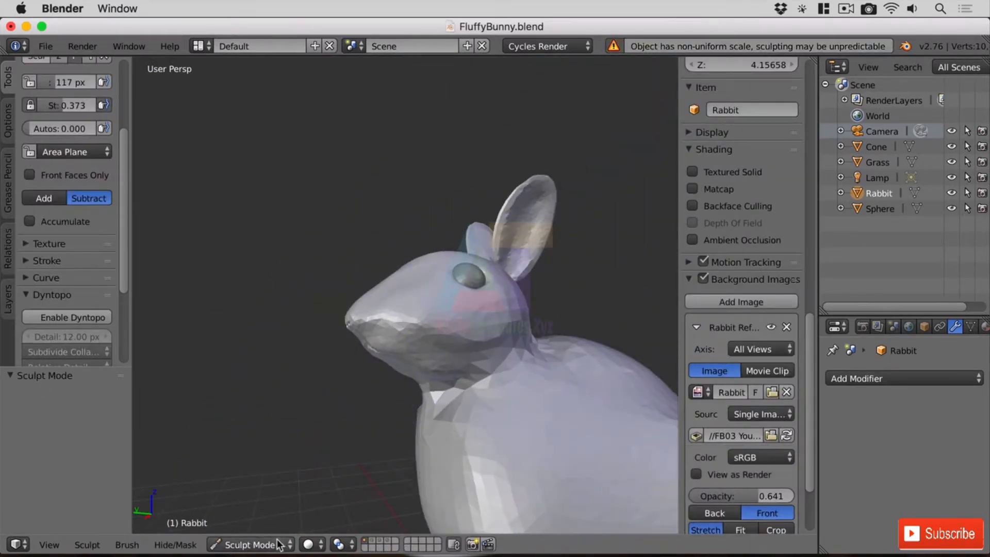
Switch the rabbit to Edit Mode, deselect everything, and set up face selection limited to visible faces
left_click(277, 544)
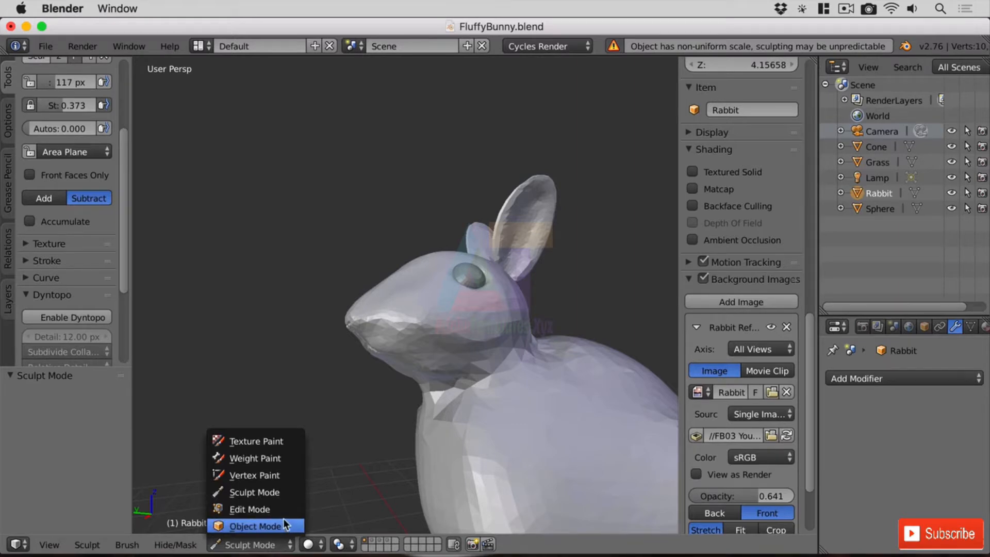
left_click(281, 511)
middle_click_drag(369, 249, 421, 309)
key("a")
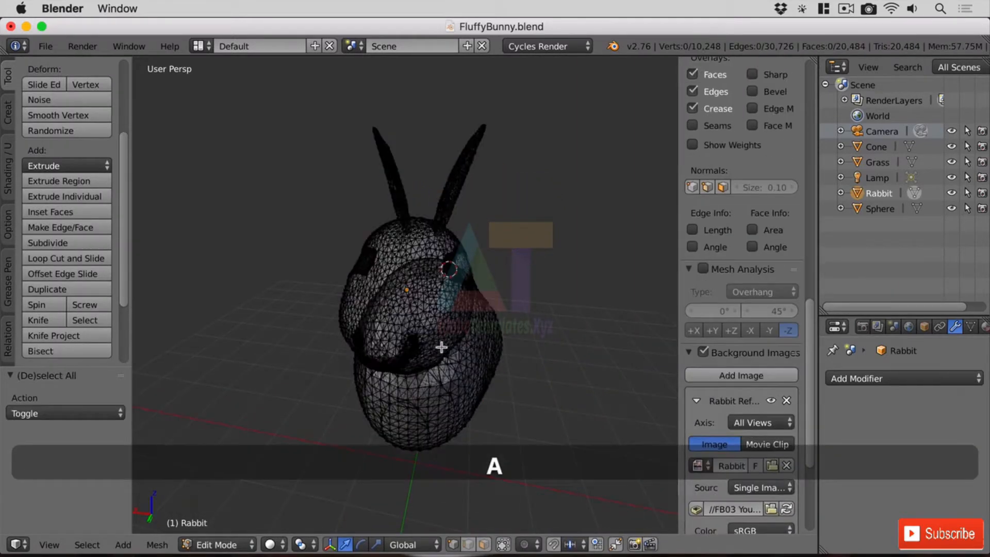
left_click(484, 545)
scroll(398, 376, "up", 4)
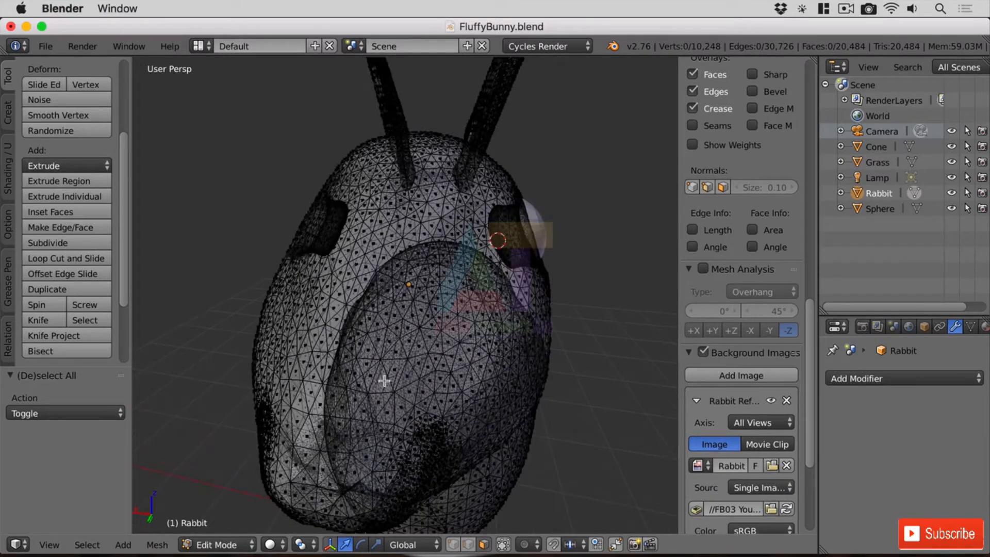
middle_click_drag(384, 380, 442, 394)
left_click(503, 545)
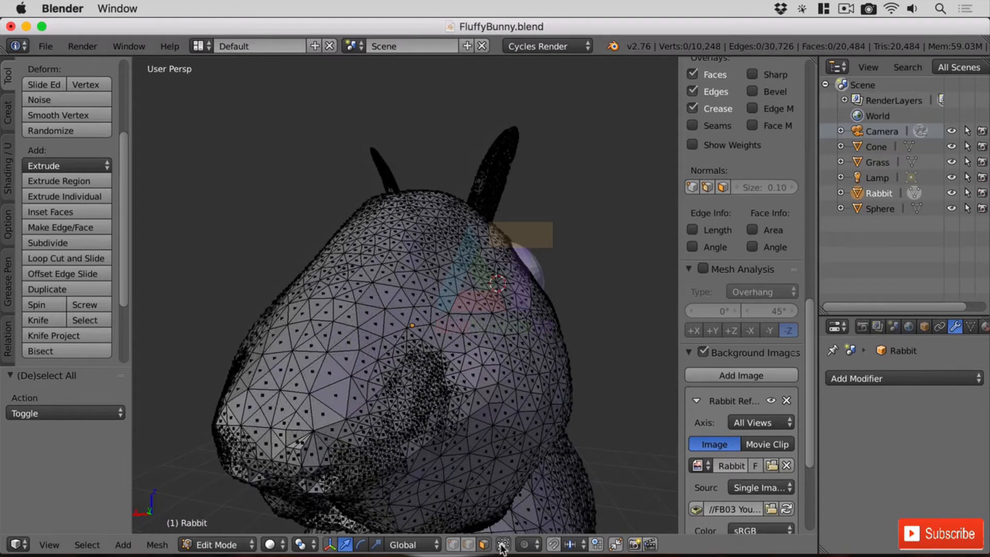
Circle-select the patch of faces on the front of the rabbit's nose
scroll(444, 403, "down", 2)
scroll(364, 437, "up", 2)
middle_click_drag(317, 425, 407, 397, "shift")
key("c")
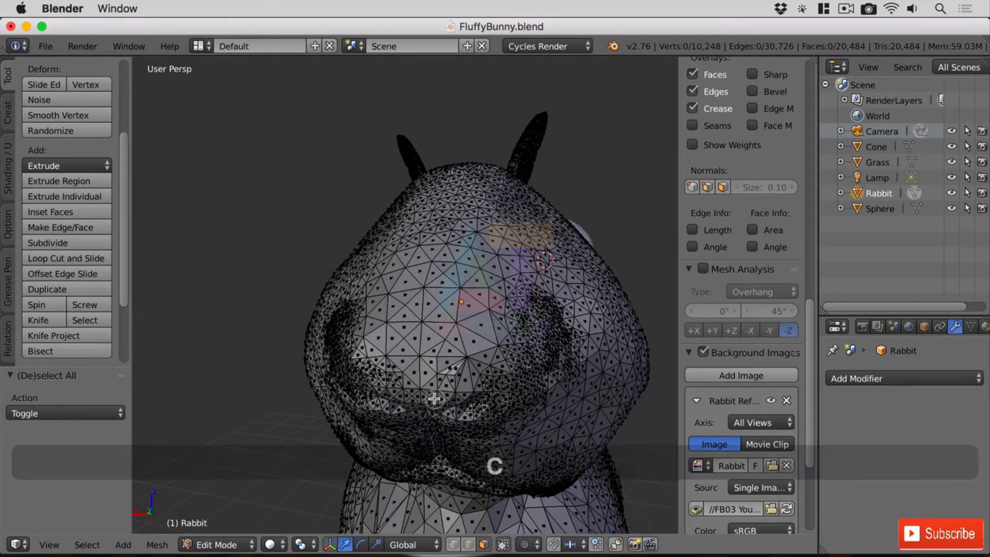
key("Escape")
key("c")
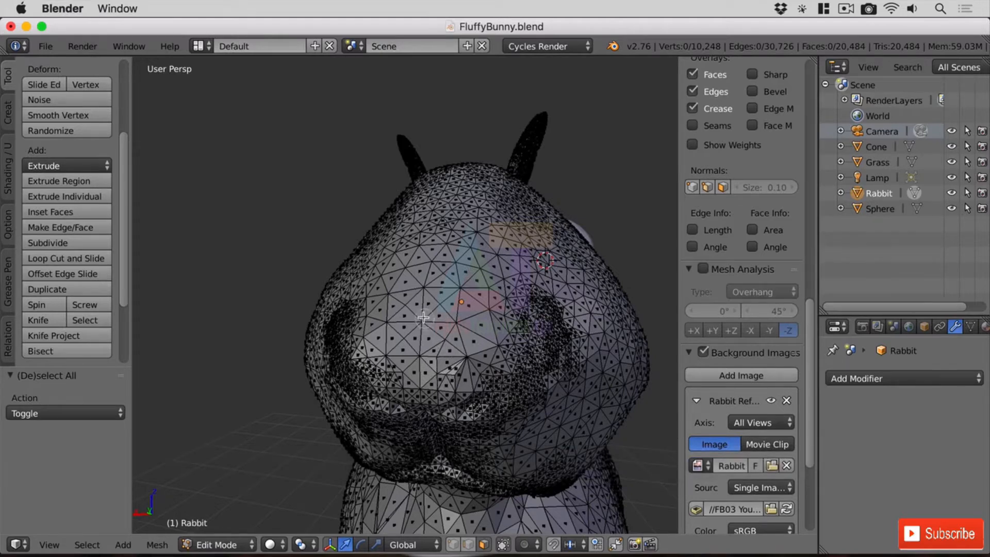
mouse_move(426, 320)
left_mouse_down()
mouse_move(408, 330)
mouse_move(413, 371)
mouse_move(430, 342)
mouse_move(368, 321)
mouse_move(405, 291)
mouse_move(473, 300)
mouse_move(479, 331)
left_mouse_up()
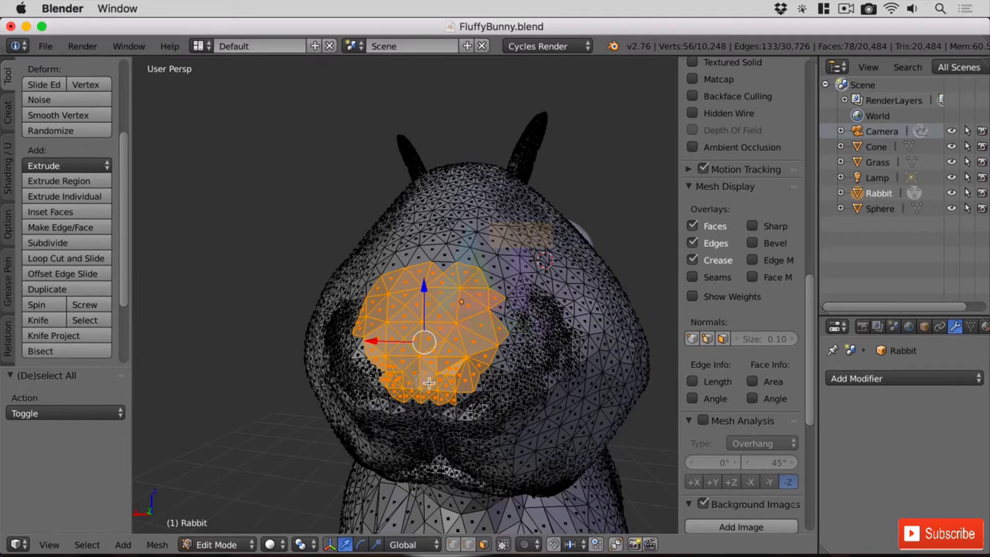
key("c")
scroll(443, 385, "down", 8)
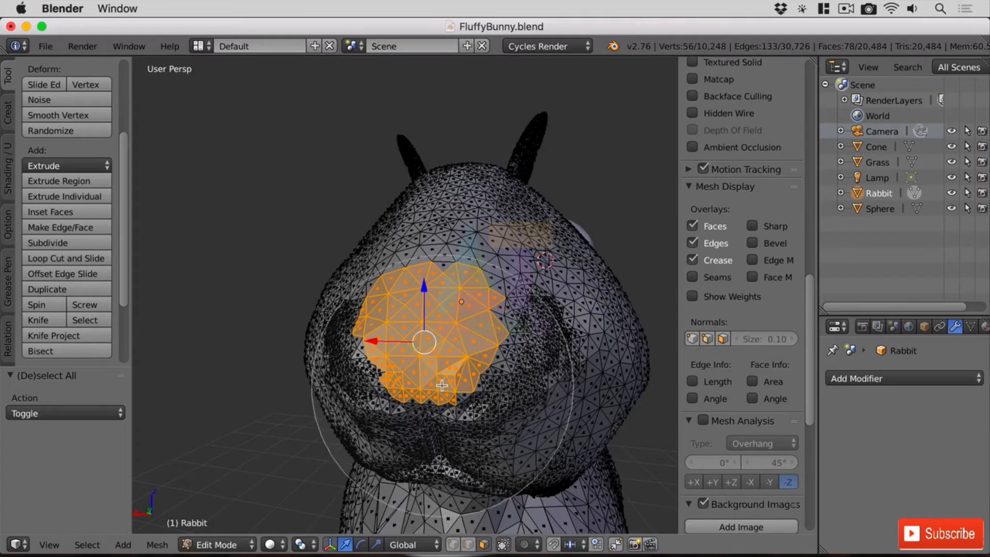
scroll(475, 434, "up", 6)
right_click(485, 455)
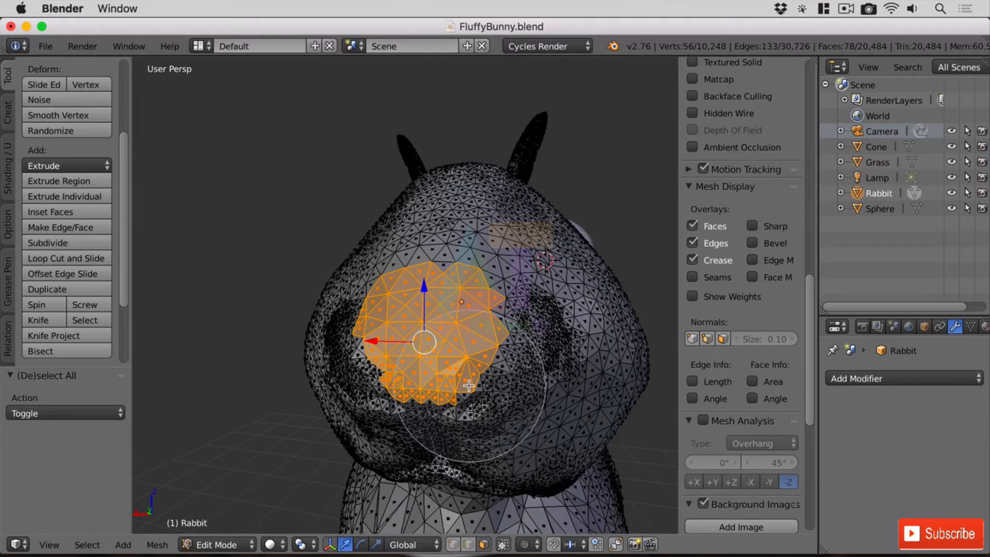
Enable proportional editing for the selected nose faces and view the rabbit's head from the side
left_click(531, 545)
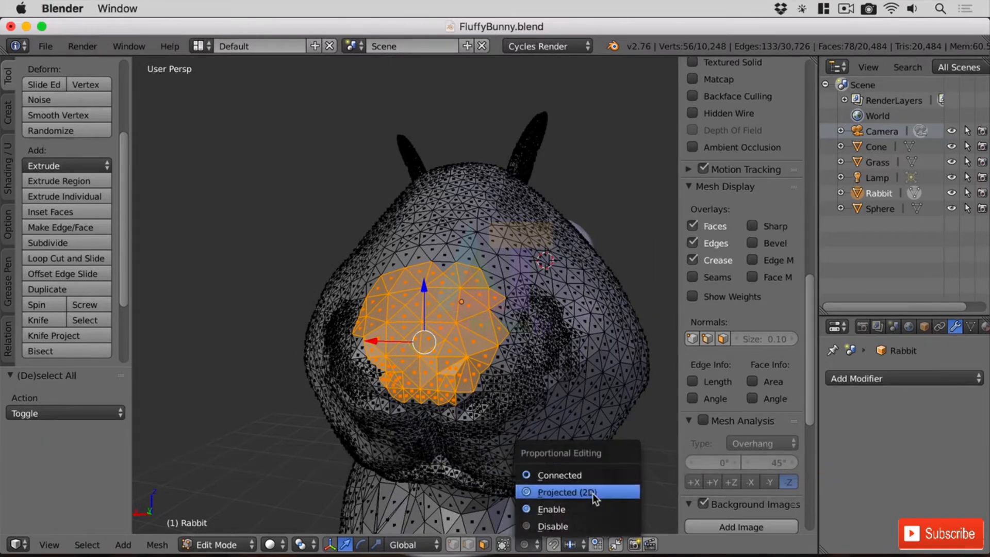
left_click(591, 509)
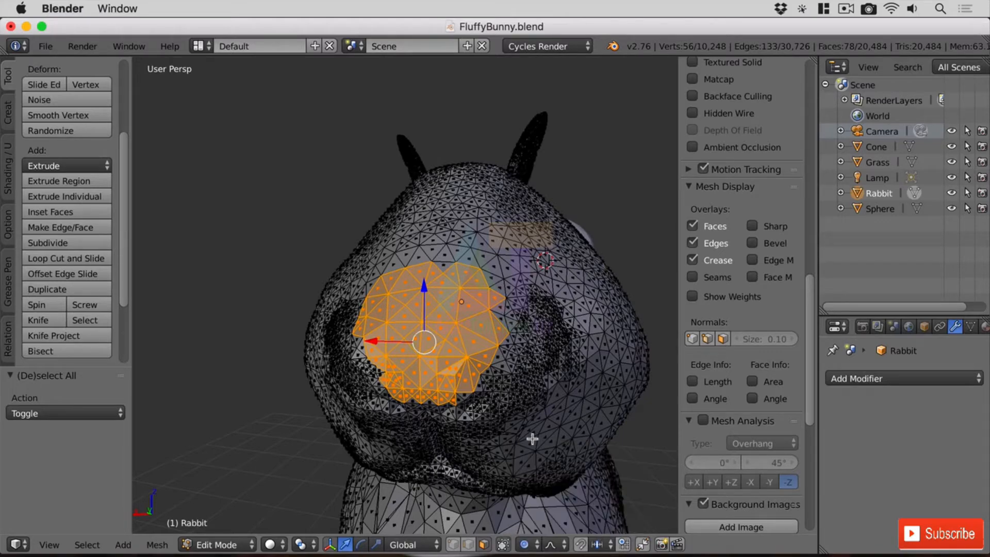
scroll(530, 441, "down", 7)
middle_click_drag(555, 384, 400, 290)
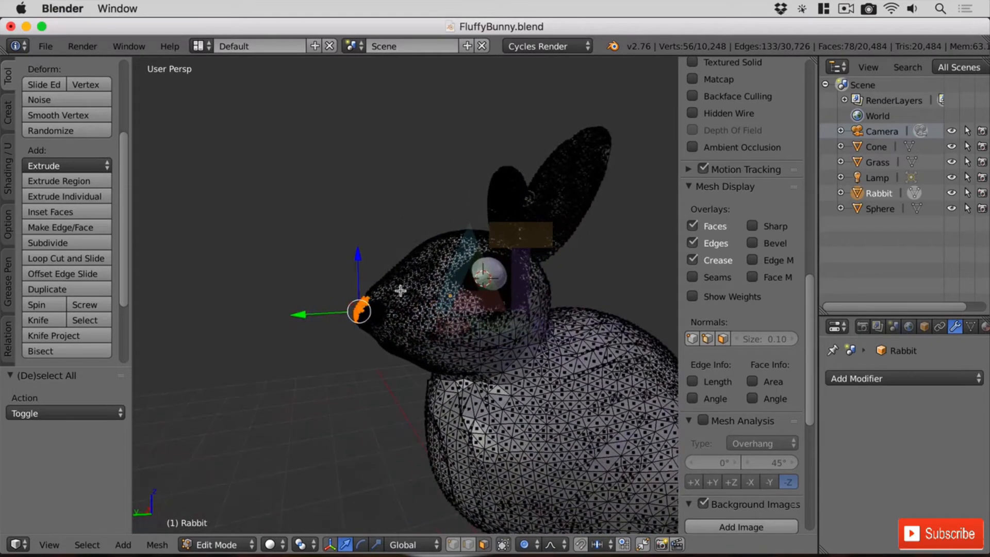
scroll(368, 328, "up", 1)
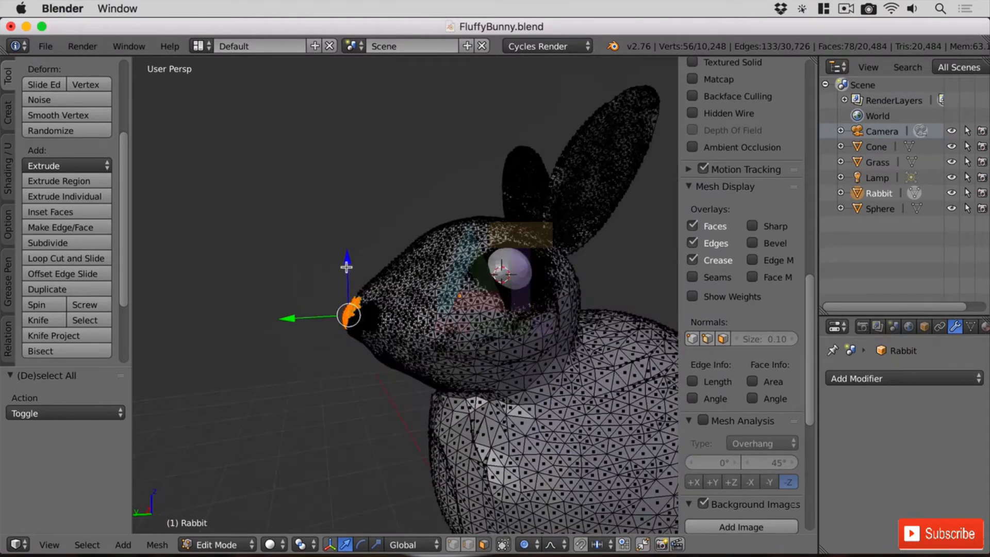
key("g")
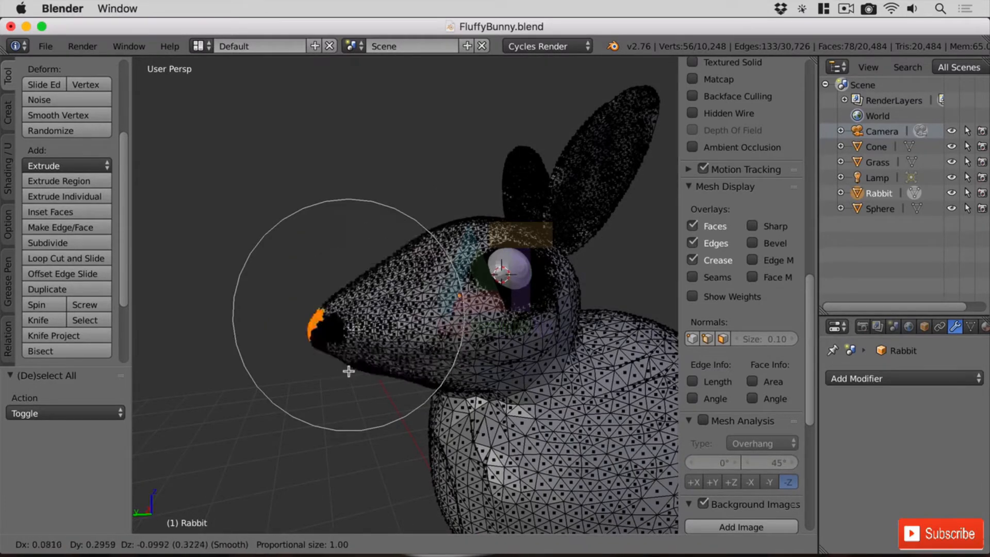
scroll(340, 354, "down", 5)
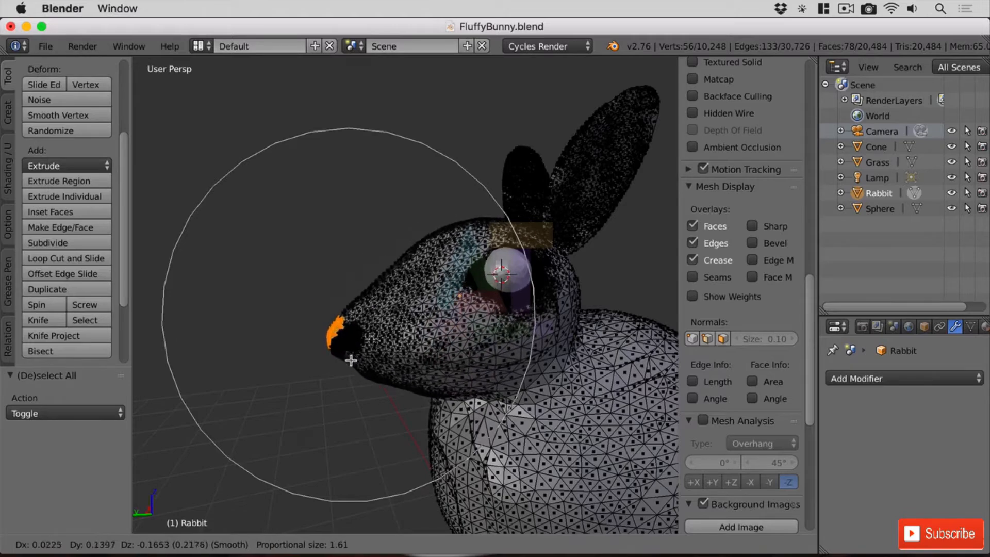
scroll(351, 310, "down", 11)
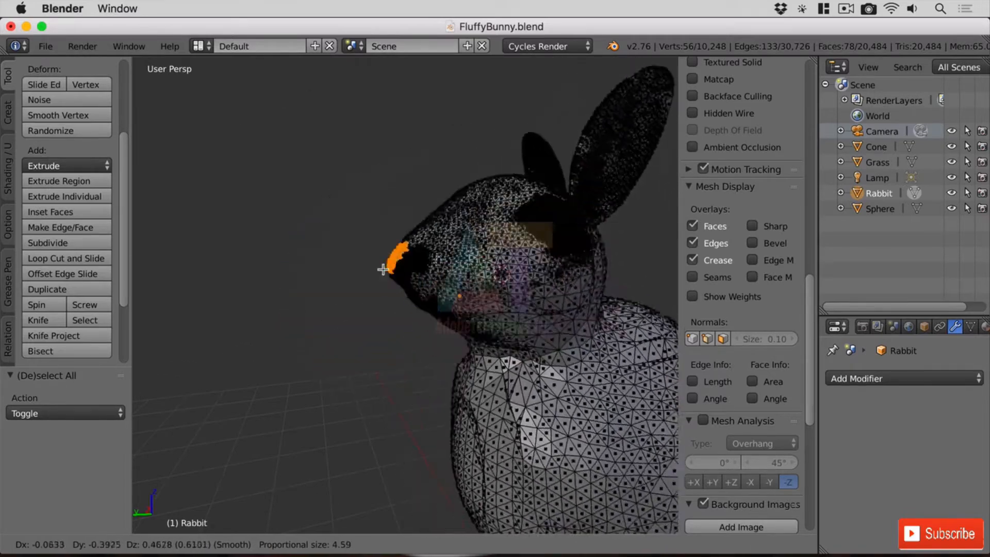
key("Escape")
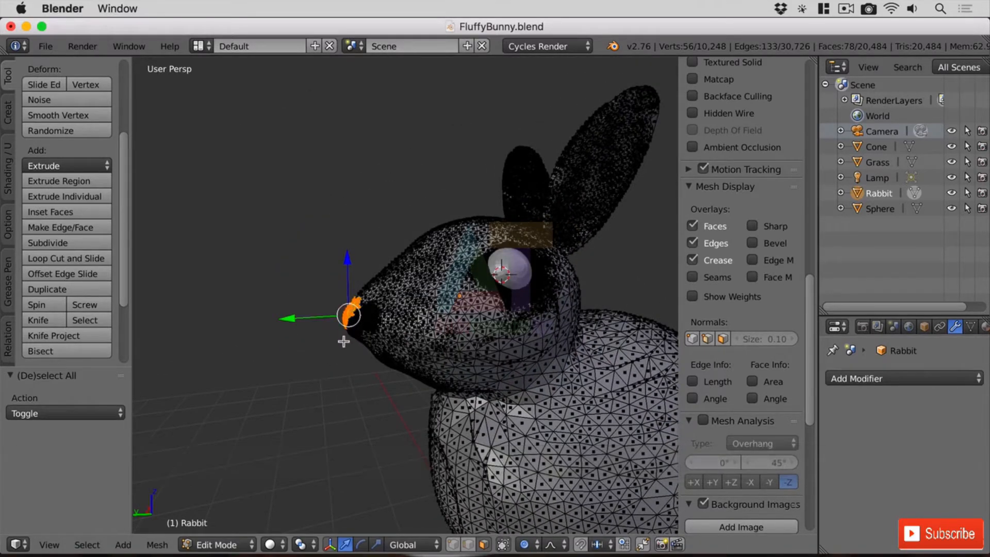
Reduce the proportional editing size to 1.10 during a trial move of the nose faces, then cancel the move
key("g")
scroll(342, 319, "up", 11)
scroll(342, 320, "up", 4)
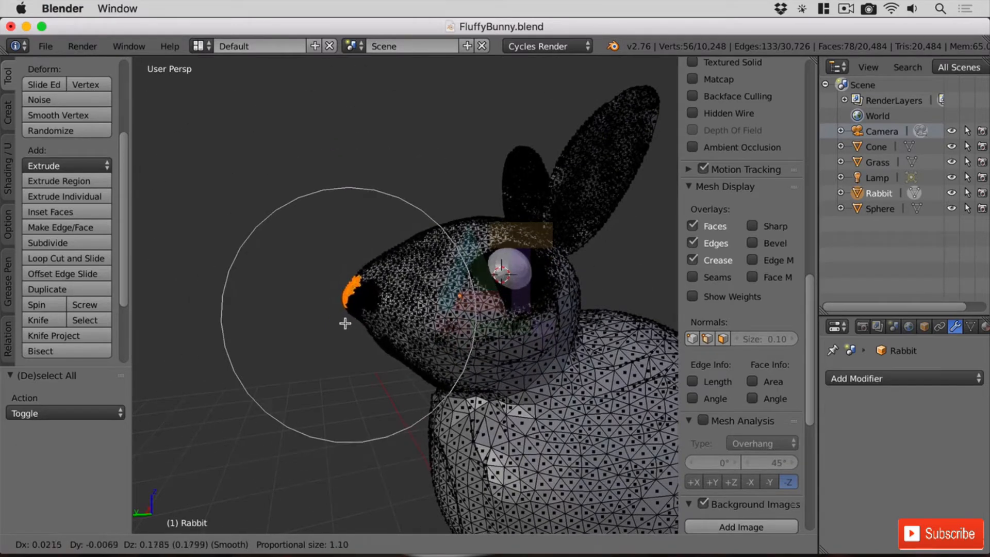
key("Escape")
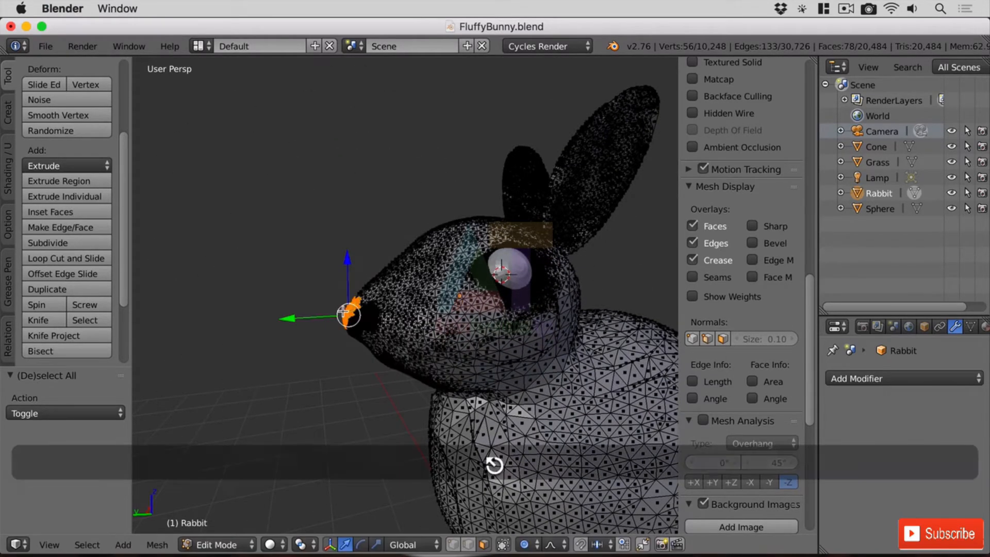
In the left orthographic view, move the nose patch 0.135 along Z and 0.030 along Y to match the reference photo
key("ctrl+KP_3")
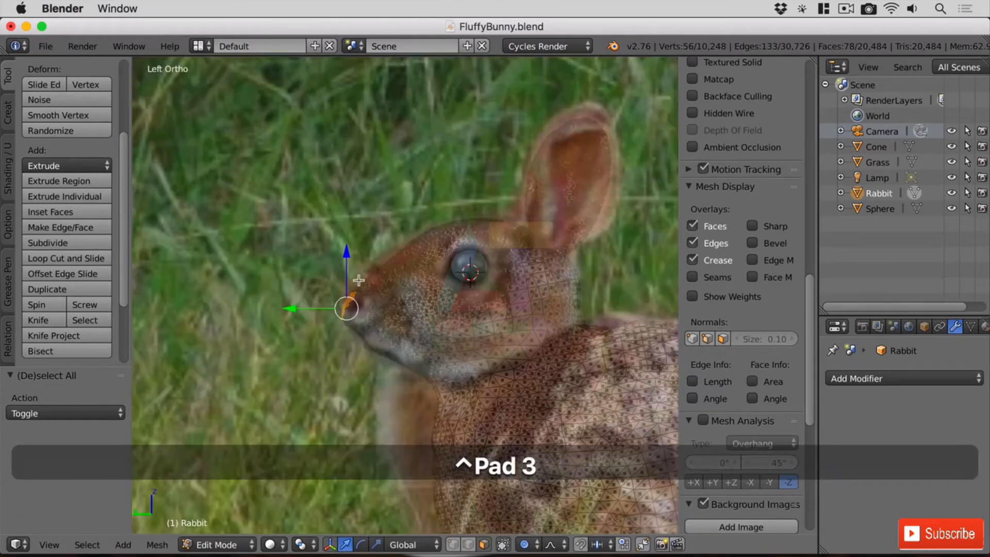
scroll(359, 280, "up", 3)
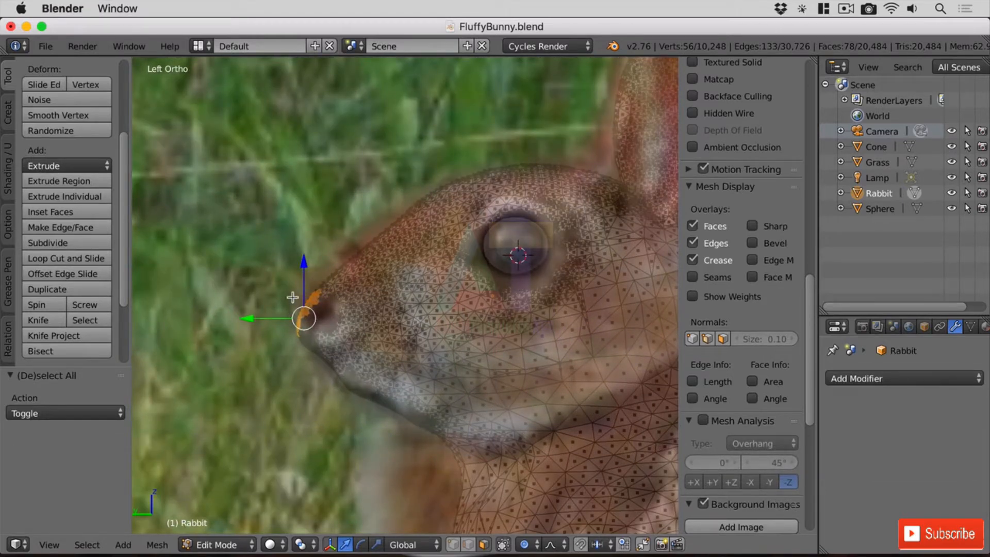
key("g")
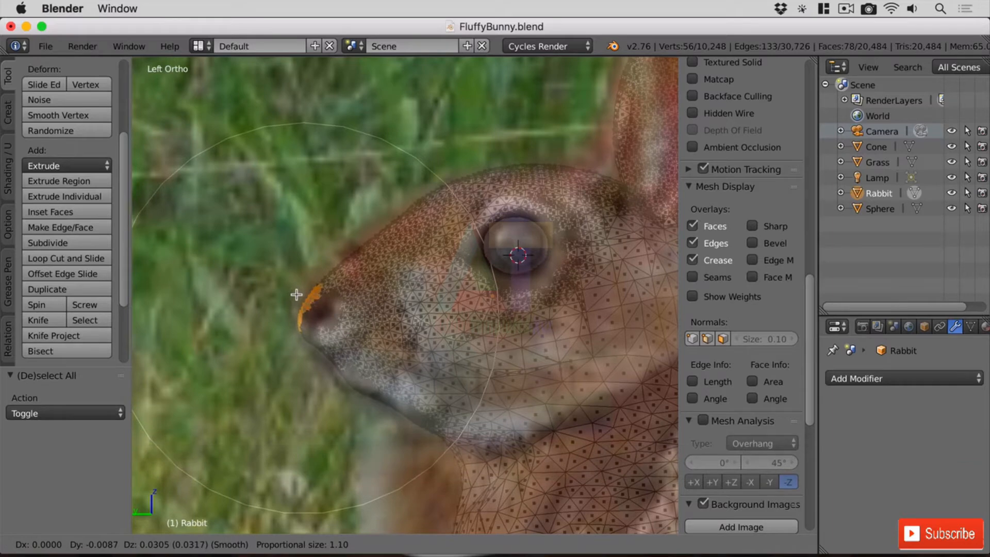
key("z")
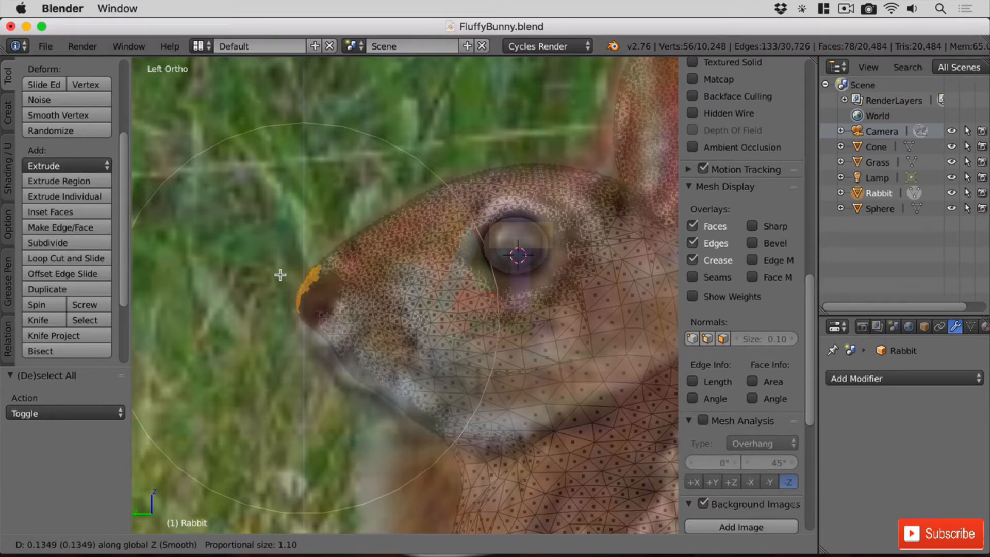
left_click(280, 275)
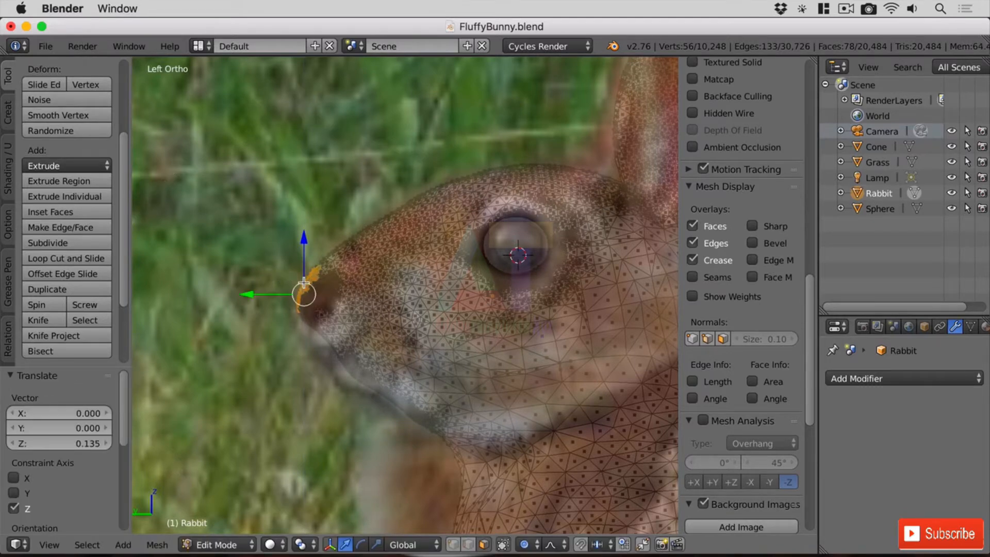
left_click_drag(251, 294, 247, 293)
scroll(363, 381, "down", 2)
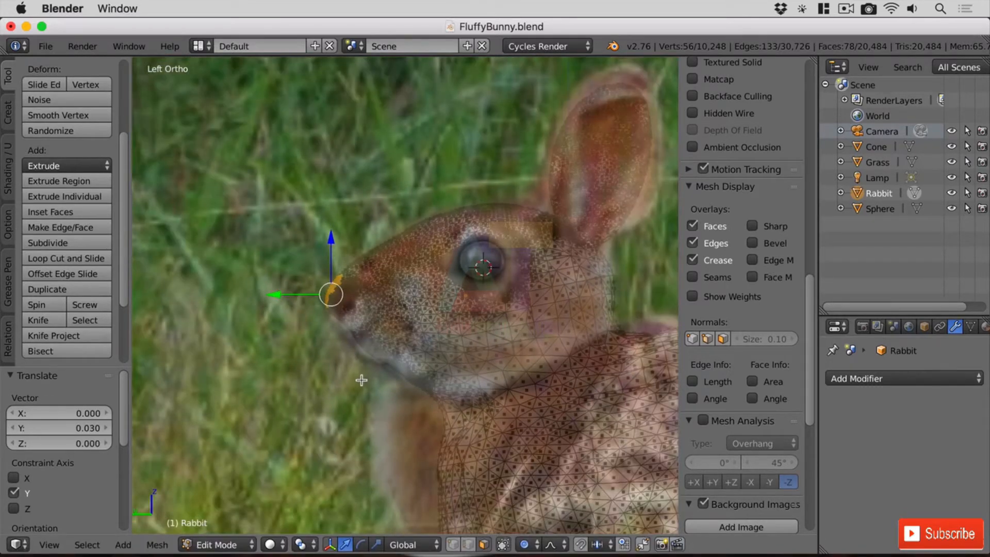
Deselect the nose faces and circle-select the small patch at the middle of the rabbit's upper lip
scroll(363, 380, "up", 5)
middle_click_drag(362, 380, 442, 358)
key("a")
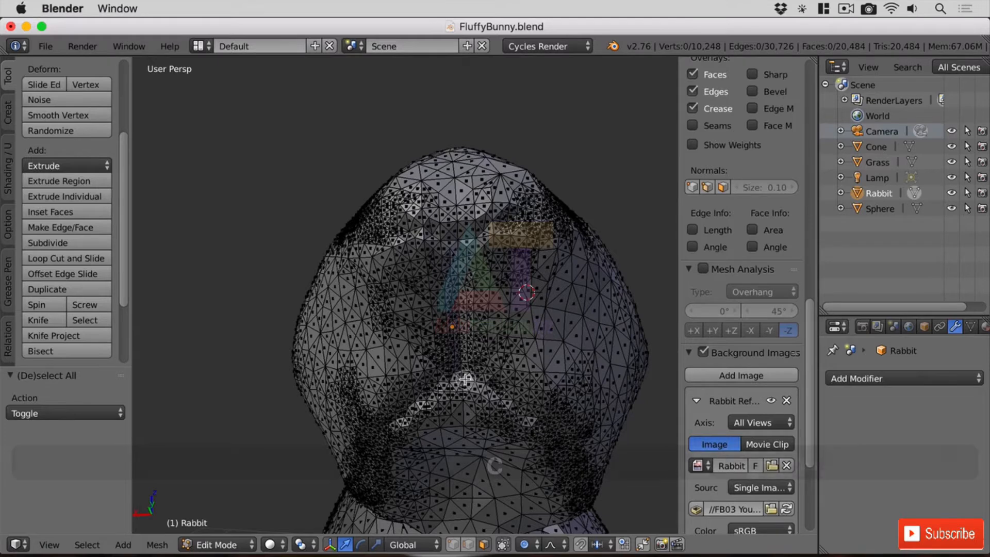
key("c")
left_click(462, 380)
left_click_drag(462, 380, 470, 374)
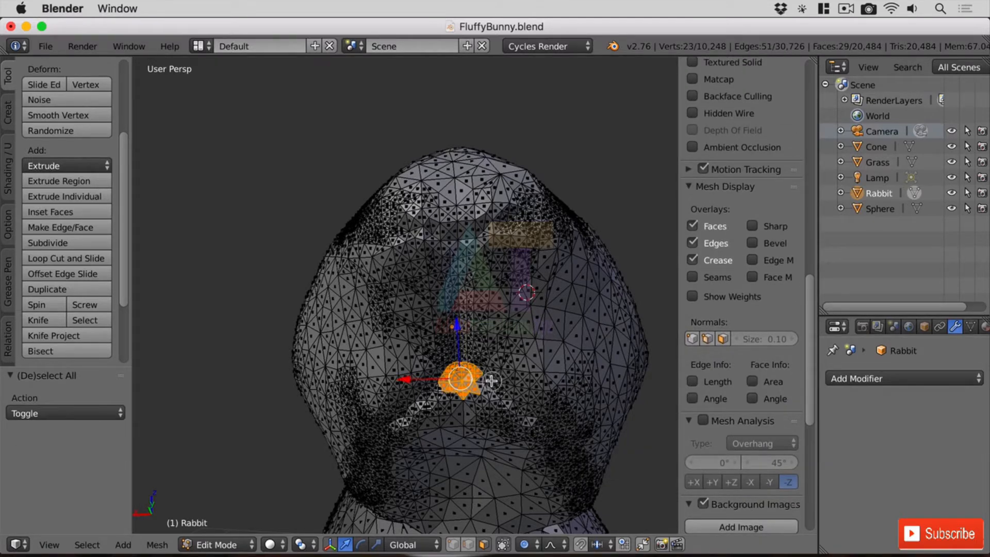
Move the lip patch 0.060 along Y and -0.054 along Z in the left orthographic view to follow the reference mouth
key("ctrl+KP_3")
key("ctrl+KP_3")
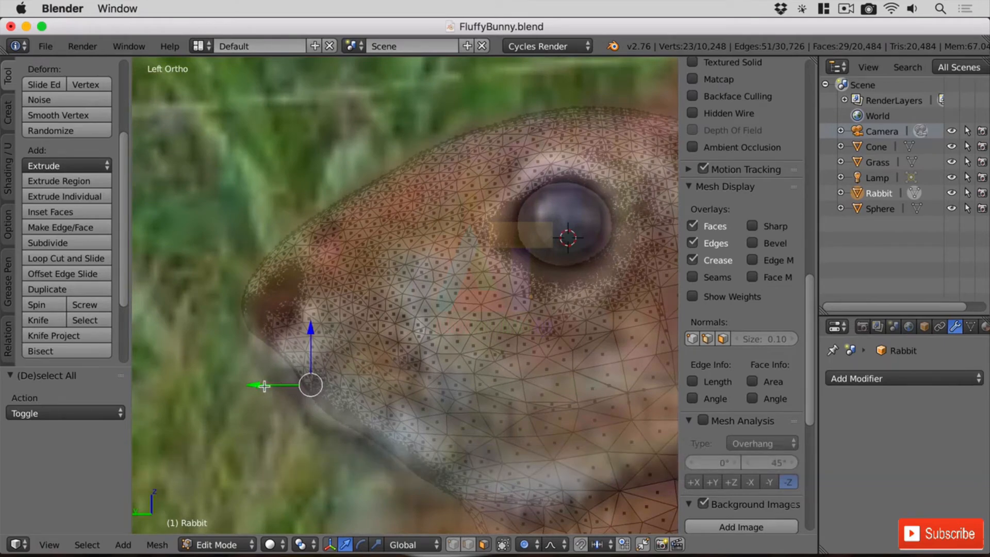
key("g")
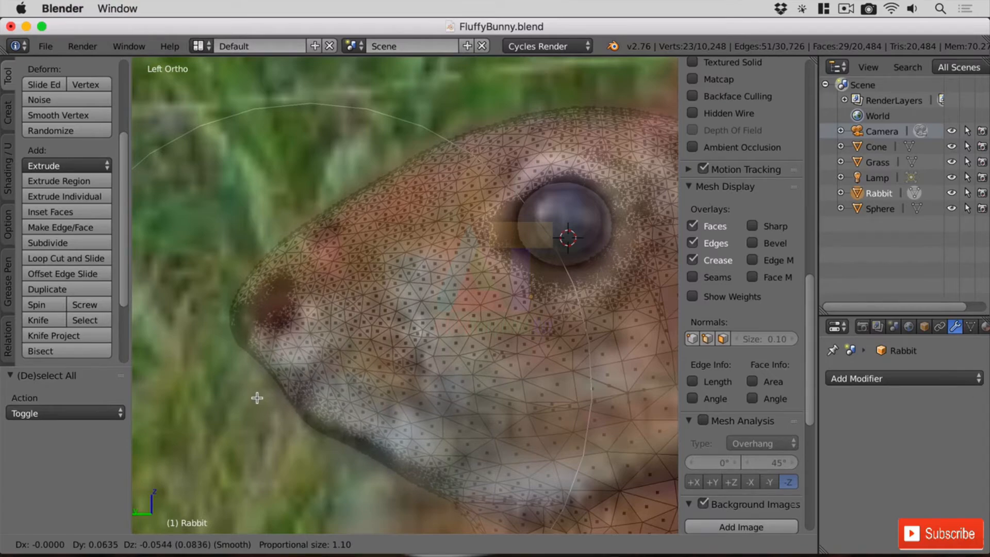
left_click(257, 397)
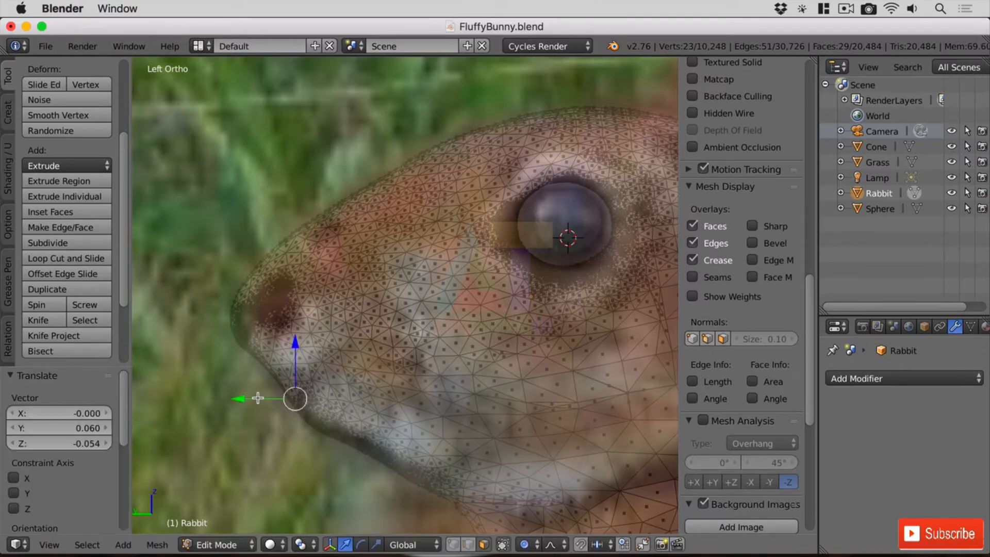
scroll(468, 310, "down", 7)
scroll(529, 345, "up", 3)
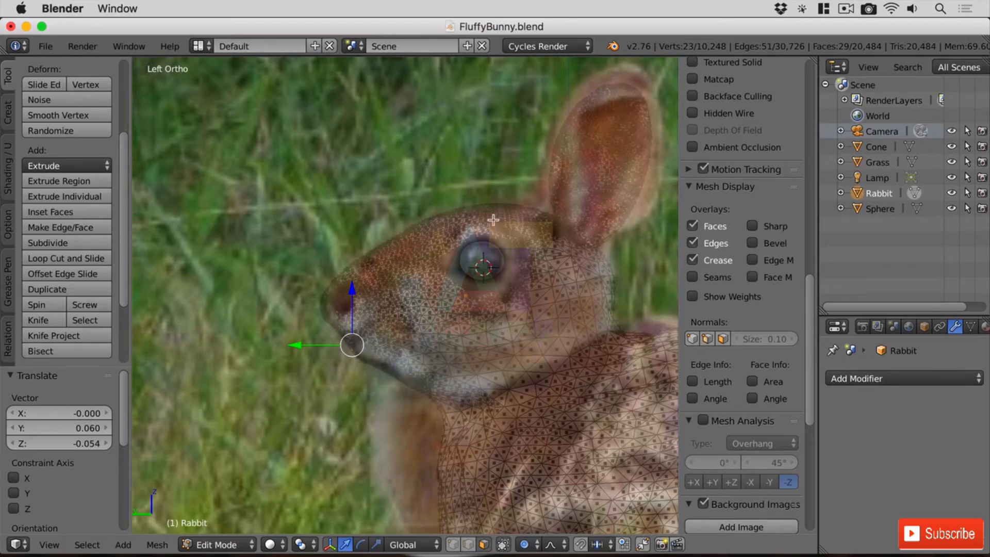
Deselect all the faces and turn the view to show the rabbit's ears from the side
middle_click_drag(520, 220, 449, 200)
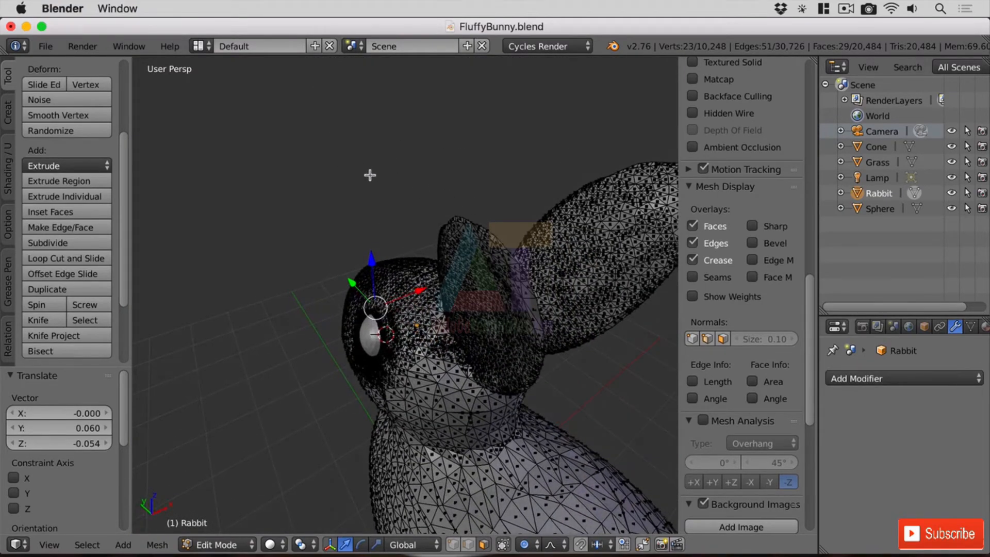
middle_click_drag(371, 176, 442, 150)
key("a")
middle_click_drag(404, 257, 566, 230)
key("shift+KP_3")
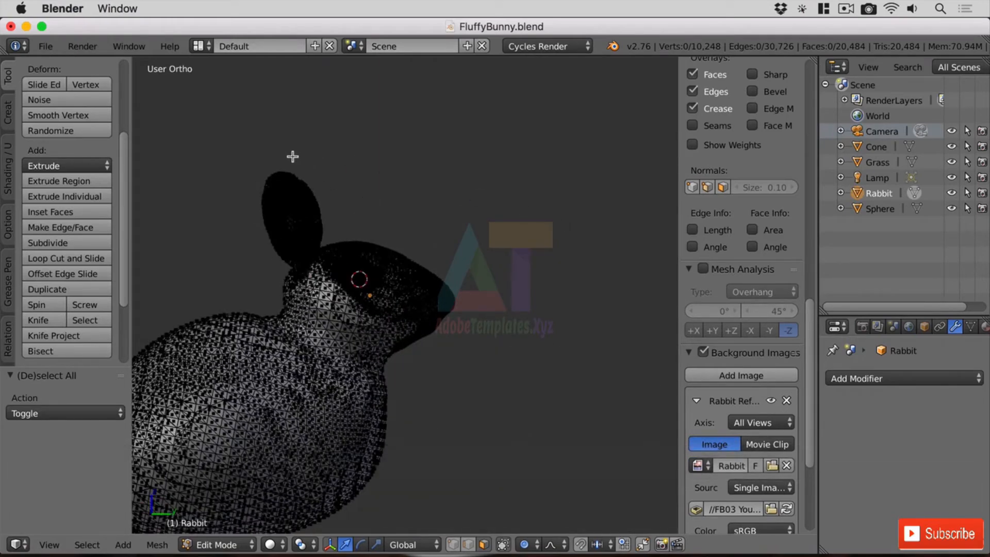
Try box-selecting the ear tips with selection limited to visible faces, check the result, and undo it
key("b")
left_click_drag(237, 135, 316, 181)
middle_click_drag(391, 175, 371, 177)
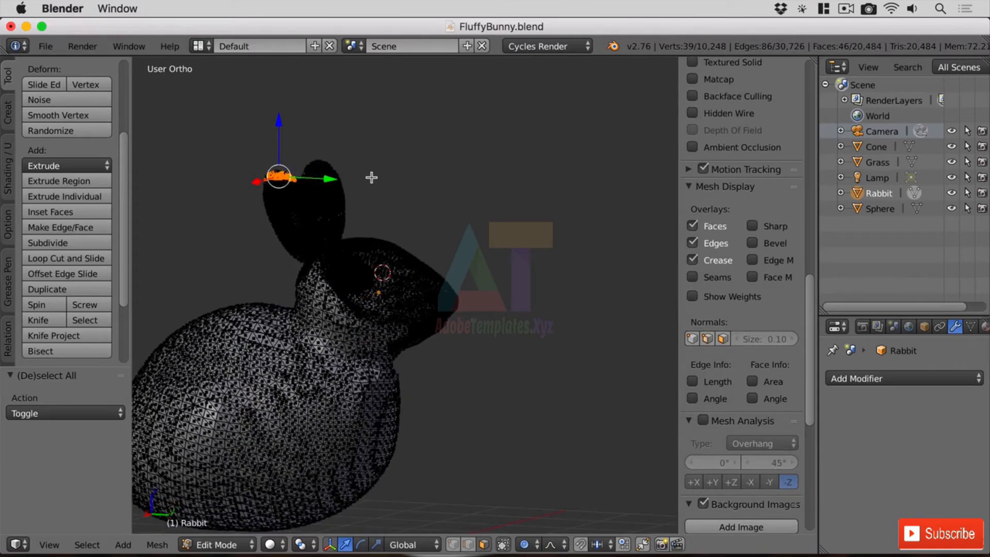
key("super+z")
key("super+z")
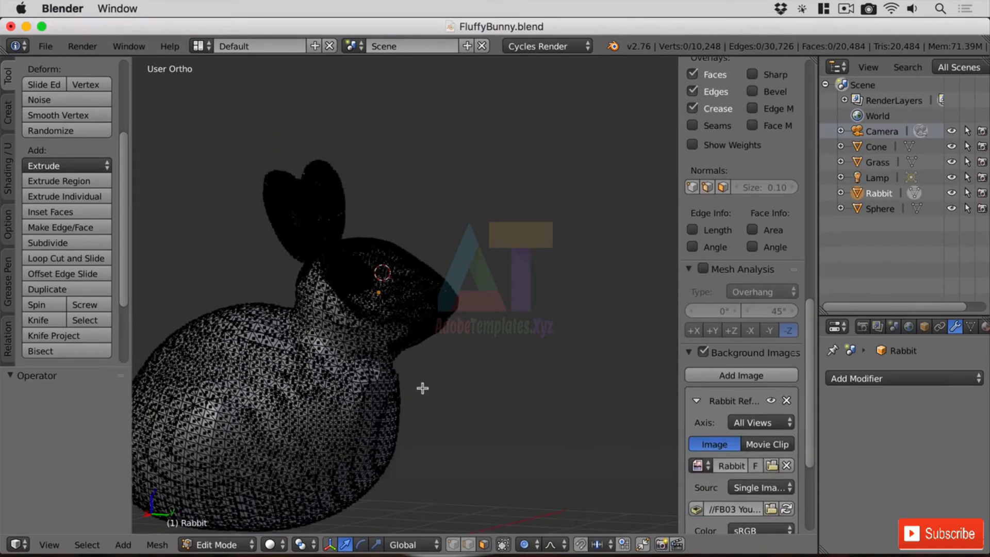
Turn off the visible-only selection limit and box-select the tips of both ears in the left orthographic view
left_click(504, 545)
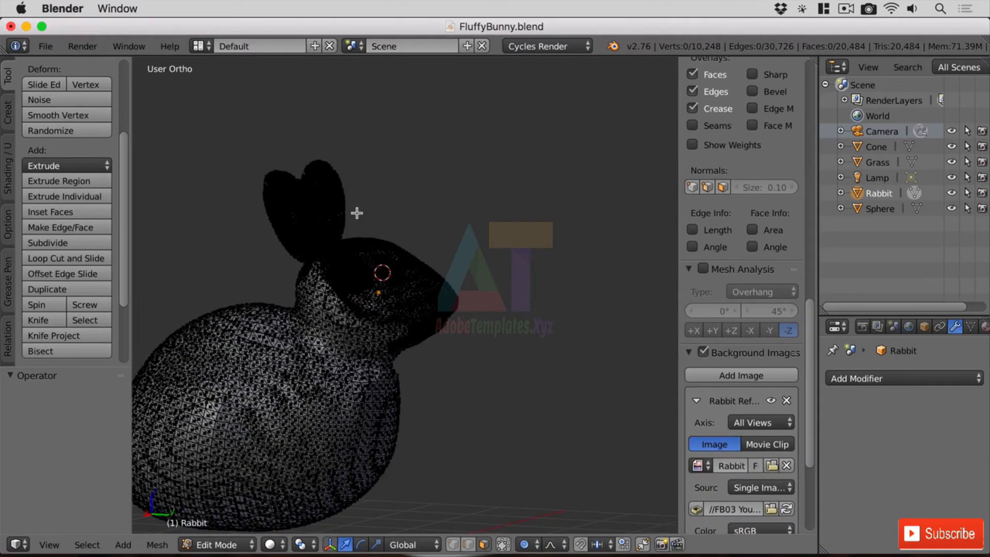
key("ctrl+KP_3")
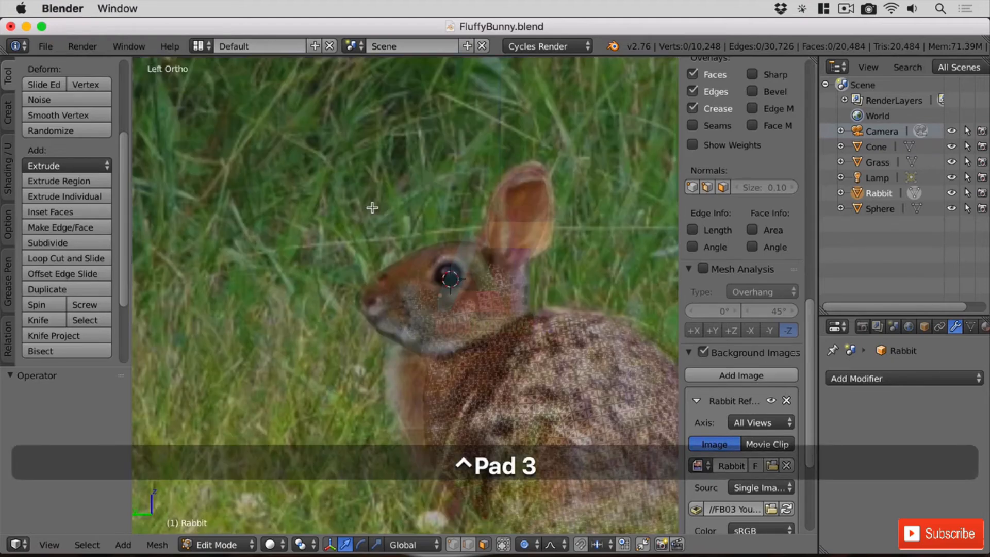
left_click(503, 149)
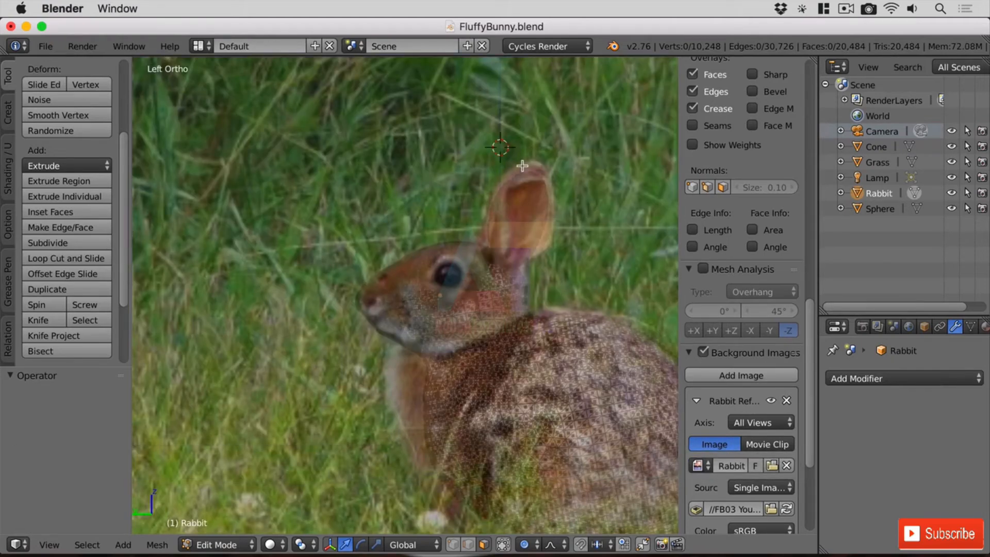
key("b")
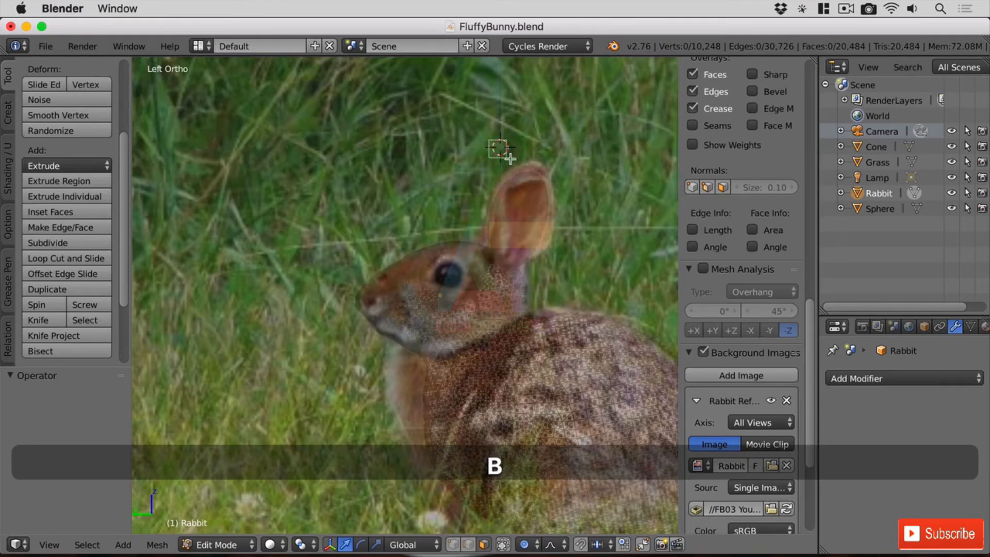
left_click_drag(489, 139, 558, 178)
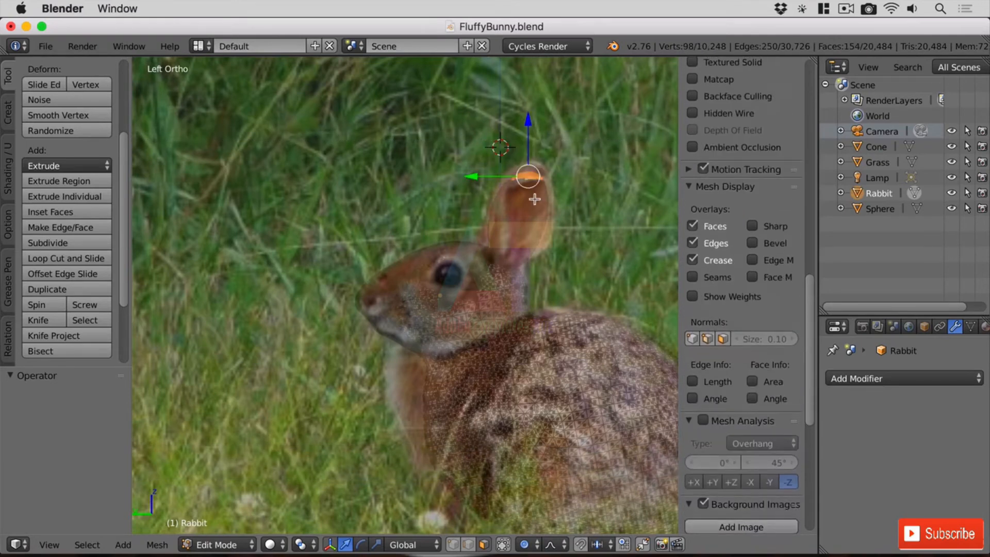
Move both ear tips -0.043 along Y and 0.173 along Z with a proportional editing size of 1.95
key("g")
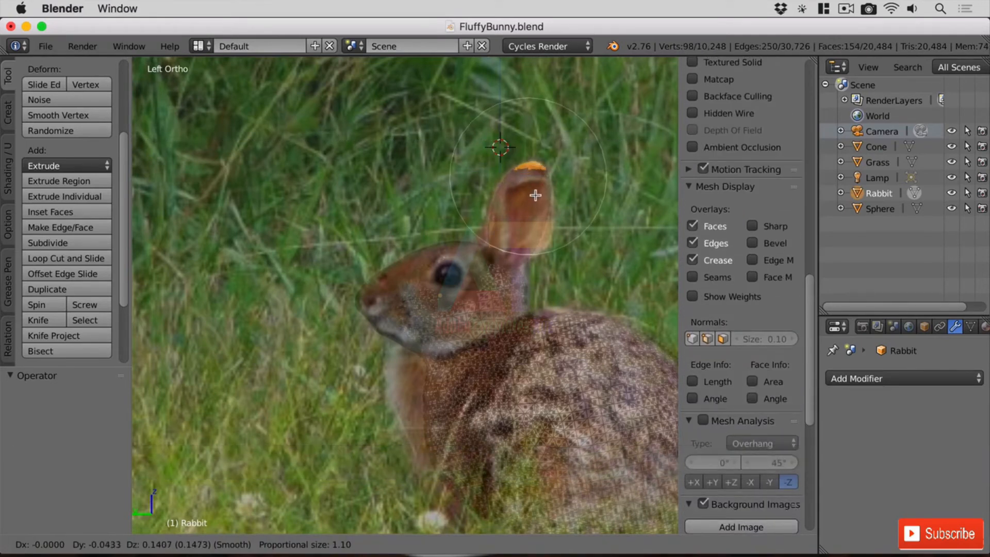
scroll(535, 195, "down", 20)
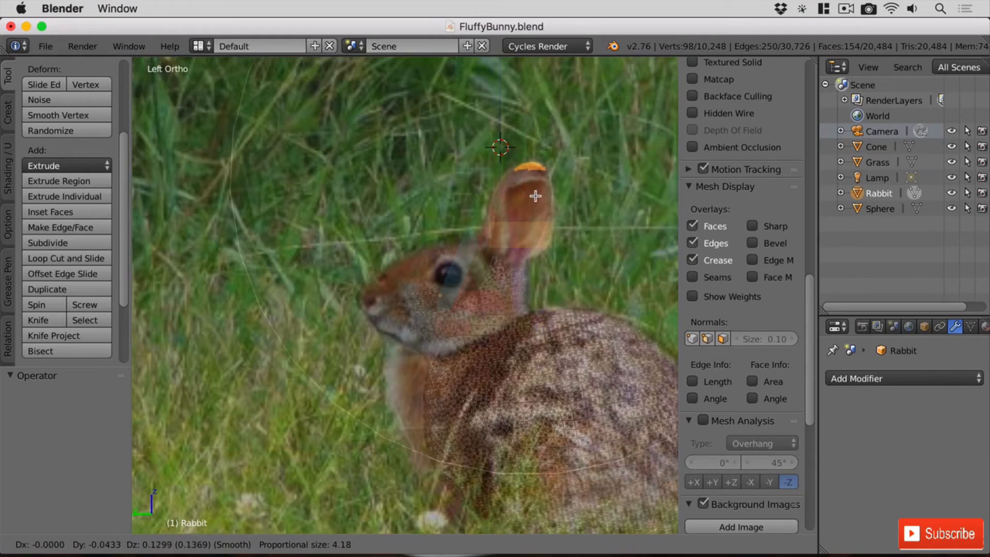
scroll(535, 198, "up", 17)
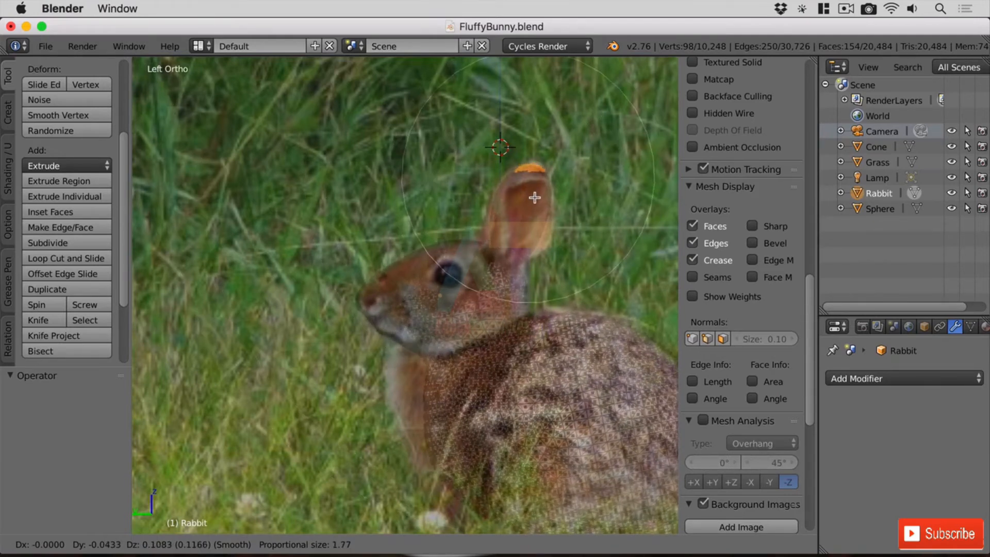
scroll(535, 201, "down", 3)
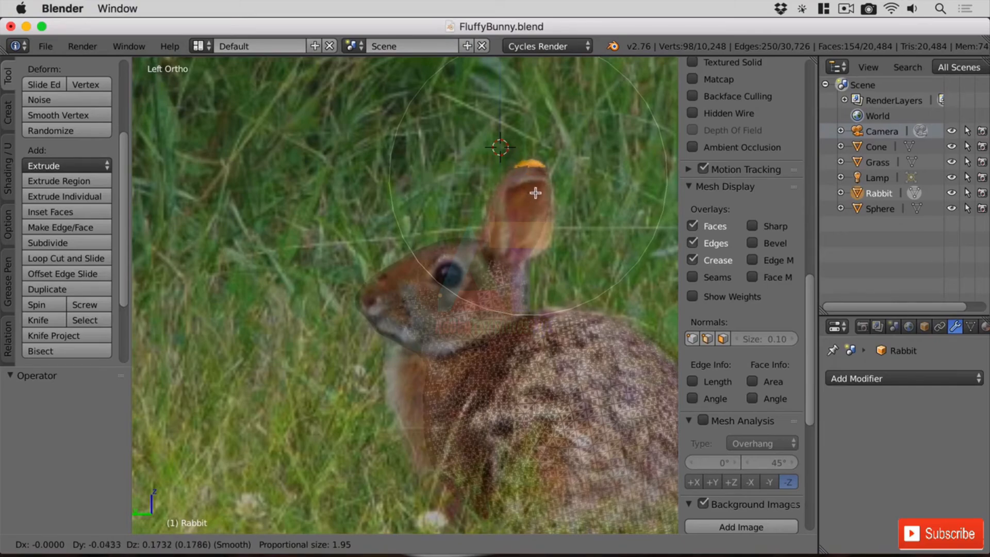
left_click(536, 193)
scroll(586, 269, "up", 2)
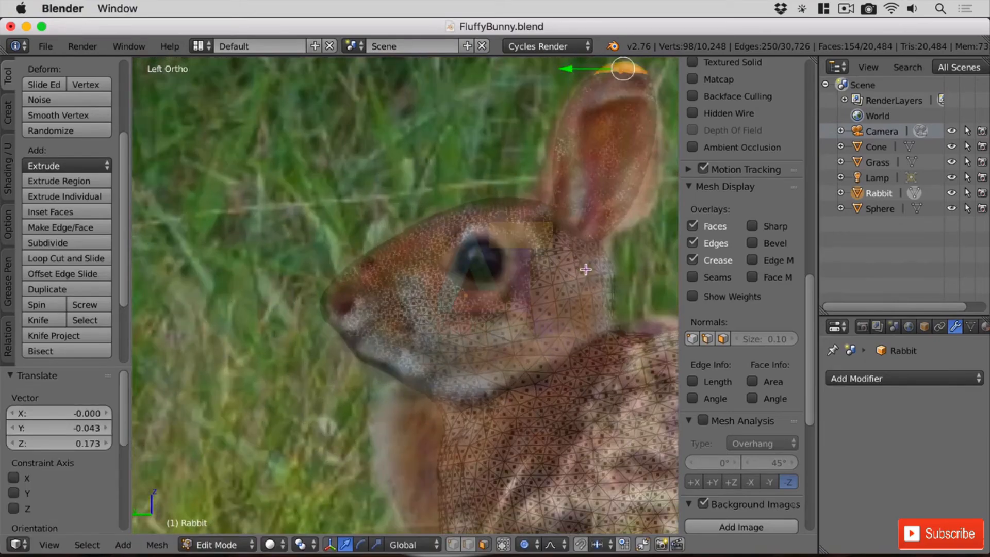
Return the rabbit to Object Mode and inspect the reshaped head and ears in perspective
mouse_move(603, 288)
middle_mouse_down()
mouse_move(543, 302)
mouse_move(550, 279)
mouse_move(599, 276)
mouse_move(532, 283)
mouse_move(627, 281)
mouse_move(612, 274)
middle_mouse_up()
scroll(543, 303, "down", 5)
left_click(222, 545)
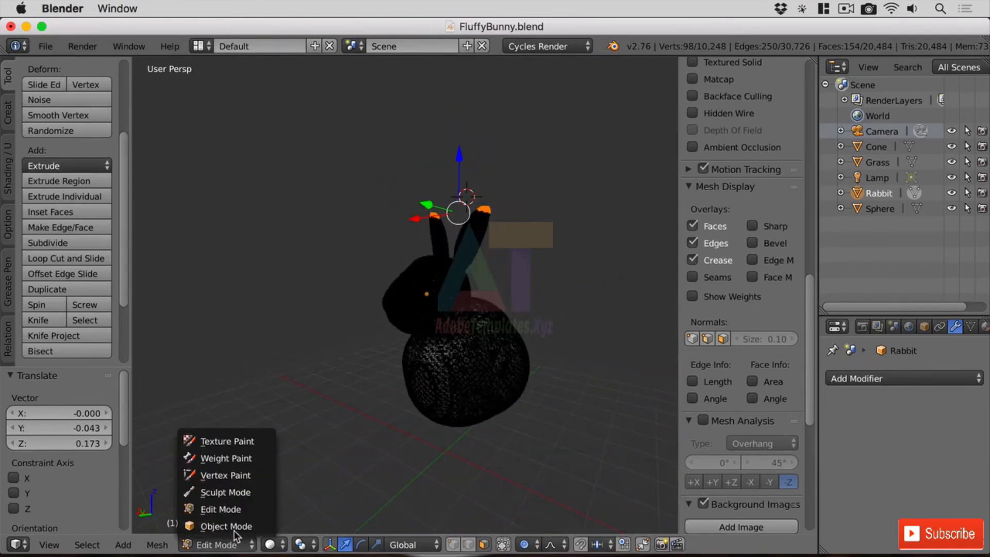
left_click(231, 525)
scroll(443, 269, "up", 3)
middle_click_drag(529, 322, 466, 296)
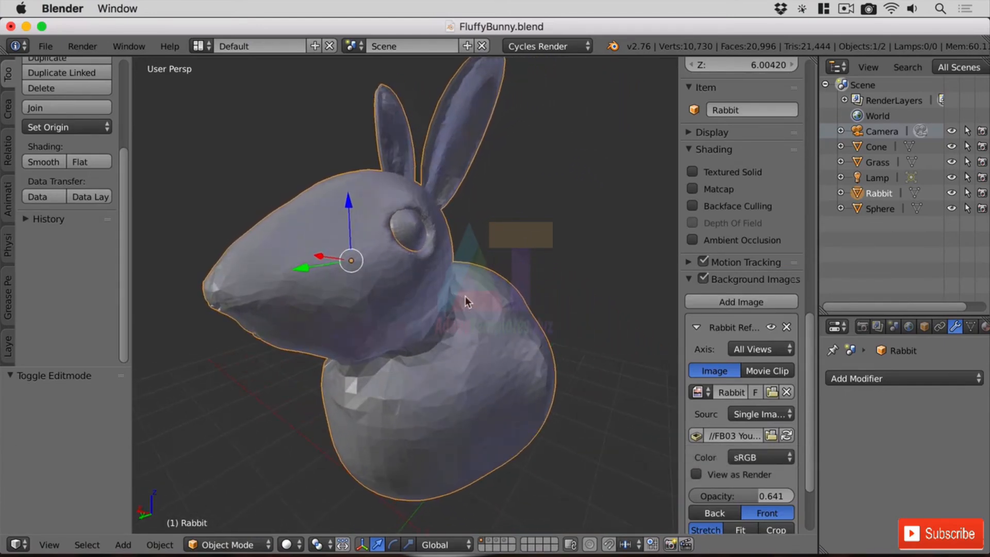